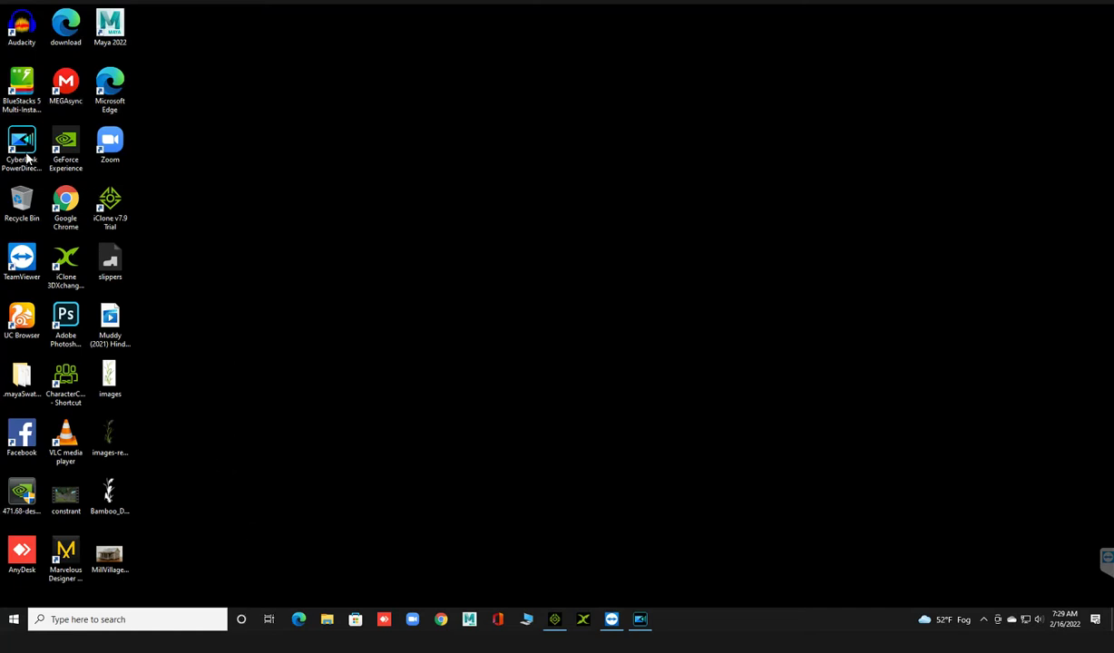
Step: Refresh the desktop, launch Audacity with an empty project, and minimize it
{"action": "right_click", "coordinate": [341, 173]}
{"action": "left_click", "coordinate": [380, 209]}
{"action": "double_click", "coordinate": [33, 36]}
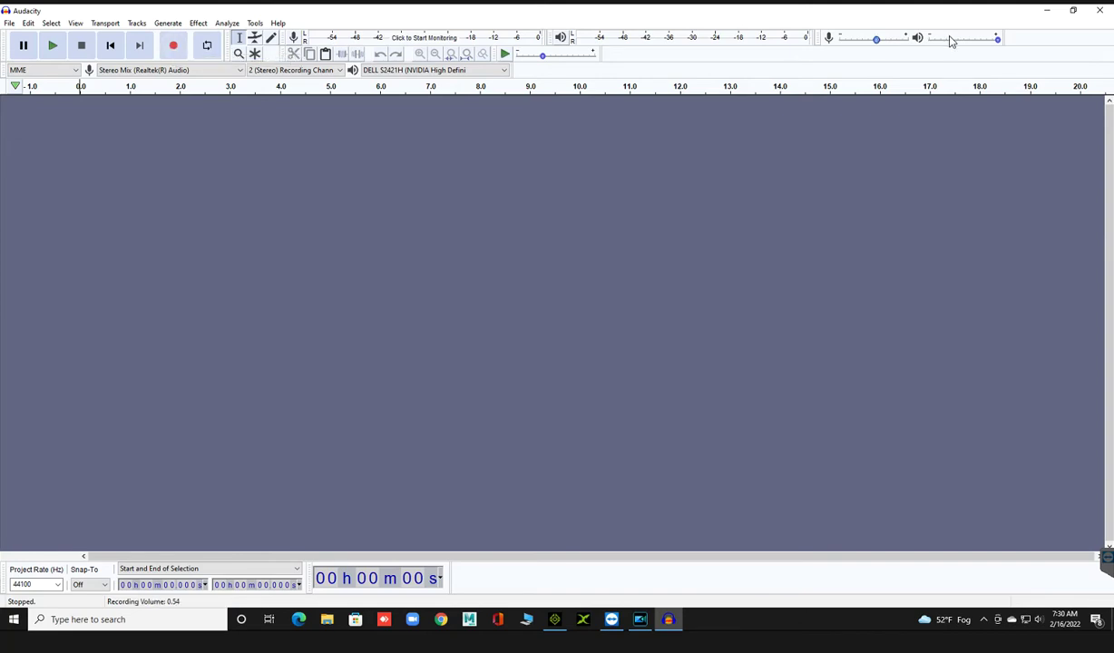
{"action": "left_click", "coordinate": [1048, 15]}
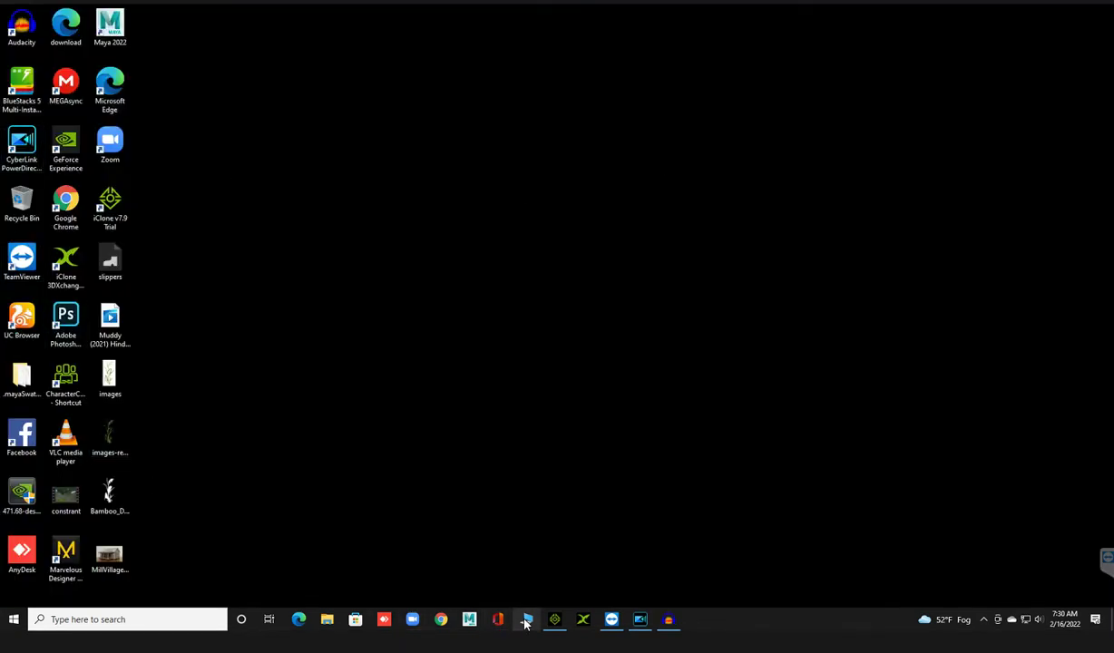
Step: Open project 2 from B:\power director project in PowerDirector and accept merging its media
{"action": "key", "text": "super+e"}
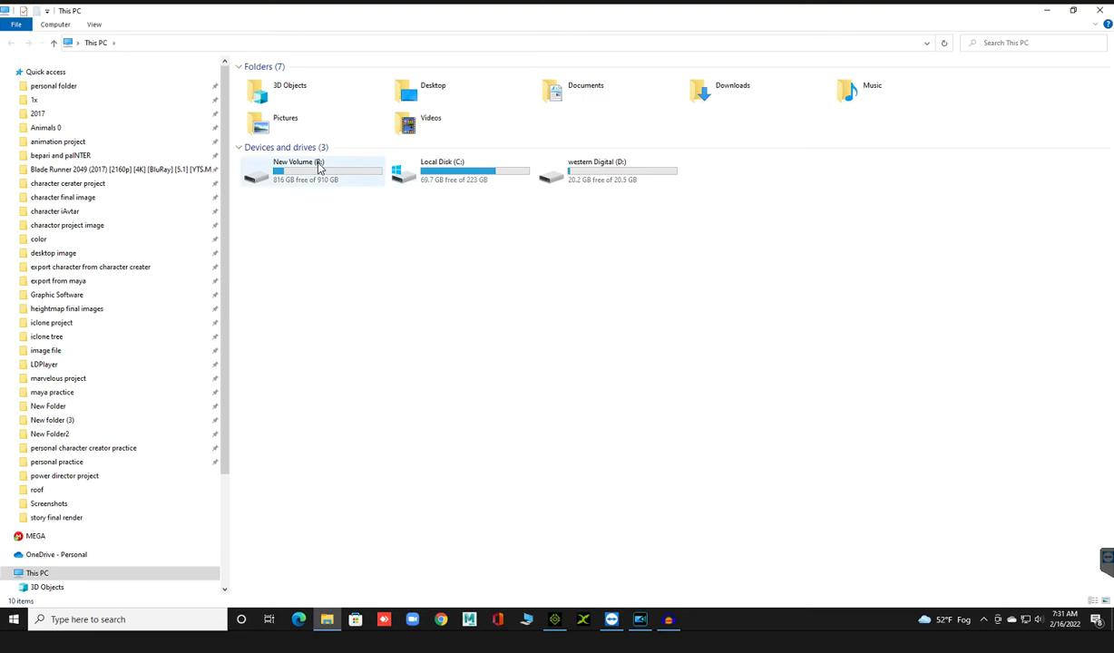
{"action": "double_click", "coordinate": [317, 167]}
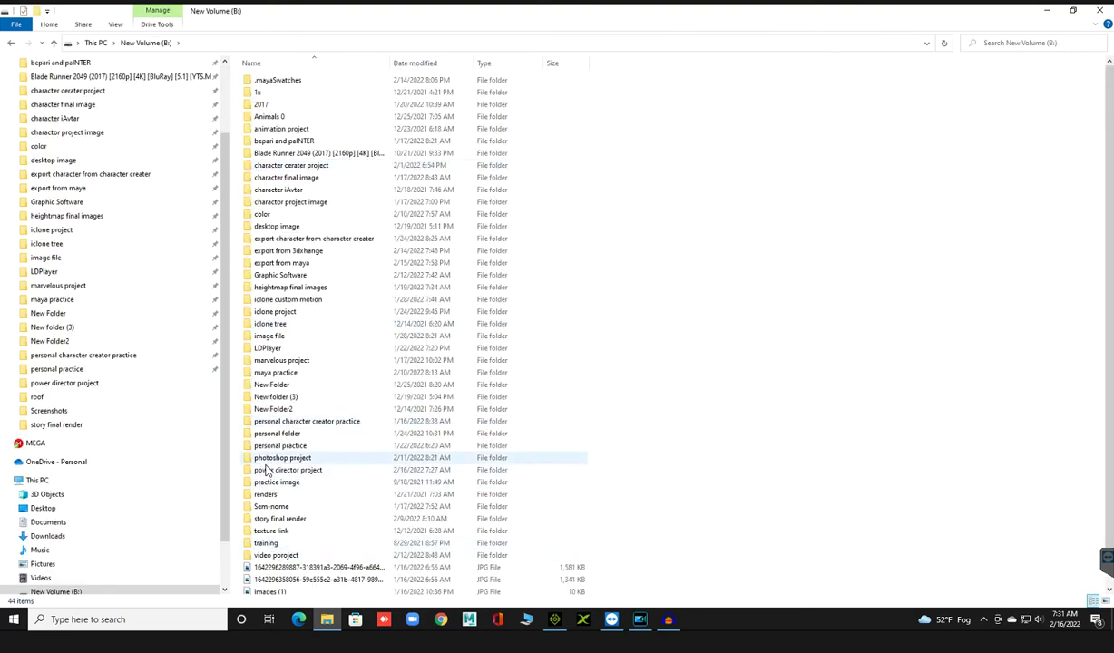
{"action": "double_click", "coordinate": [266, 471]}
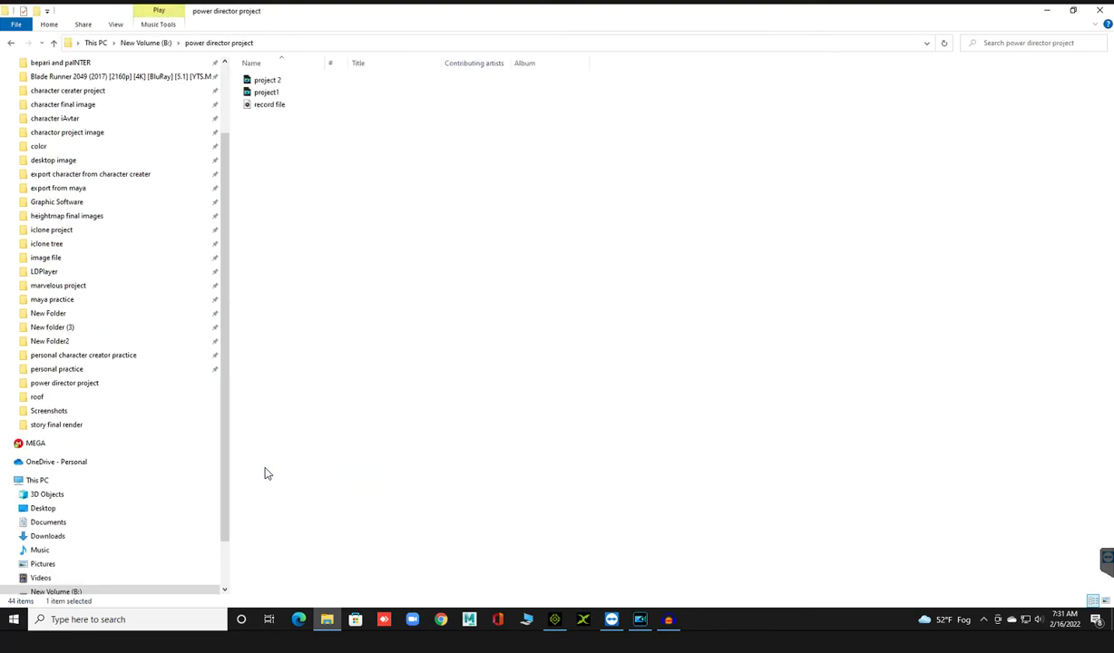
{"action": "double_click", "coordinate": [267, 82]}
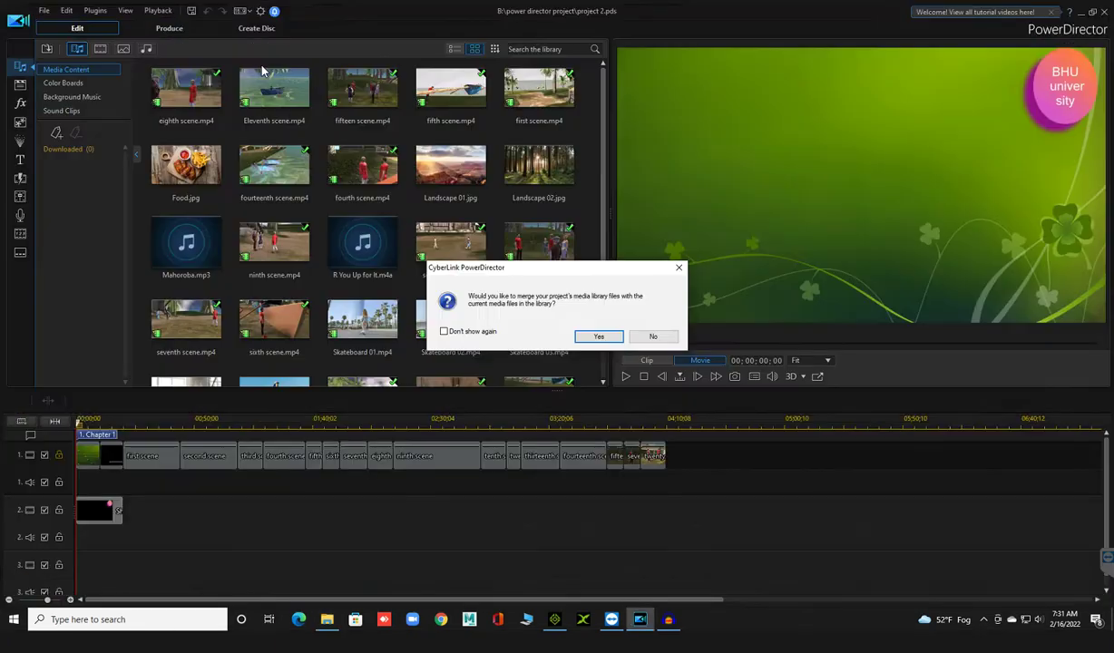
{"action": "left_click", "coordinate": [599, 337]}
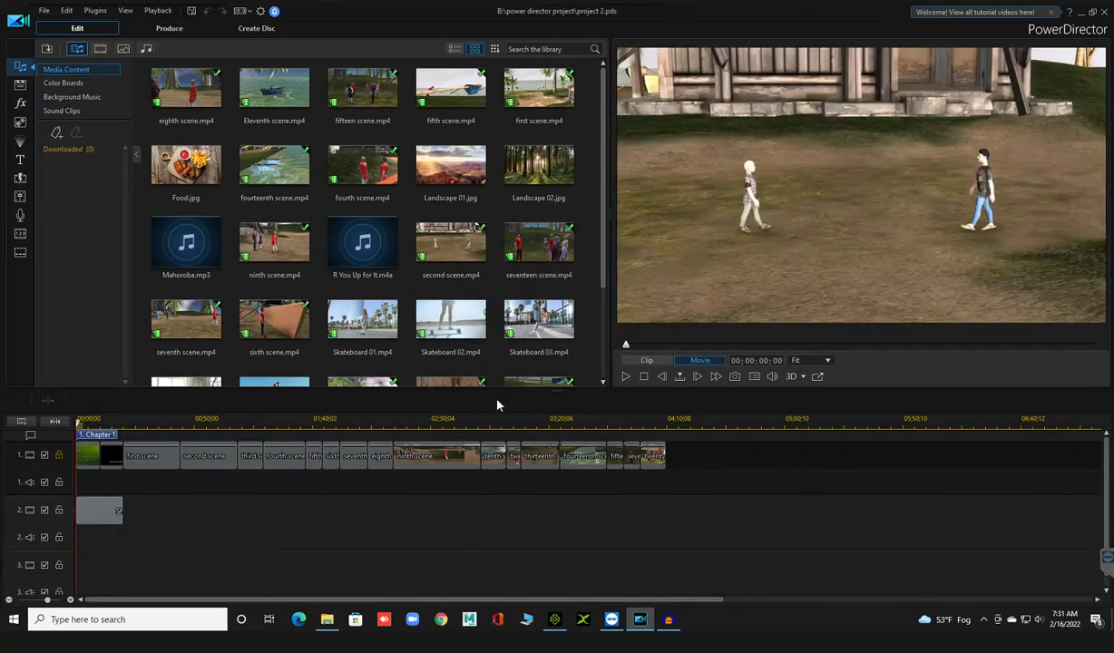
Step: Preview the movie's opening scenes, pausing and returning to about 37 seconds
{"action": "left_click", "coordinate": [626, 377]}
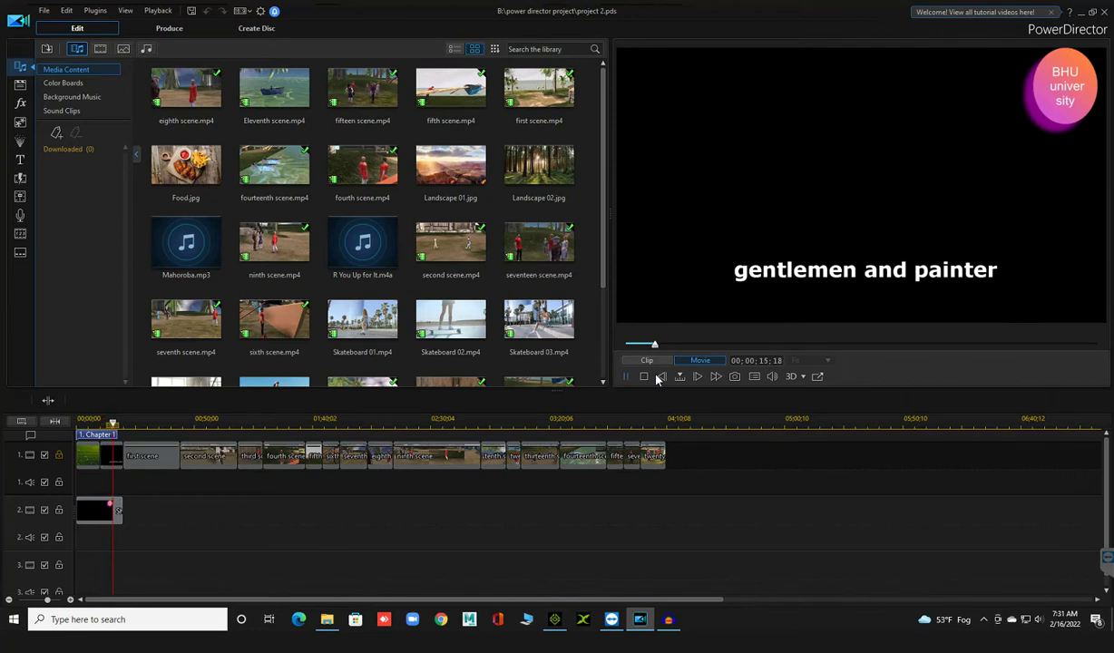
{"action": "left_click", "coordinate": [164, 426]}
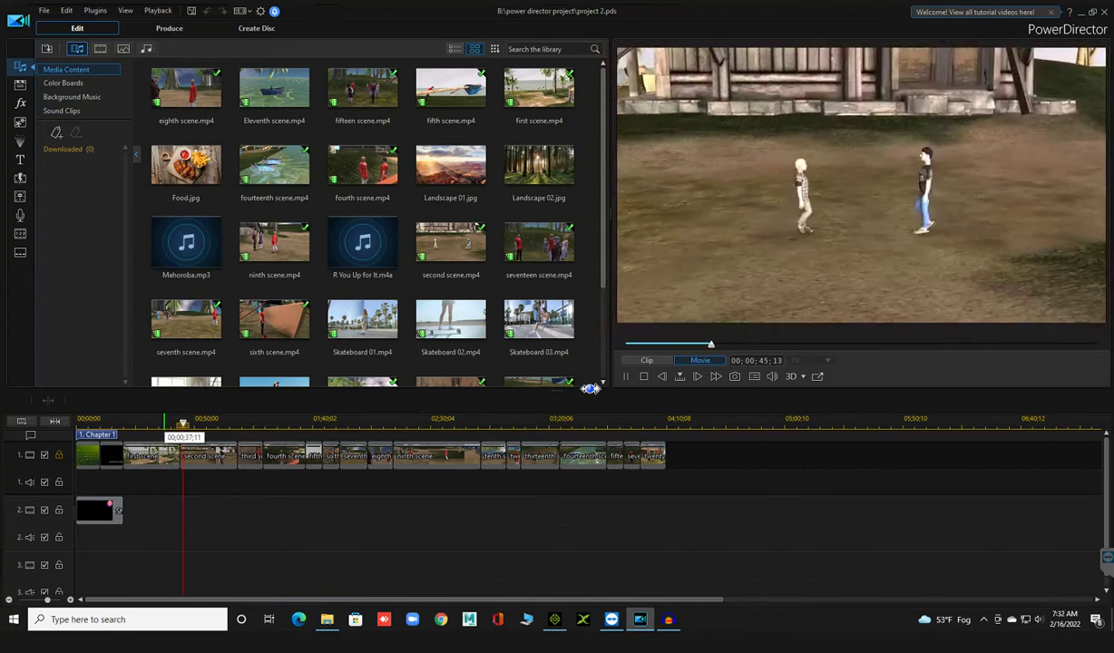
{"action": "left_click", "coordinate": [626, 377]}
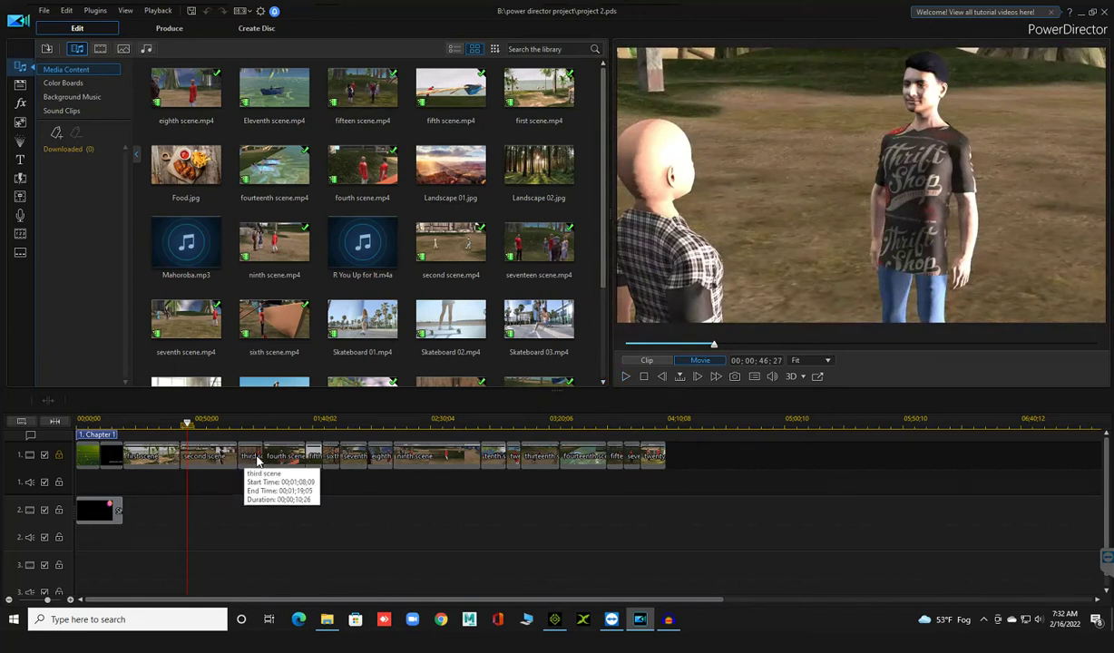
{"action": "left_click", "coordinate": [163, 424]}
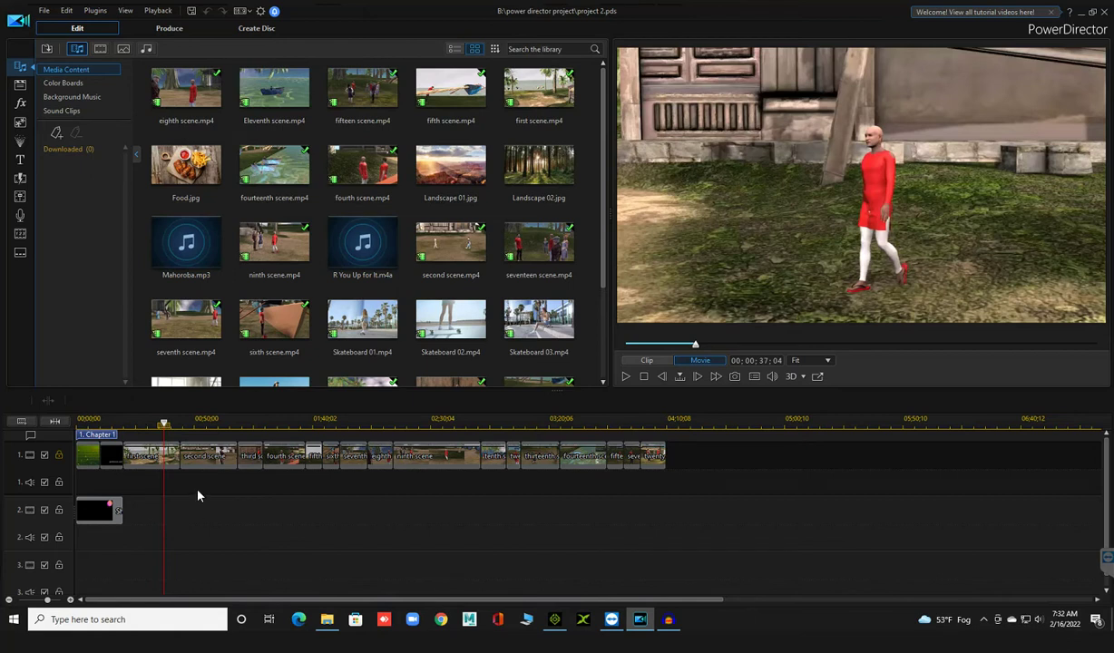
{"action": "left_click", "coordinate": [626, 380]}
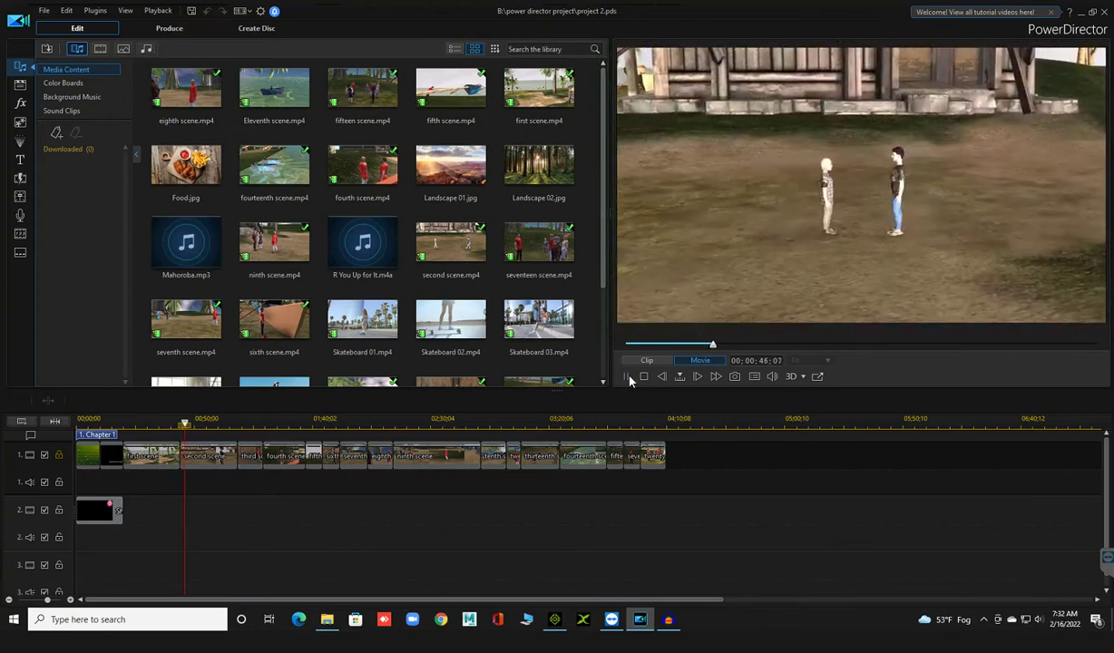
{"action": "left_click", "coordinate": [628, 377]}
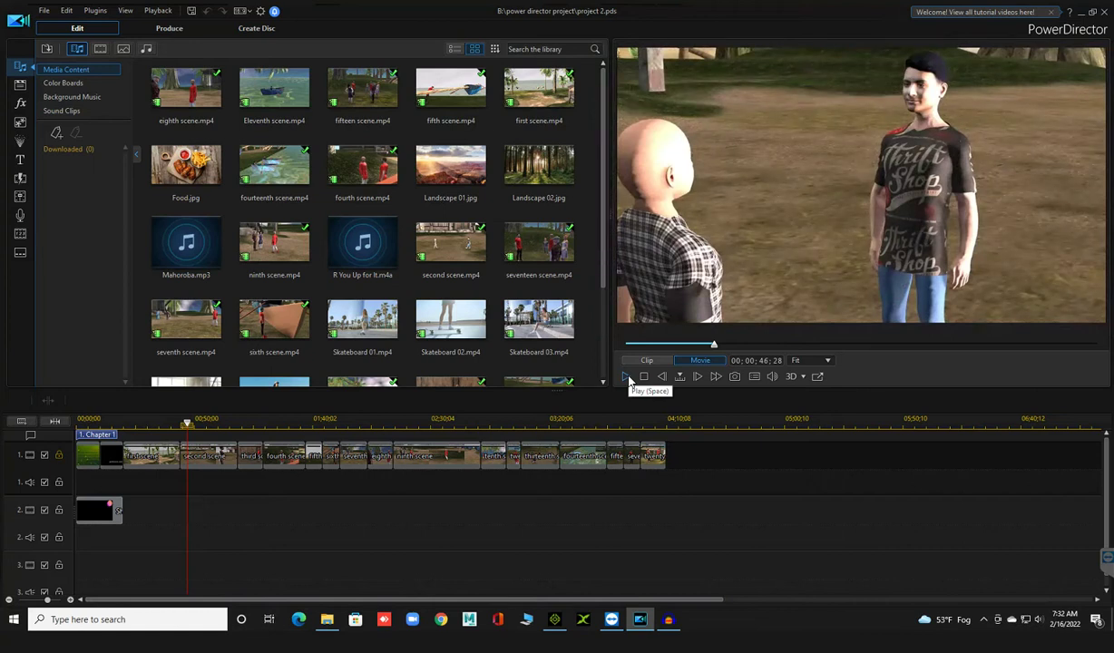
{"action": "left_click", "coordinate": [628, 377]}
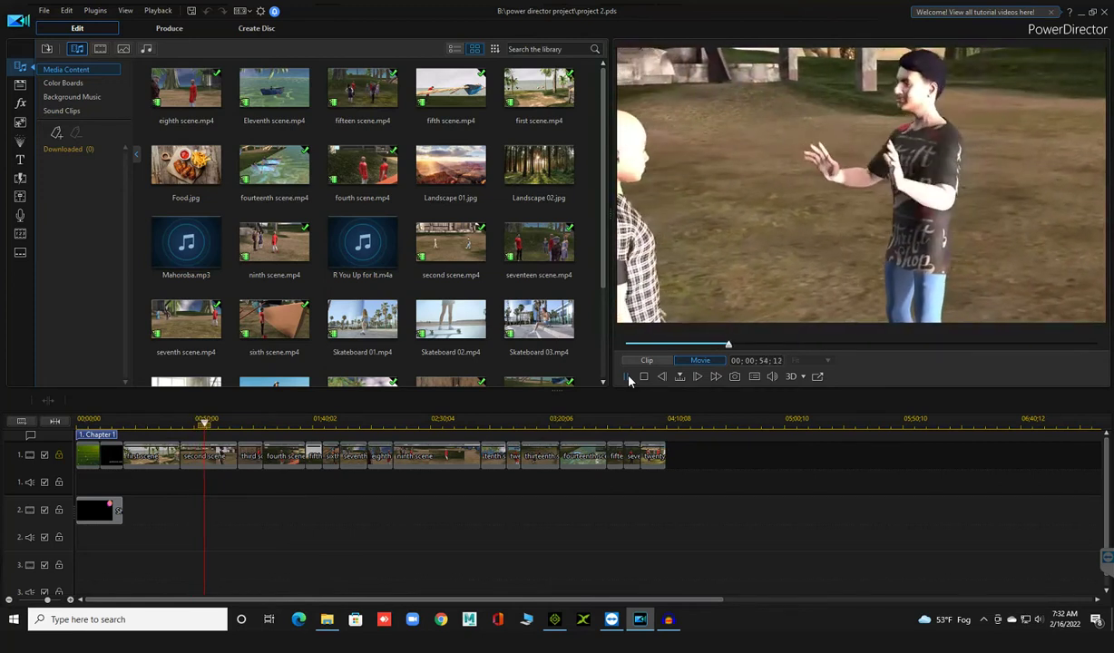
{"action": "left_click", "coordinate": [630, 381]}
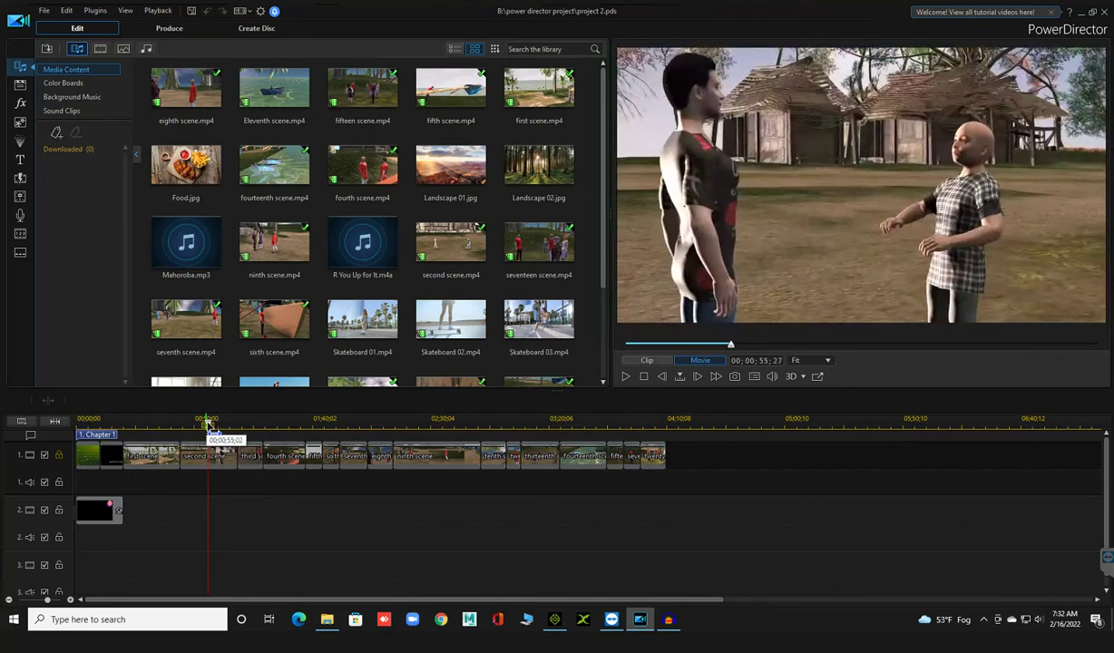
{"action": "left_click_drag", "start_coordinate": [208, 423], "coordinate": [200, 428]}
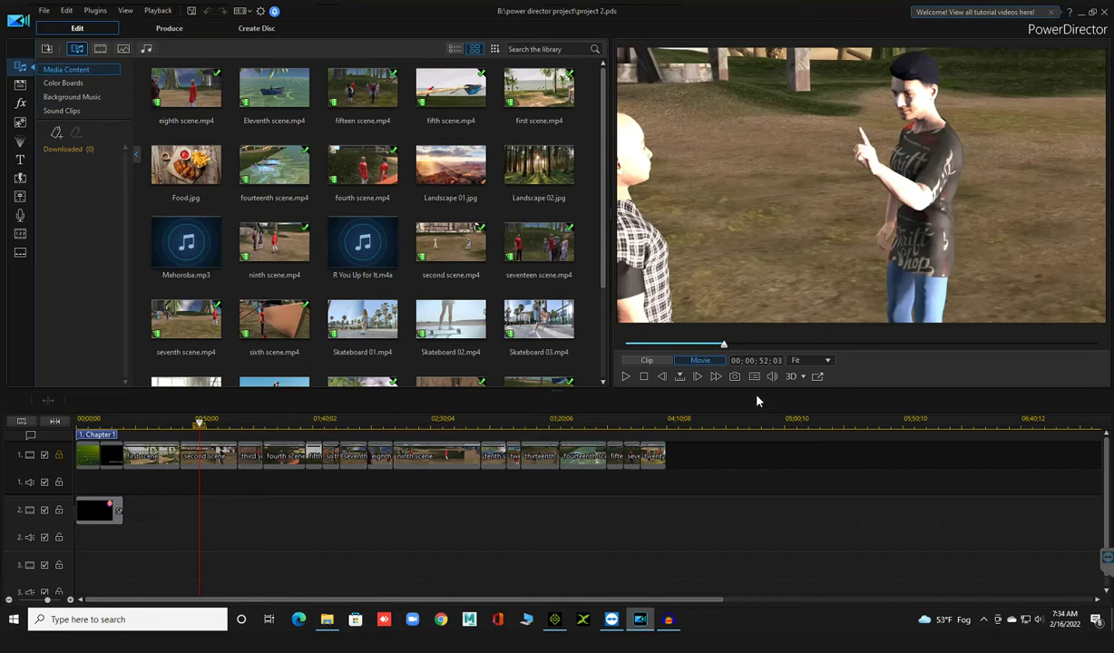
{"action": "left_click", "coordinate": [626, 379]}
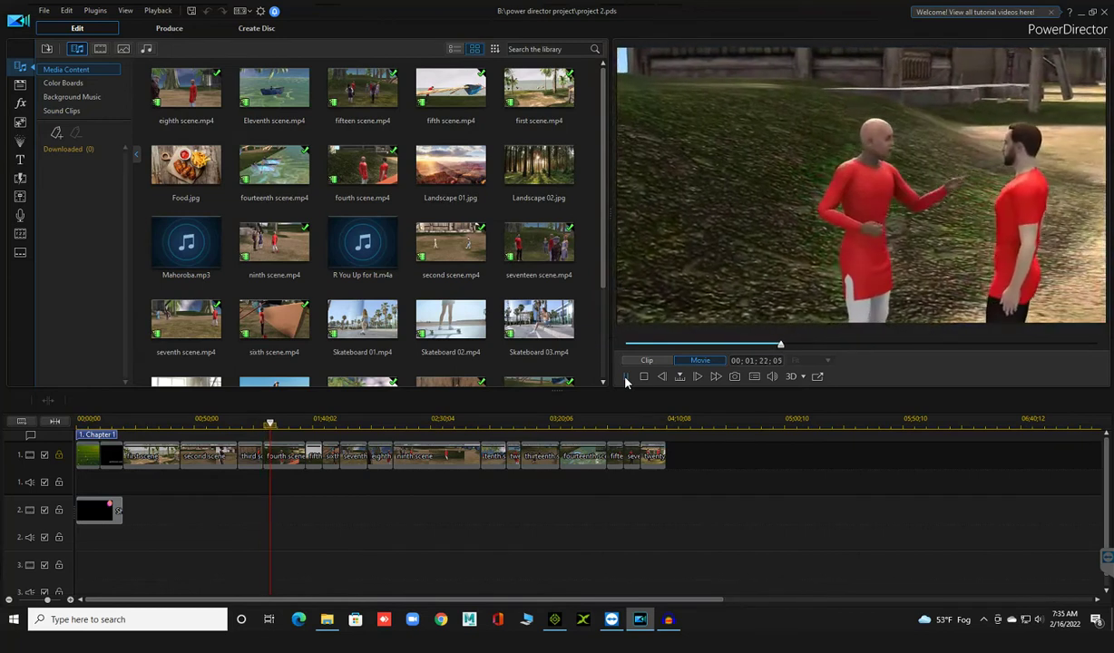
Step: Pause the preview at 1:22, scrub back toward scene four, and close the Windows notification
{"action": "left_click", "coordinate": [626, 379]}
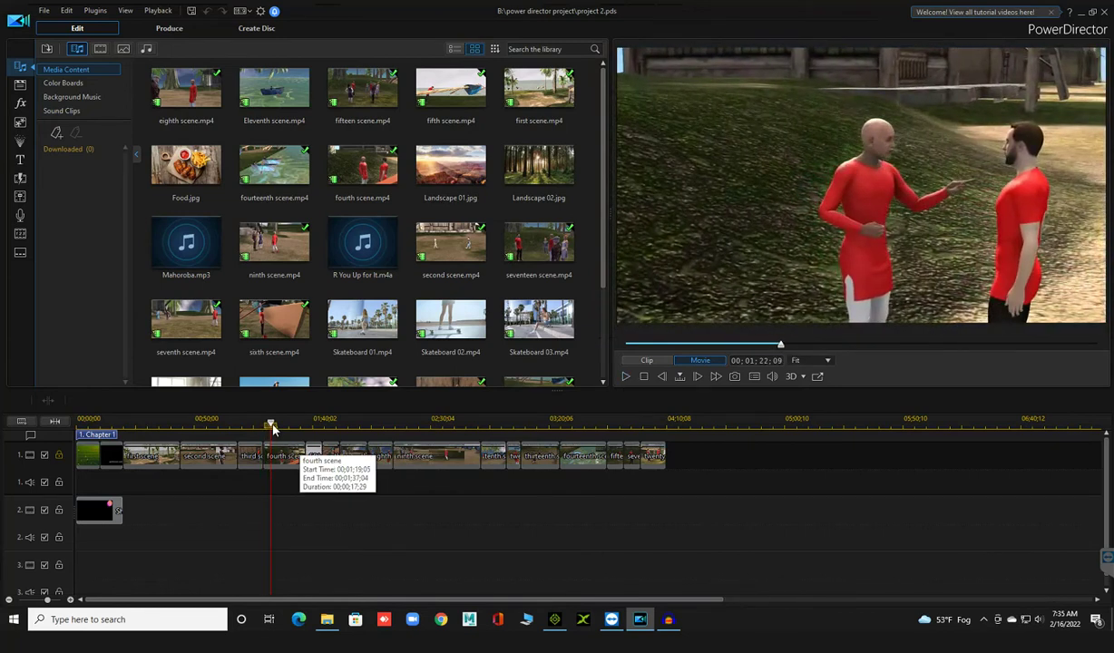
{"action": "left_click_drag", "start_coordinate": [270, 424], "coordinate": [265, 425]}
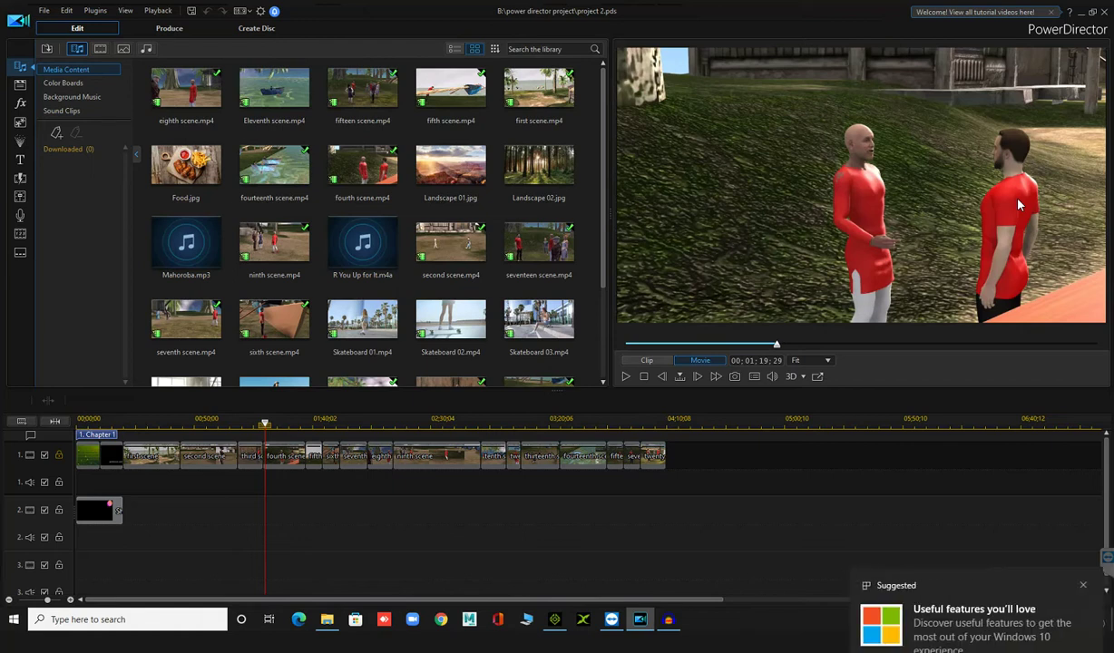
{"action": "left_click", "coordinate": [1083, 585]}
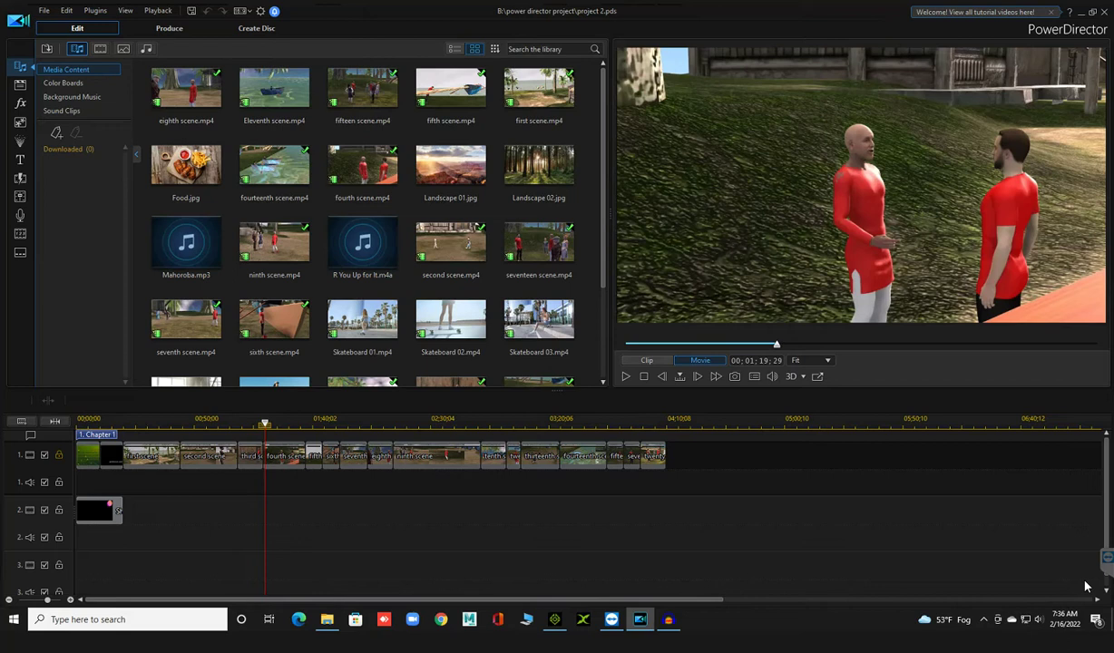
{"action": "left_click", "coordinate": [1079, 12]}
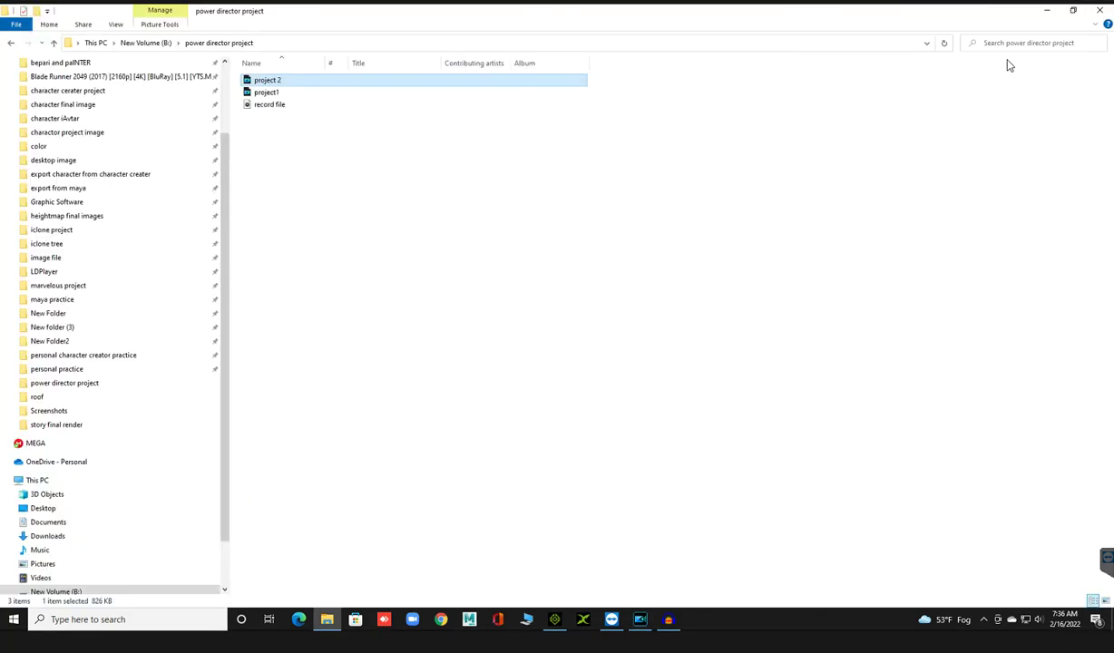
Step: Close the project folder window and relaunch Audacity from its desktop shortcut
{"action": "left_click", "coordinate": [1102, 12]}
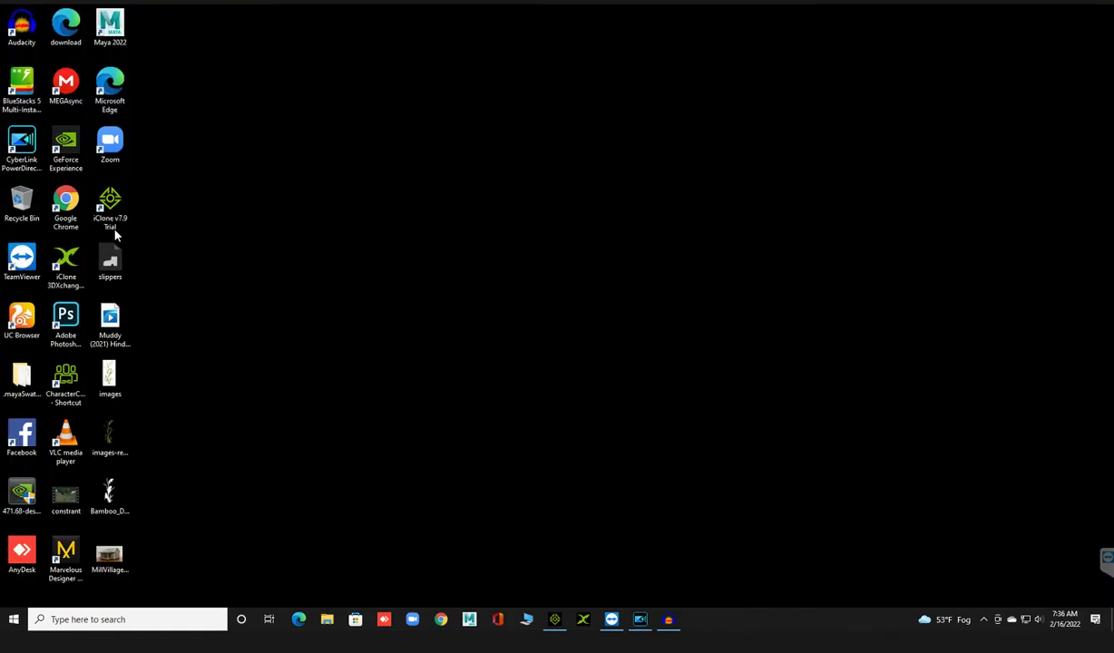
{"action": "left_click", "coordinate": [106, 147]}
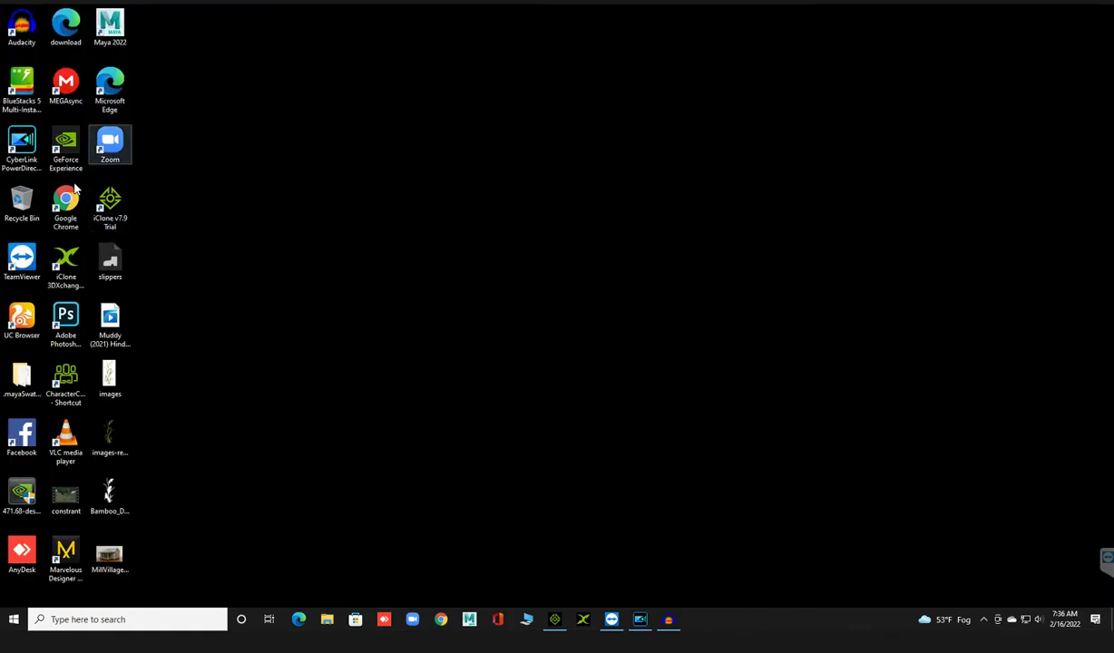
{"action": "double_click", "coordinate": [21, 27]}
{"action": "left_click", "coordinate": [25, 43]}
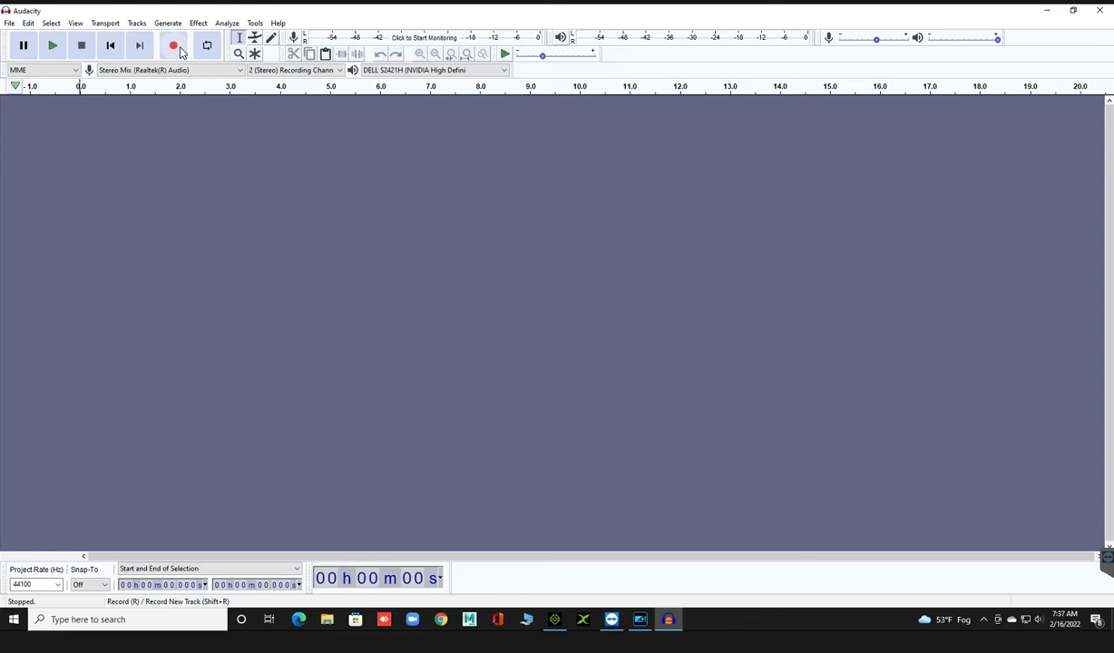
Step: Record a brief 7-second test track, then close Audacity discarding the recording
{"action": "left_click", "coordinate": [169, 51]}
{"action": "left_click", "coordinate": [174, 50]}
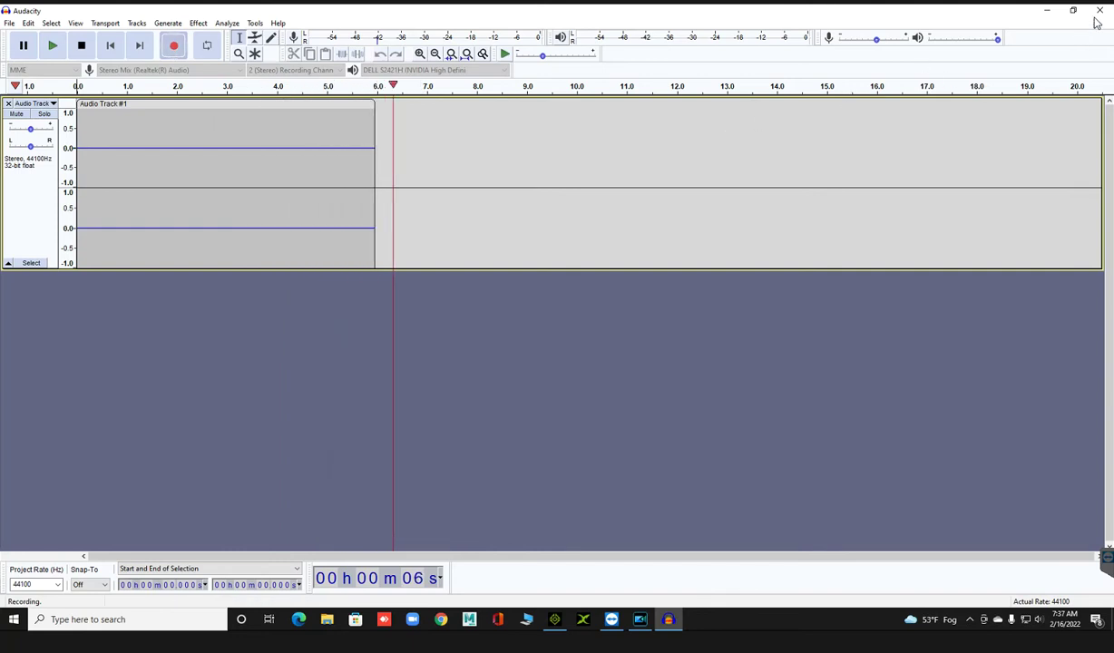
{"action": "key", "text": "super+Down"}
{"action": "key", "text": "ctrl+w"}
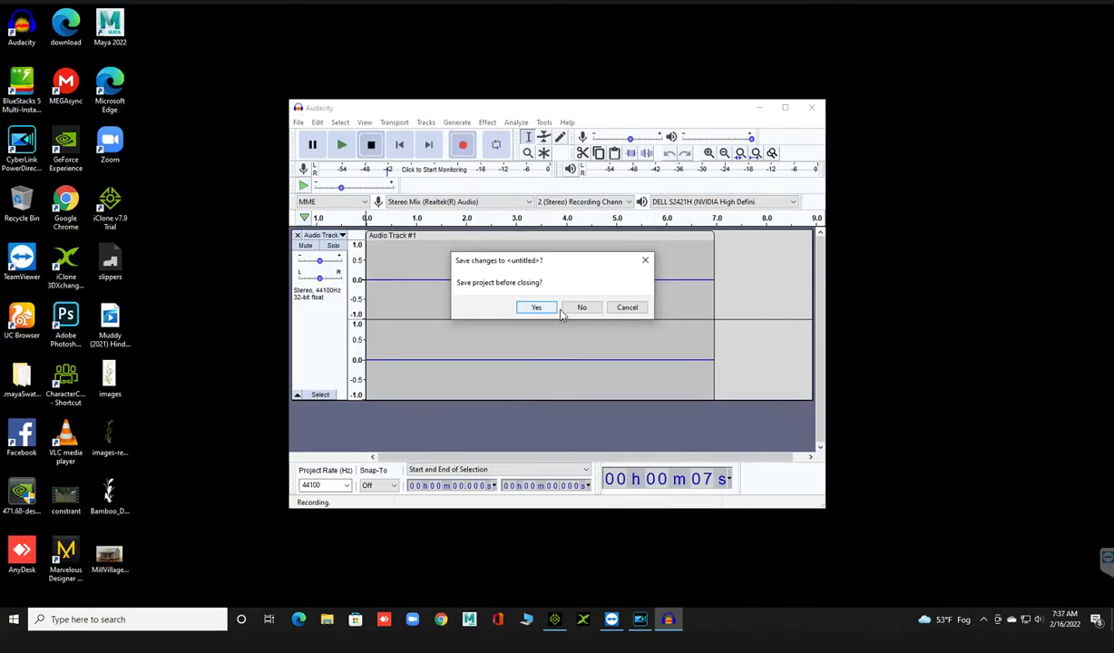
{"action": "left_click", "coordinate": [568, 310]}
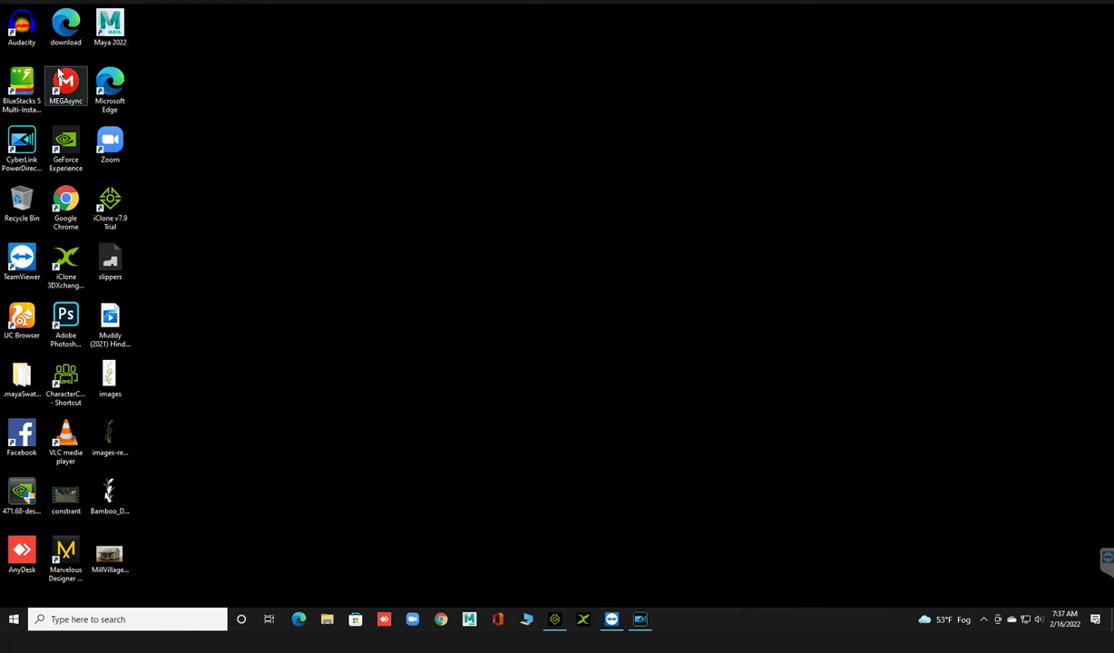
Step: Relaunch Audacity, maximize its window, and start recording onto a new stereo track
{"action": "double_click", "coordinate": [27, 31]}
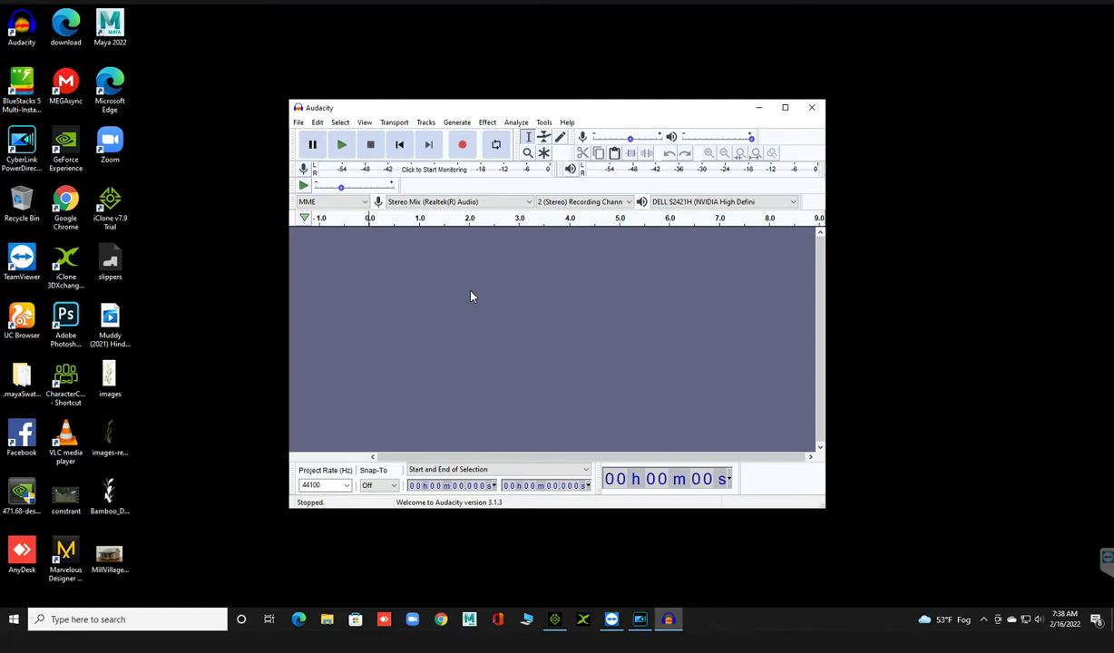
{"action": "left_click", "coordinate": [785, 107]}
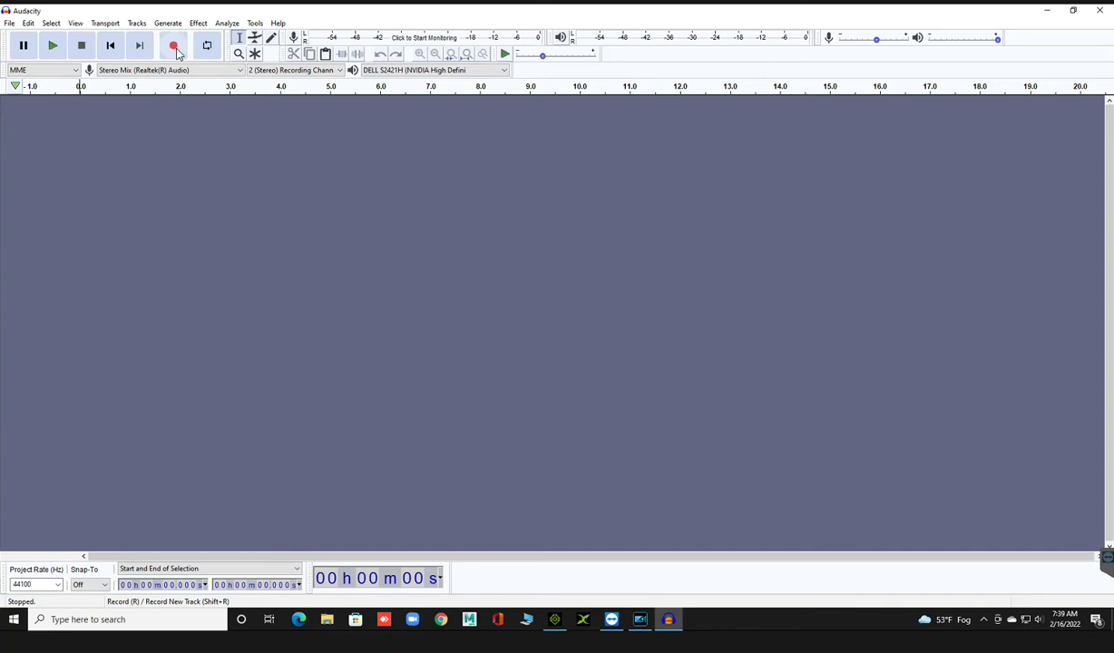
{"action": "left_click", "coordinate": [175, 48]}
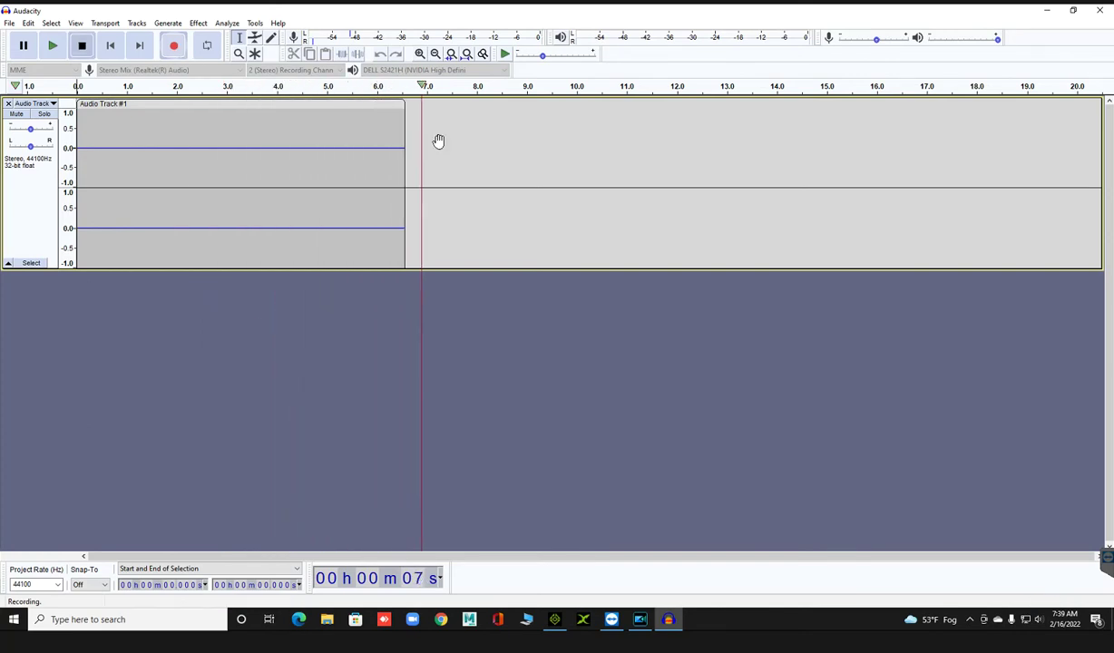
Step: Stop the test take, close Audacity without saving, then relaunch and minimize it
{"action": "key", "text": "space"}
{"action": "left_click_drag", "start_coordinate": [435, 136], "coordinate": [77, 136]}
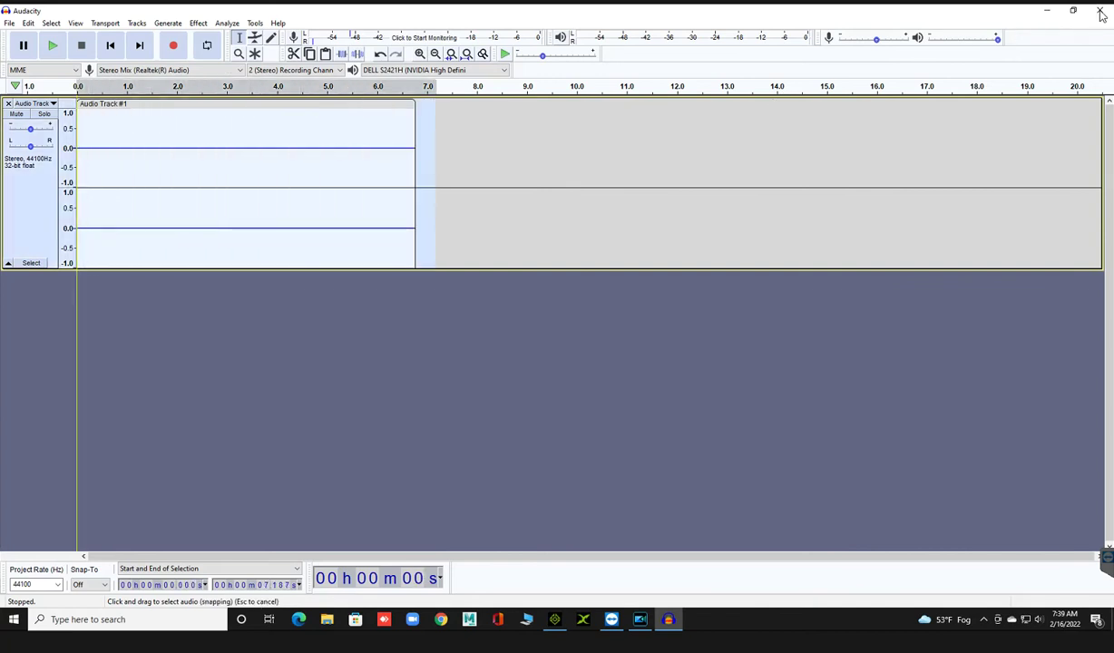
{"action": "left_click", "coordinate": [1101, 11]}
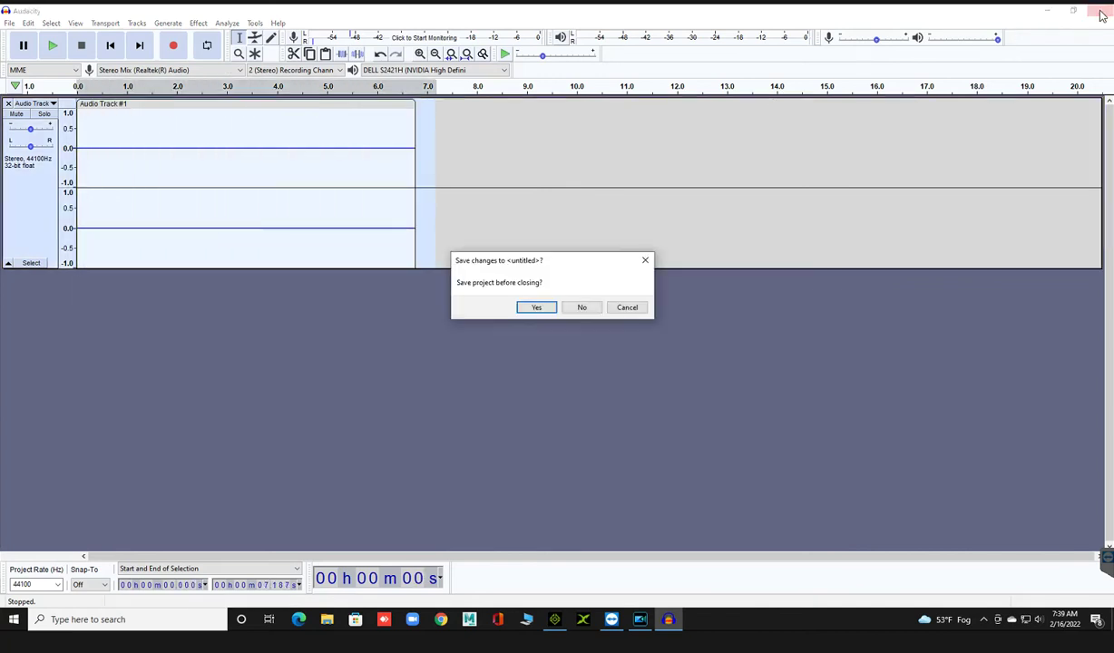
{"action": "left_click", "coordinate": [575, 310]}
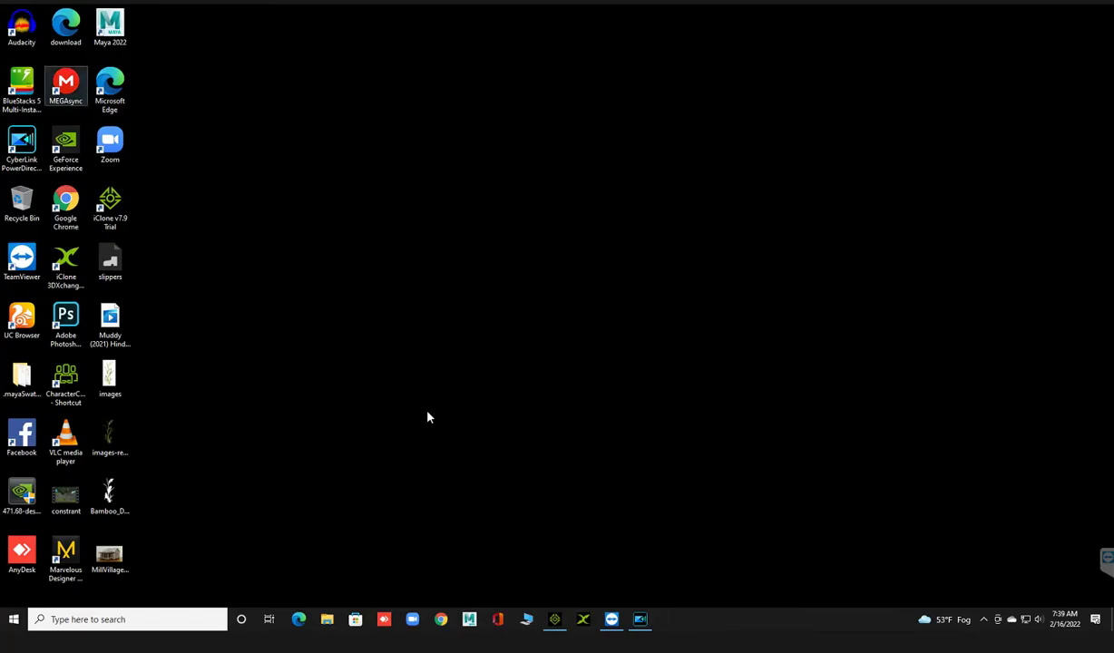
{"action": "key", "text": "Return"}
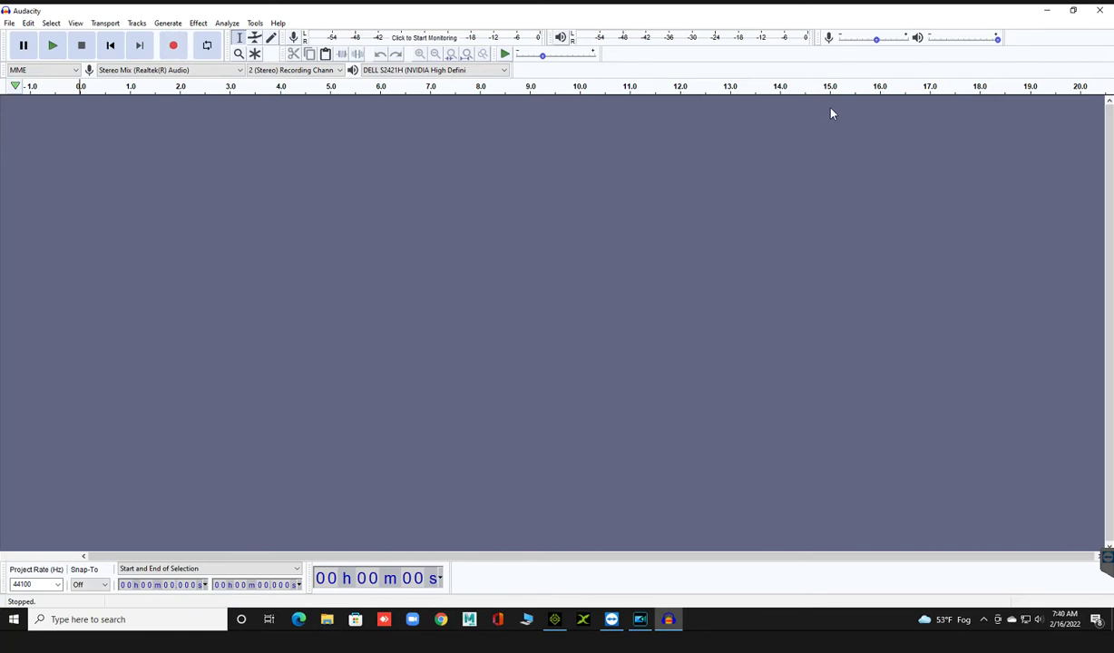
{"action": "left_click", "coordinate": [1049, 11]}
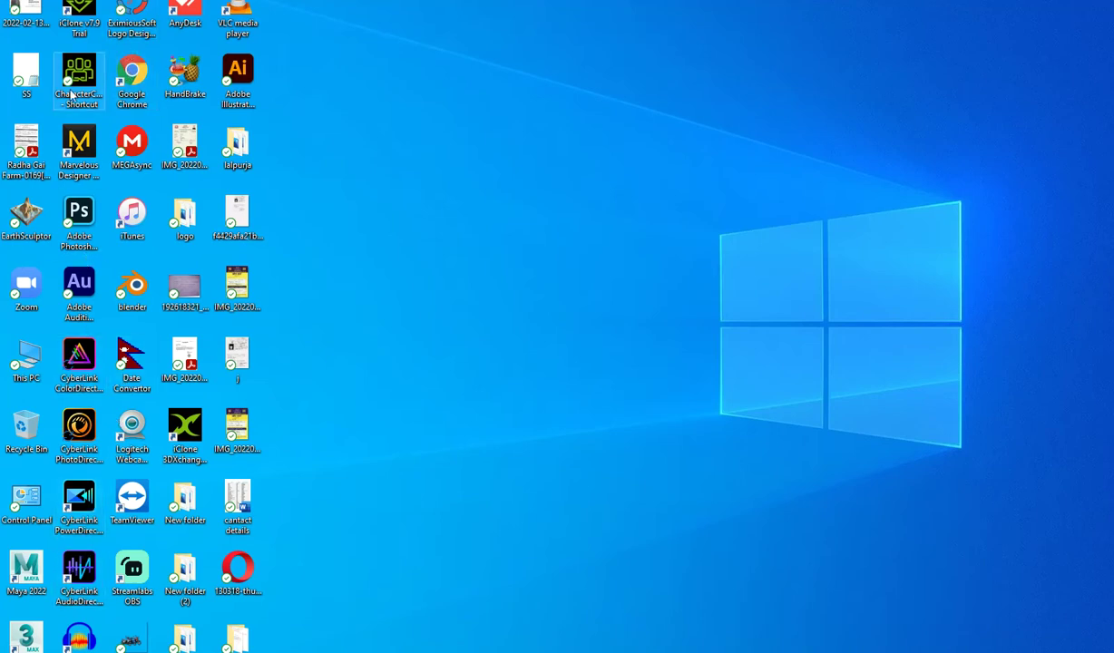
Step: Record a roughly 15-second narration take, discard it unsaved, and relaunch Audacity
{"action": "double_click", "coordinate": [74, 640]}
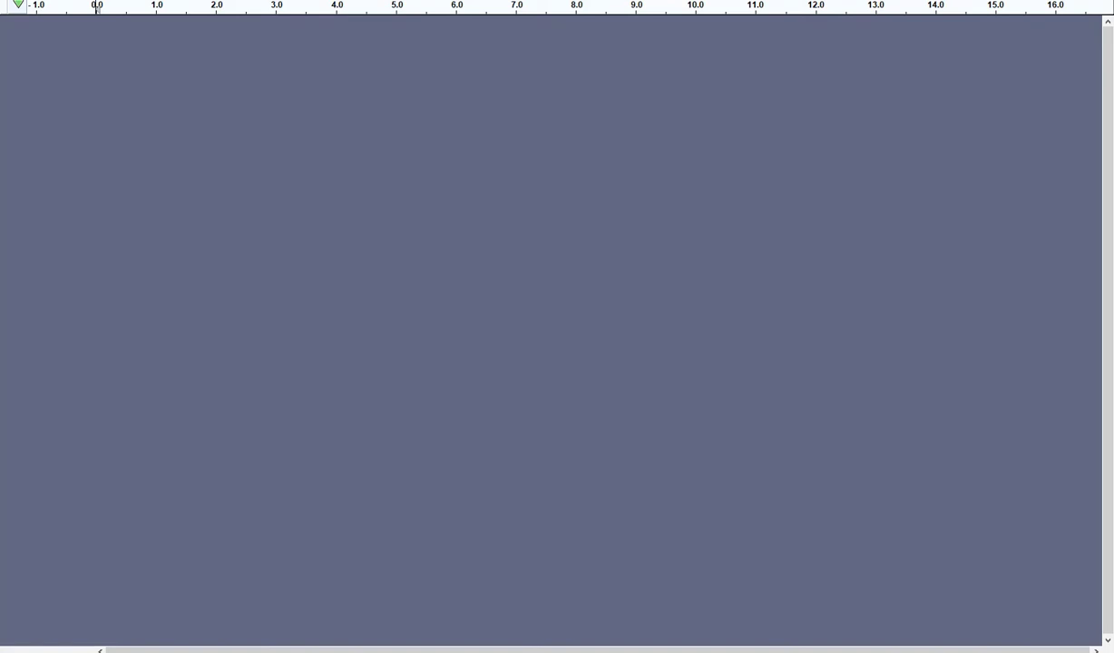
{"action": "key", "text": "r"}
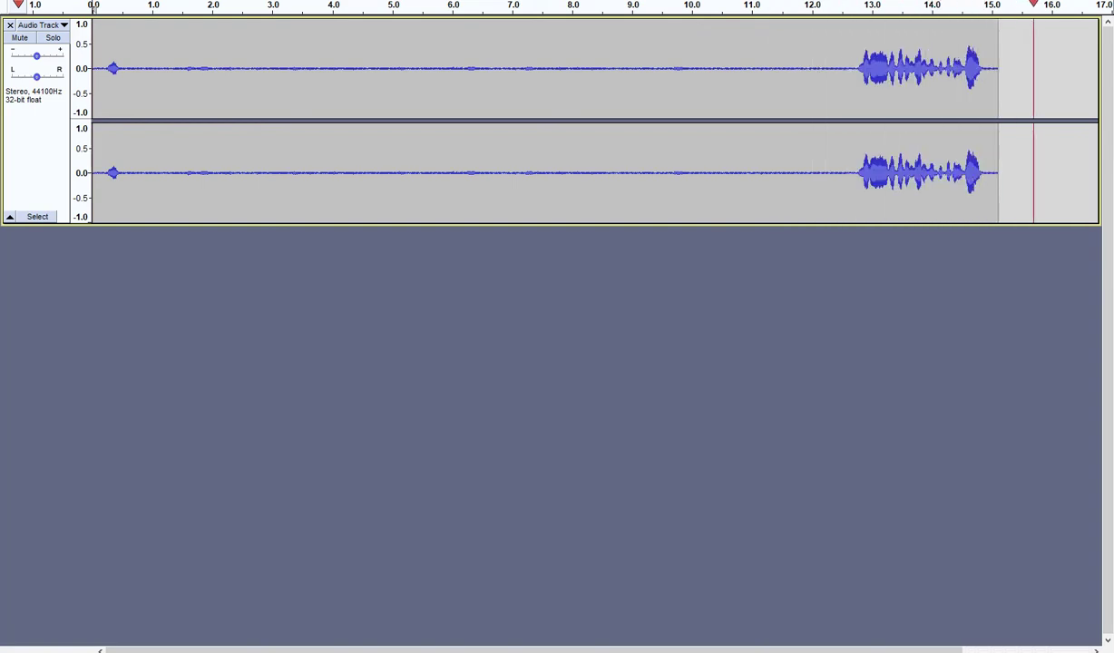
{"action": "key", "text": "ctrl+w"}
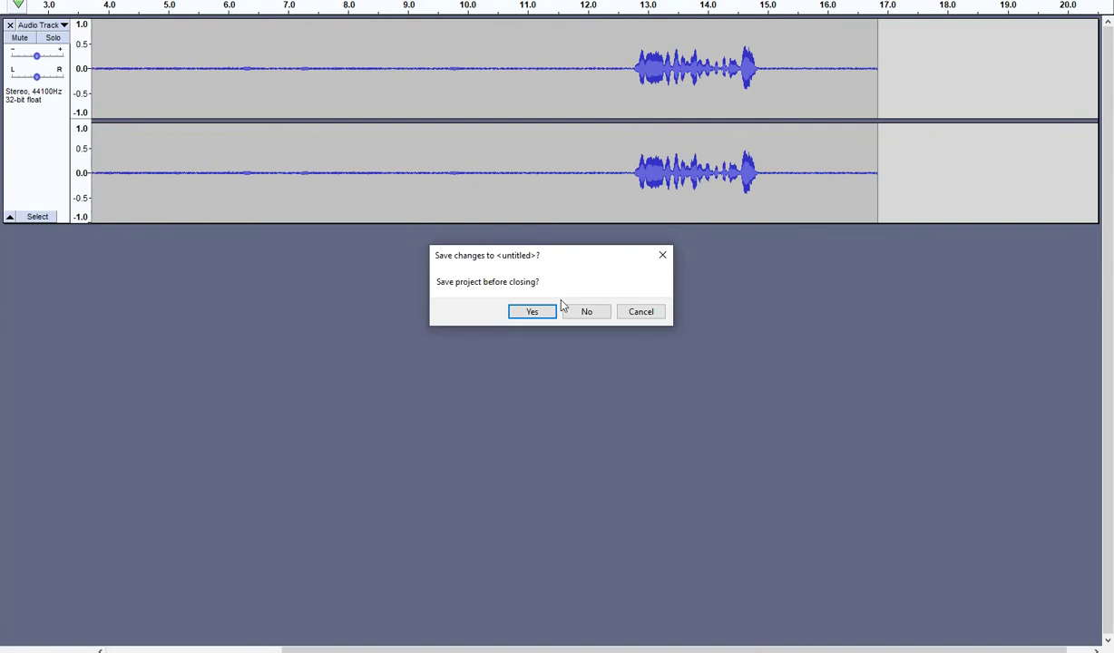
{"action": "left_click", "coordinate": [586, 312]}
{"action": "double_click", "coordinate": [92, 628]}
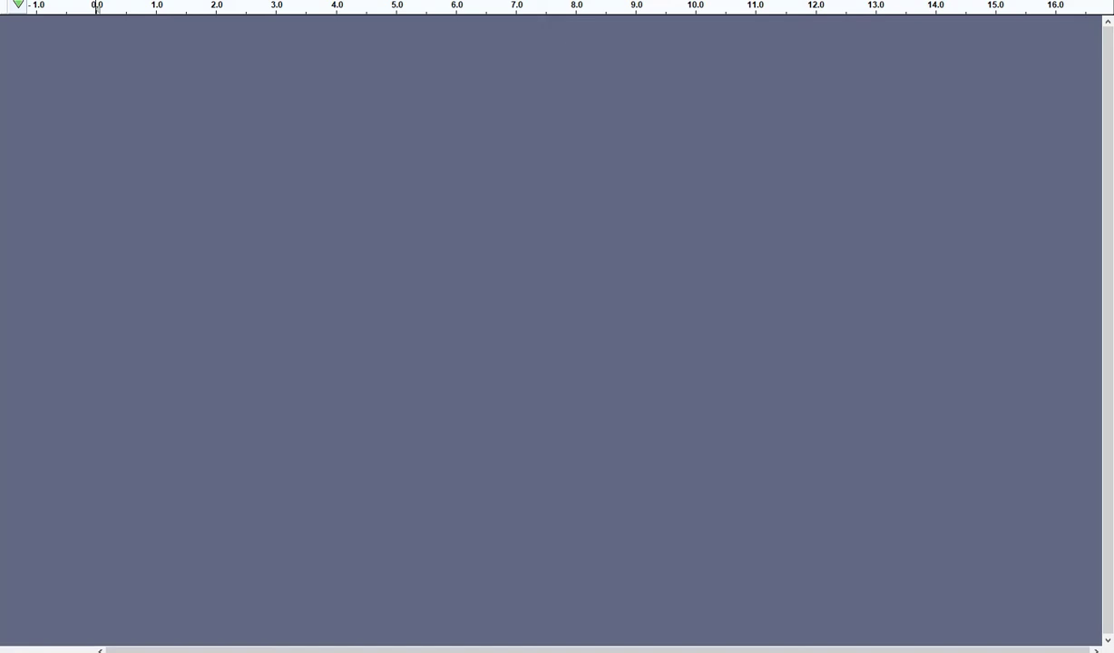
Step: Start recording a new narration take of about 14.5 seconds
{"action": "key", "text": "r"}
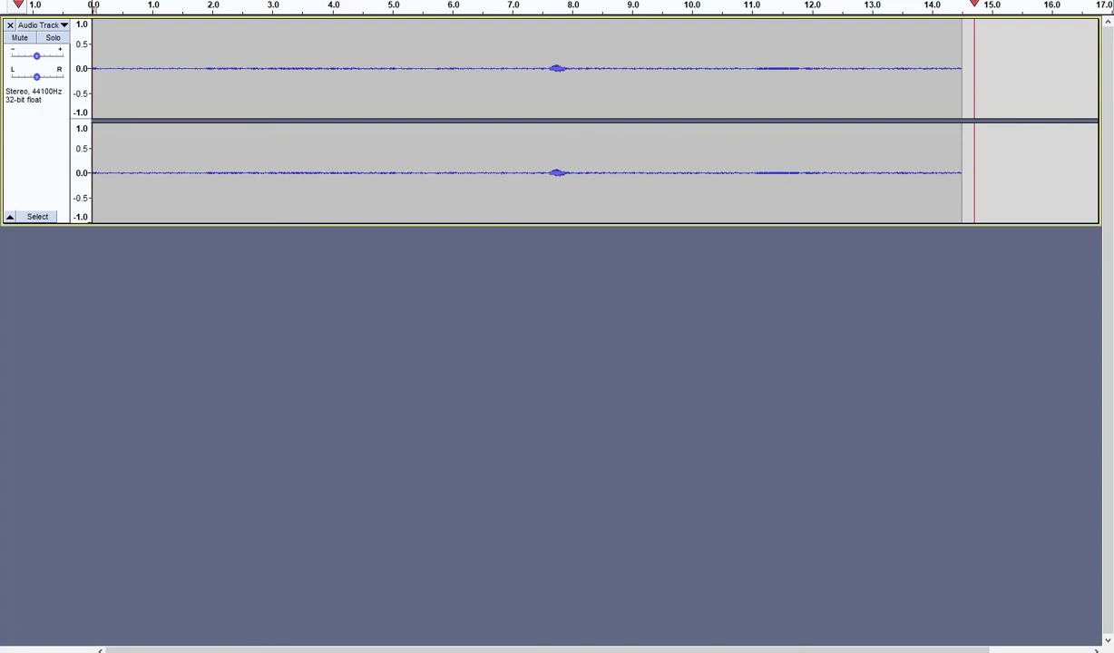
Step: Open Audacity's File menu once the narration recording is finished
{"action": "key", "text": "alt+f"}
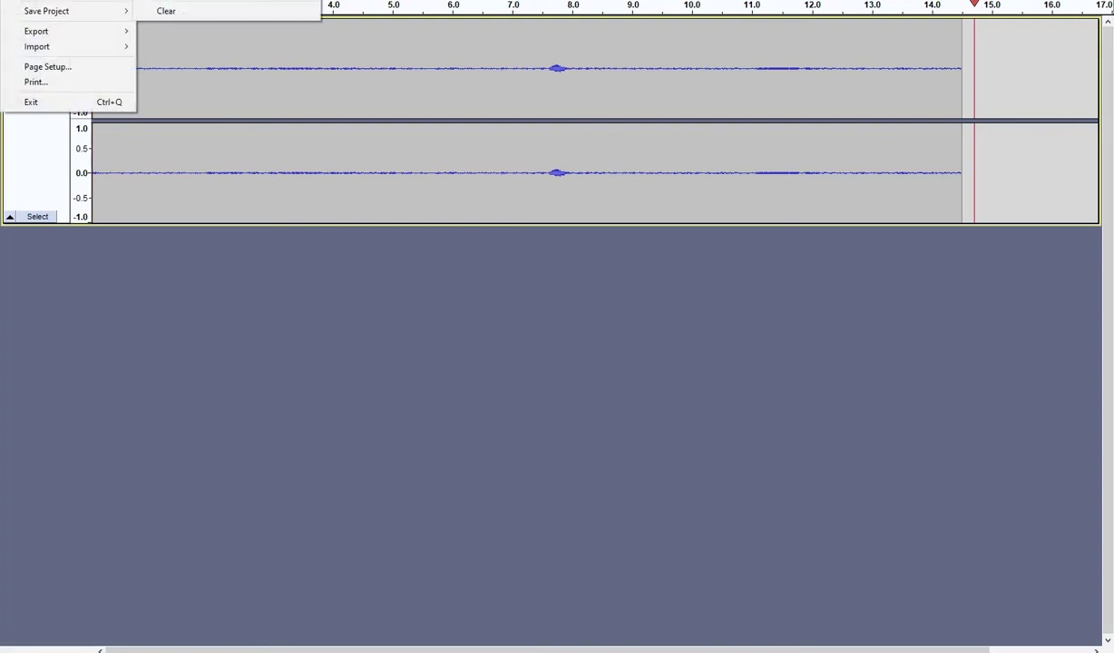
Step: Export the narration as untitled.mp3 to the Desktop, accepting the default metadata tags
{"action": "mouse_move", "coordinate": [44, 31]}
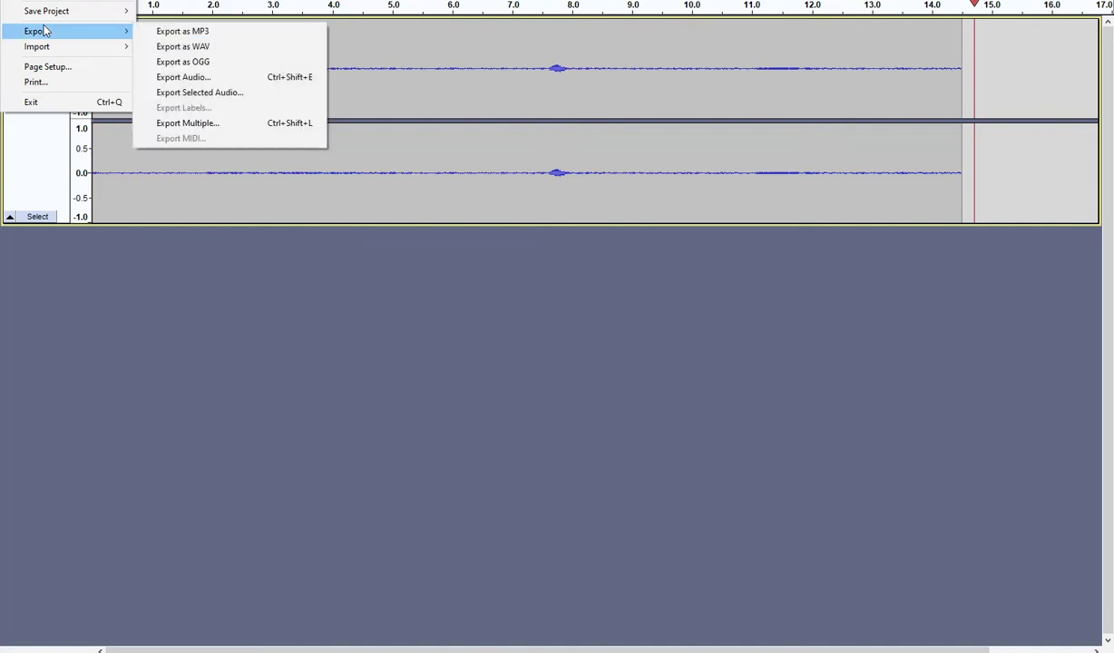
{"action": "left_click", "coordinate": [182, 30]}
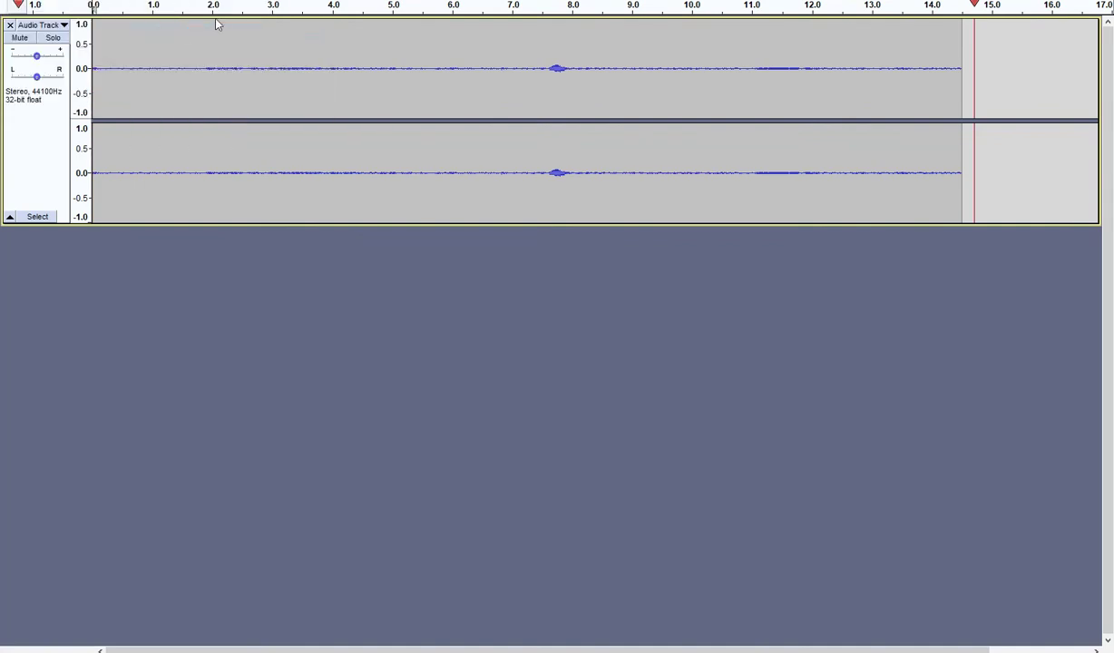
{"action": "left_click", "coordinate": [65, 42]}
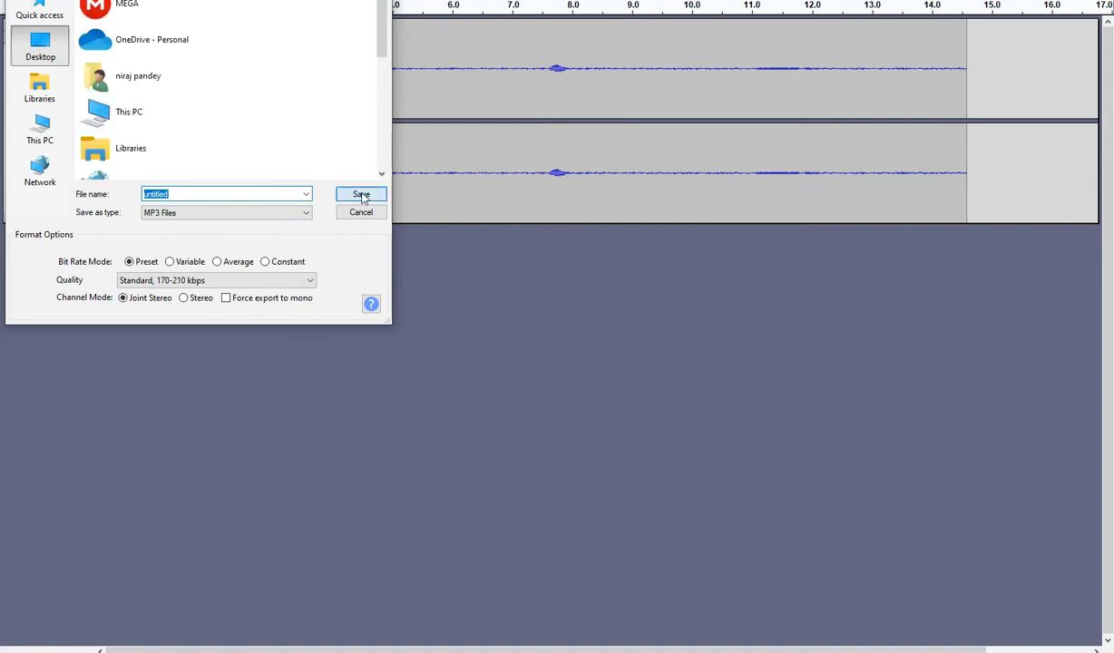
{"action": "left_click", "coordinate": [360, 193]}
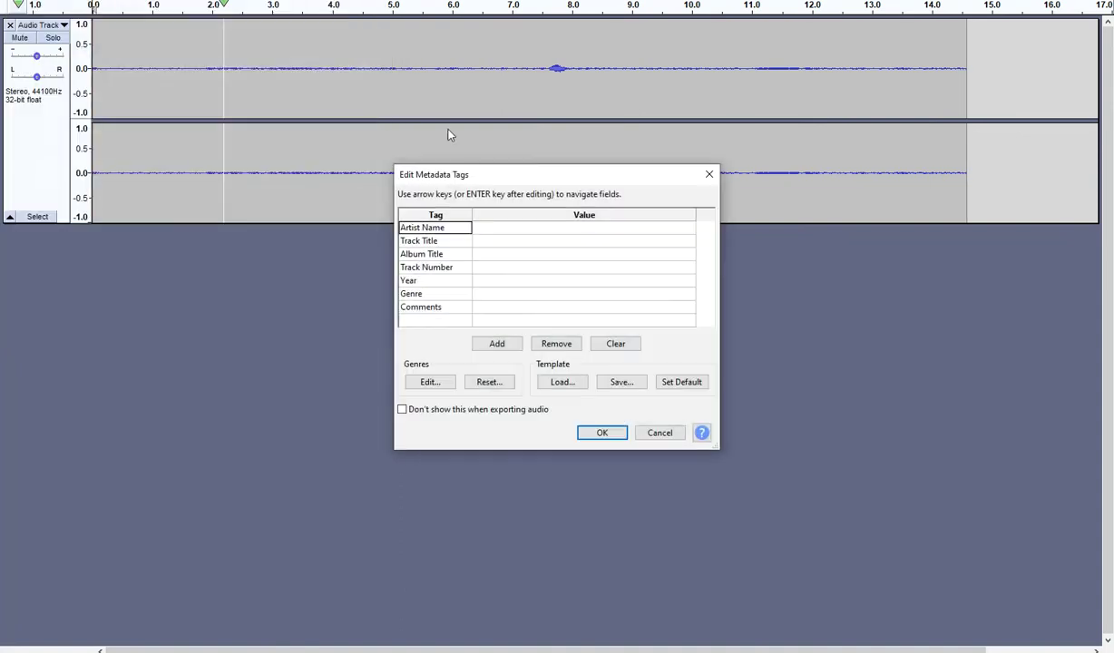
{"action": "left_click", "coordinate": [608, 432]}
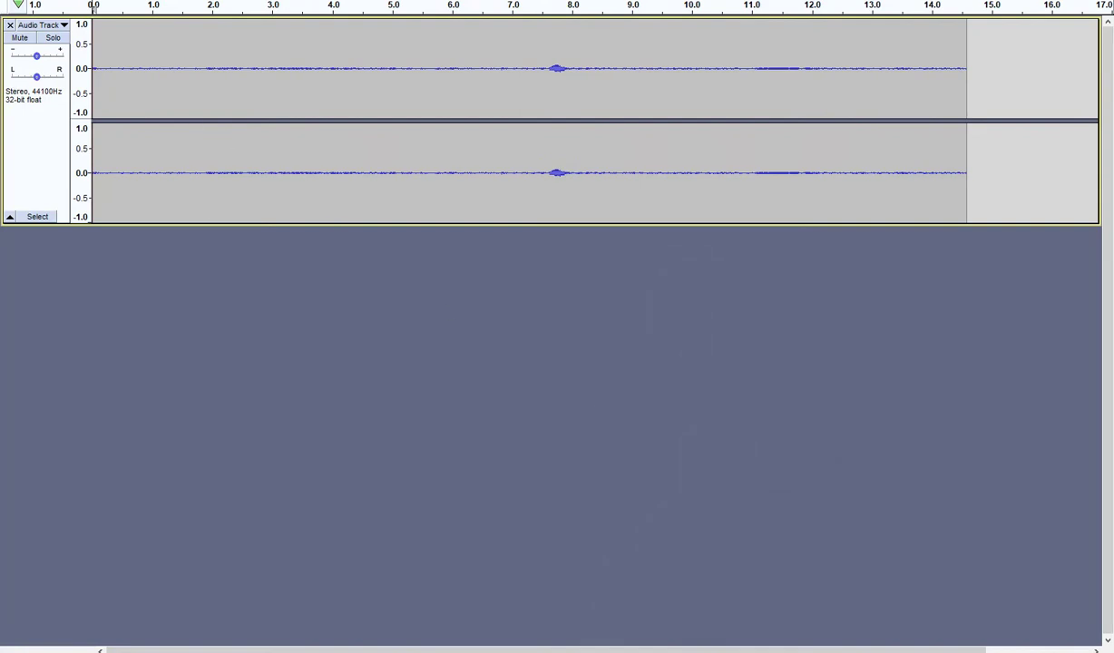
Step: Re-export the narration as MP3, replacing untitled.mp3 on the Desktop and accepting the metadata
{"action": "left_click", "coordinate": [27, 2]}
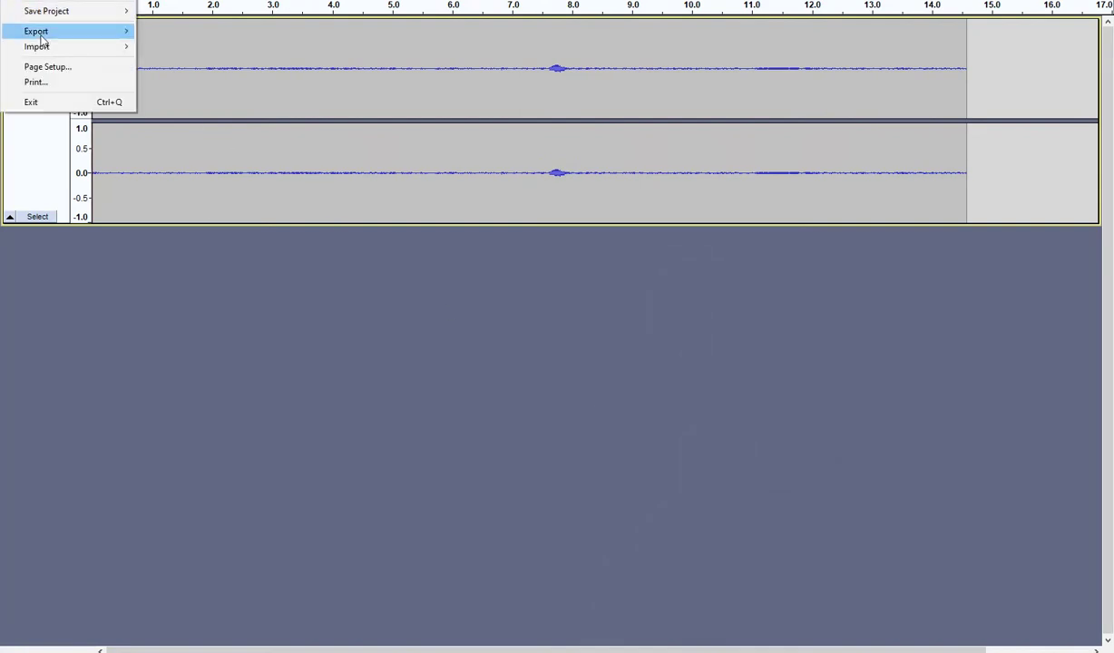
{"action": "mouse_move", "coordinate": [41, 40]}
{"action": "left_click", "coordinate": [179, 30]}
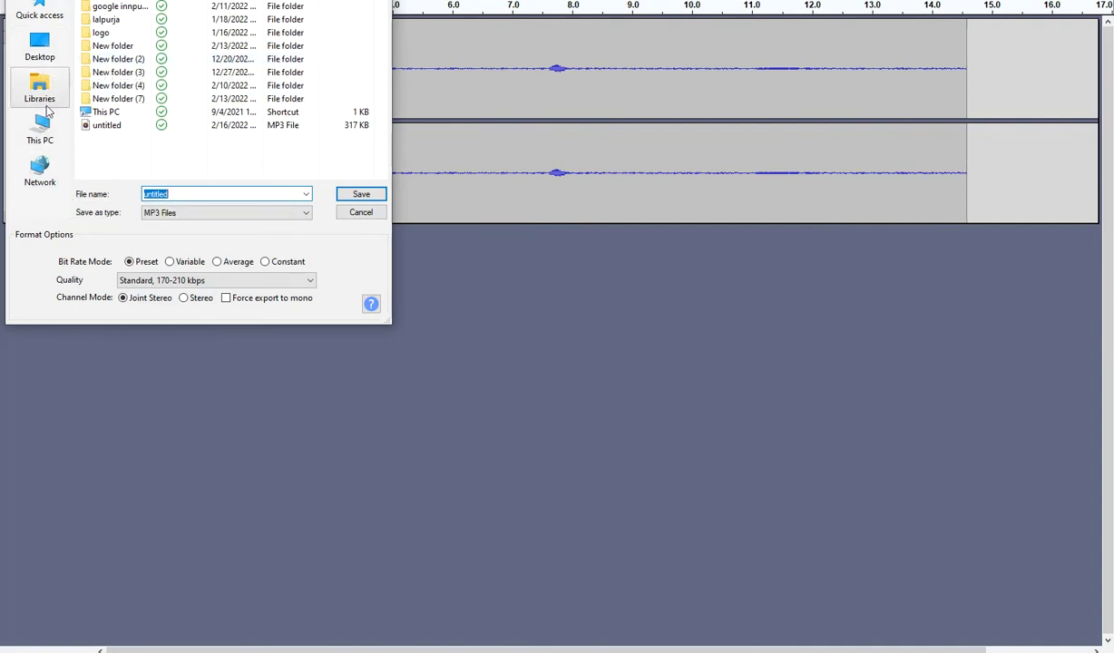
{"action": "left_click", "coordinate": [96, 131]}
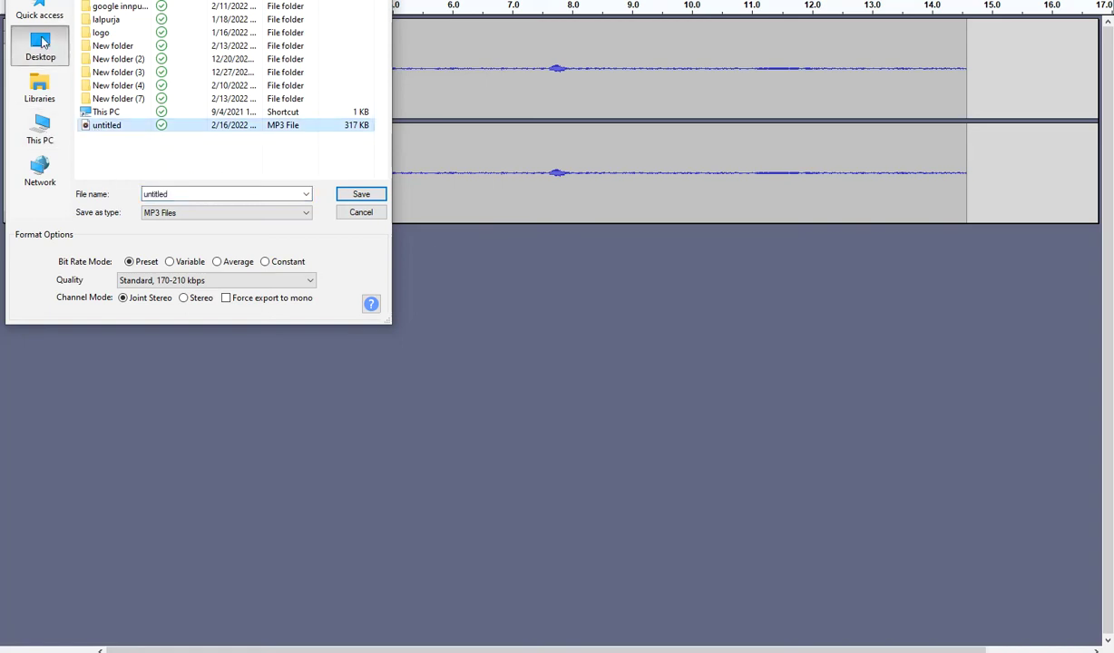
{"action": "left_click", "coordinate": [40, 45]}
{"action": "left_click", "coordinate": [356, 194]}
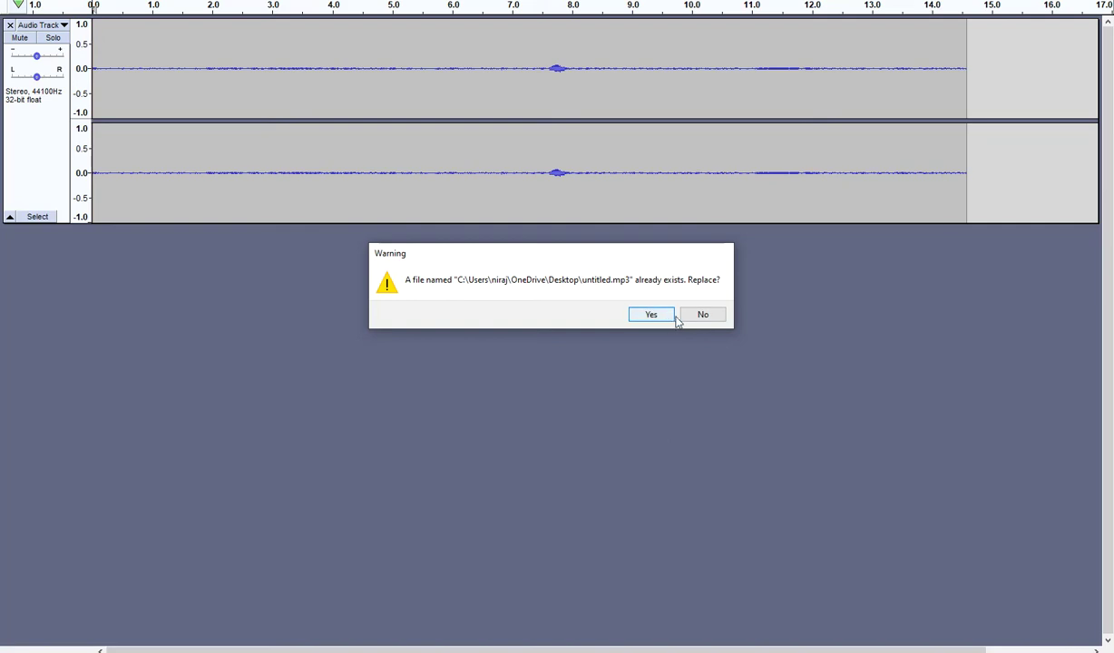
{"action": "left_click", "coordinate": [664, 316]}
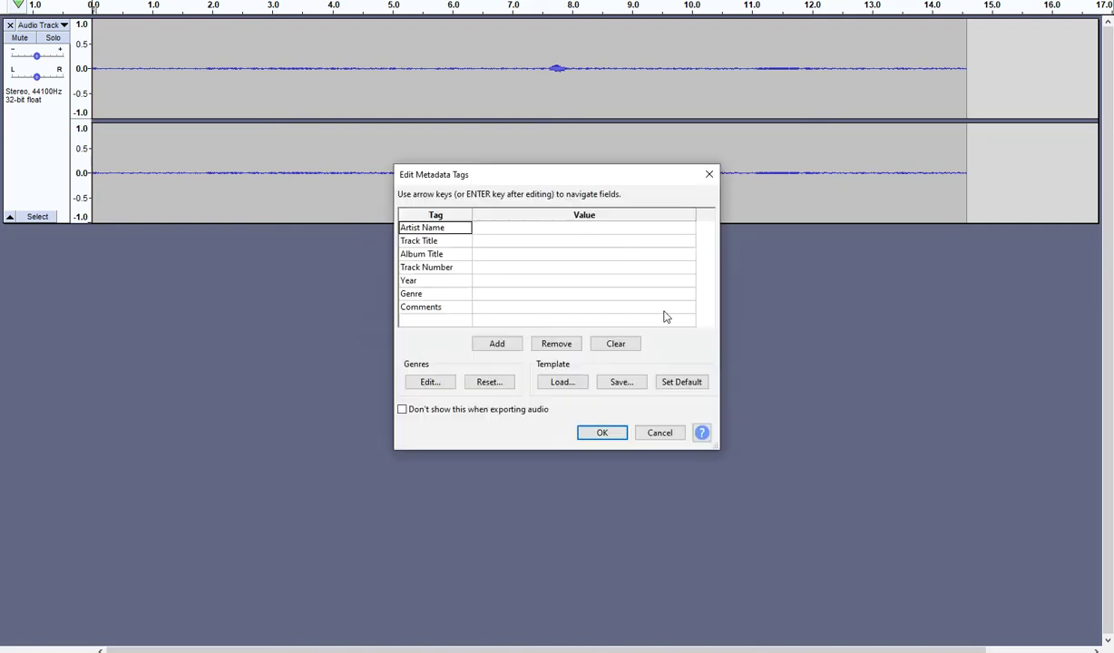
{"action": "left_click", "coordinate": [917, 210]}
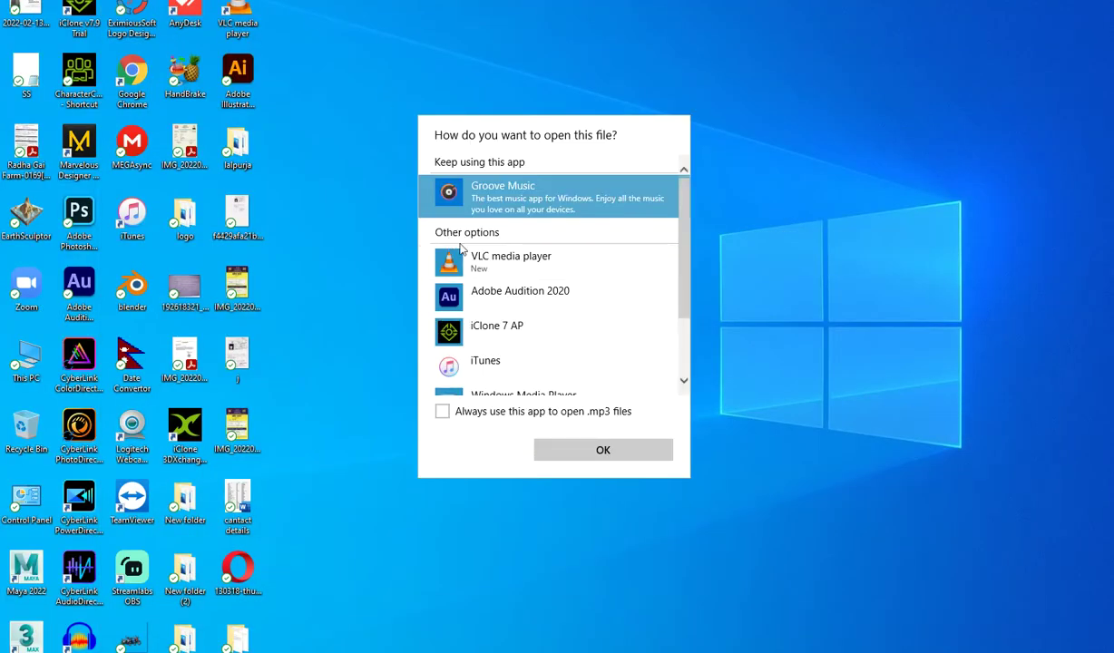
Step: Open the exported MP3 in VLC media player and copy the file
{"action": "left_click", "coordinate": [508, 262]}
{"action": "left_click", "coordinate": [577, 451]}
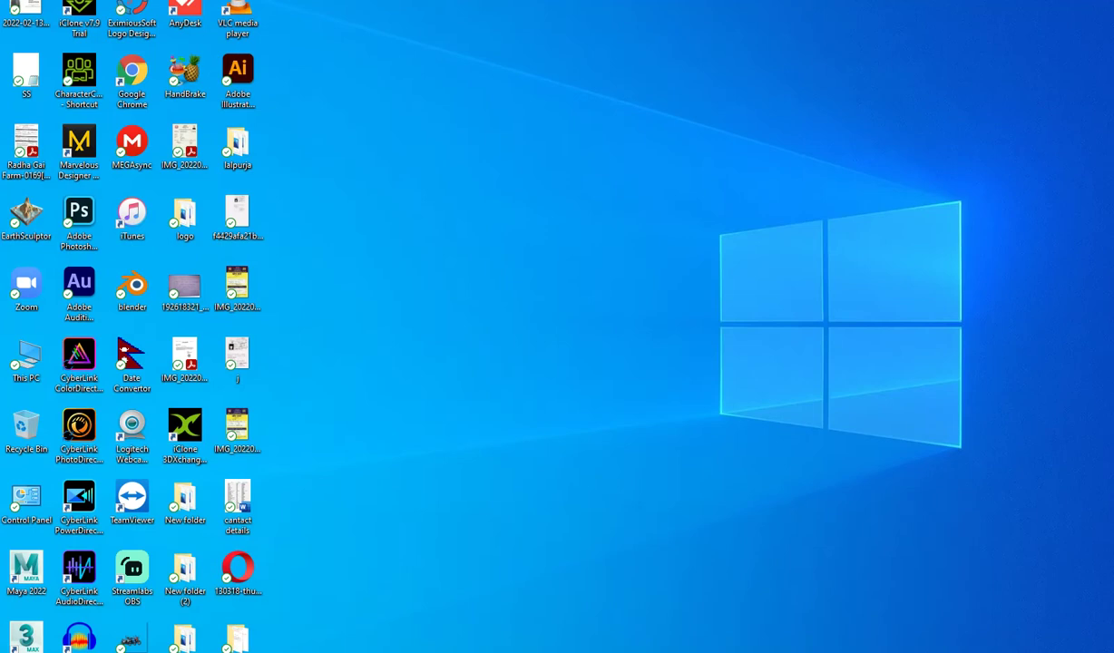
{"action": "right_click", "coordinate": [322, 247]}
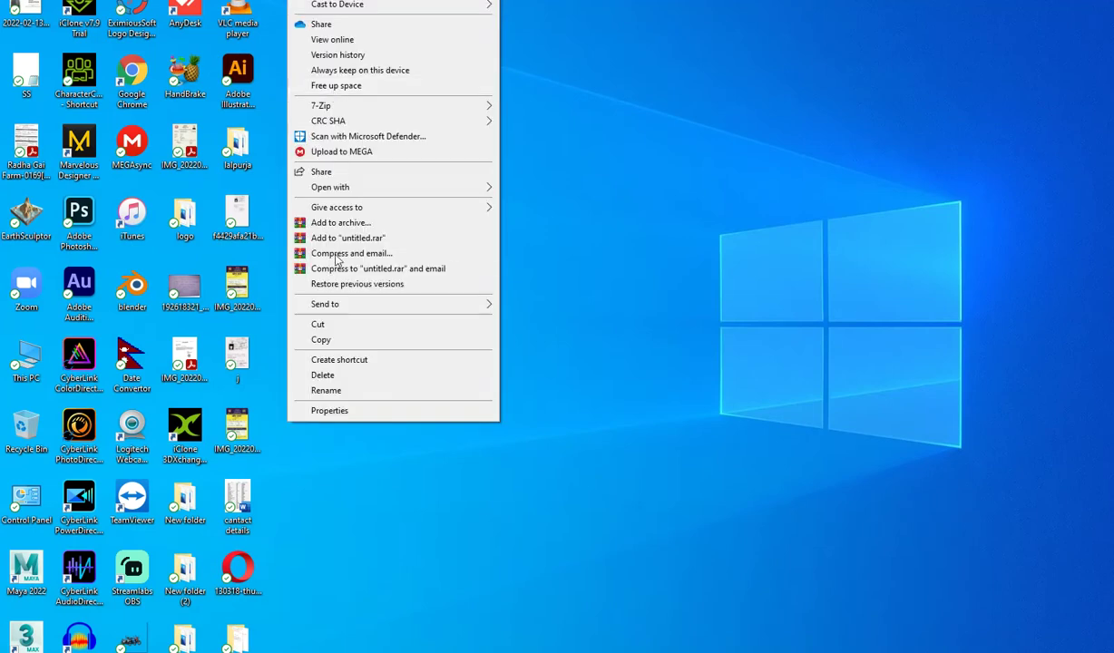
{"action": "left_click", "coordinate": [333, 343]}
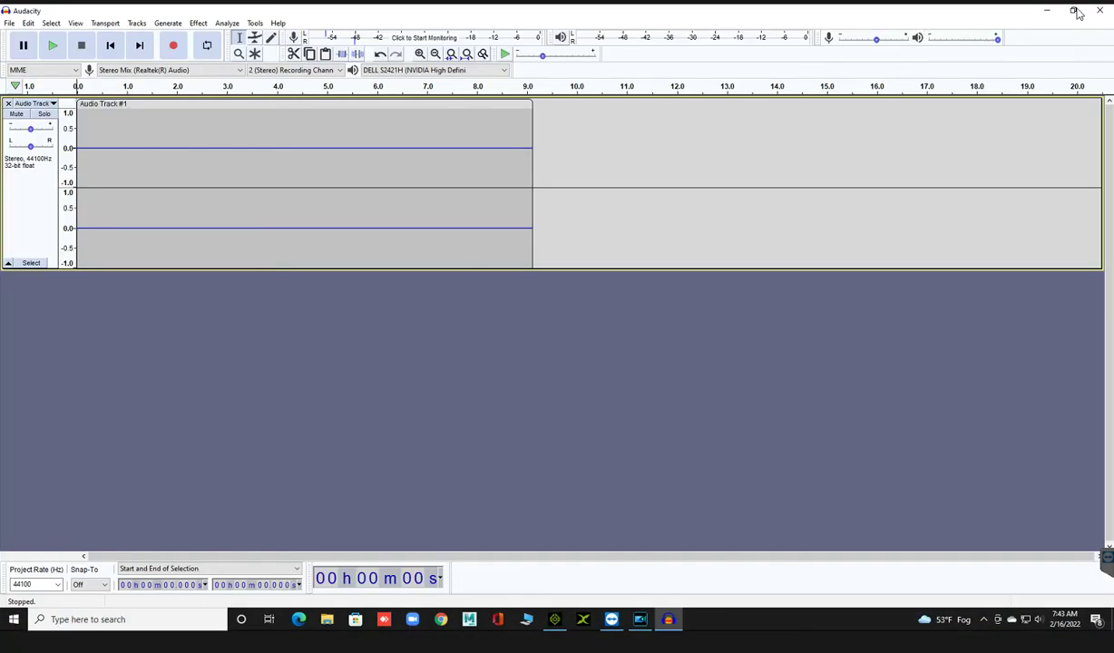
Step: Refresh the desktop to reveal the untitled MP3 and drag it toward PowerDirector
{"action": "key", "text": "super+d"}
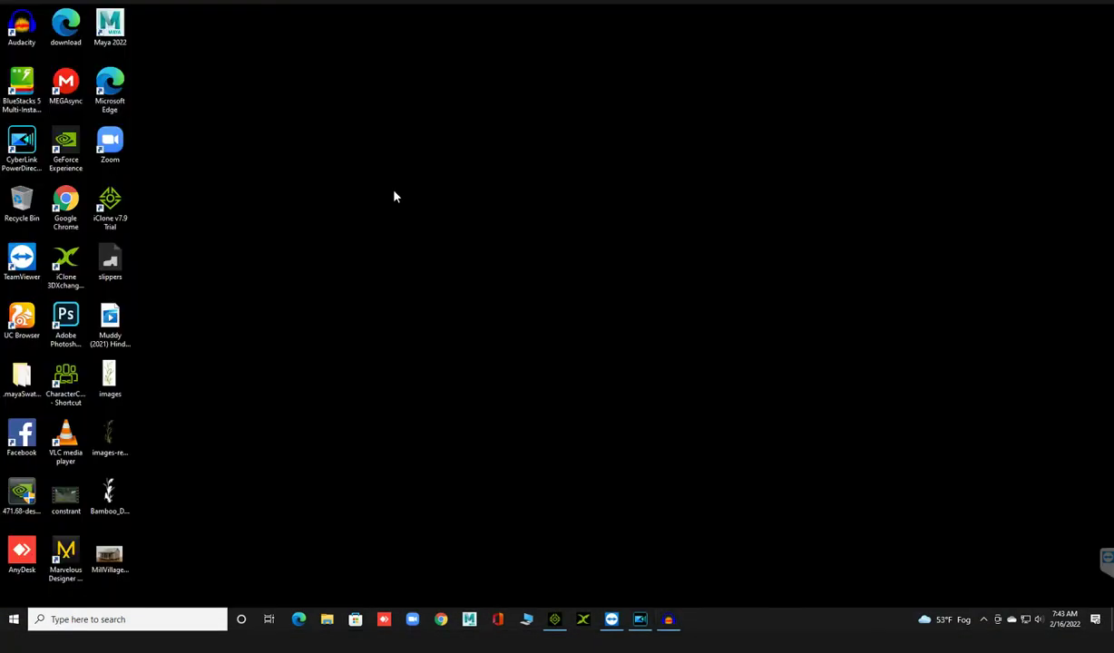
{"action": "right_click", "coordinate": [399, 204]}
{"action": "left_click", "coordinate": [424, 227]}
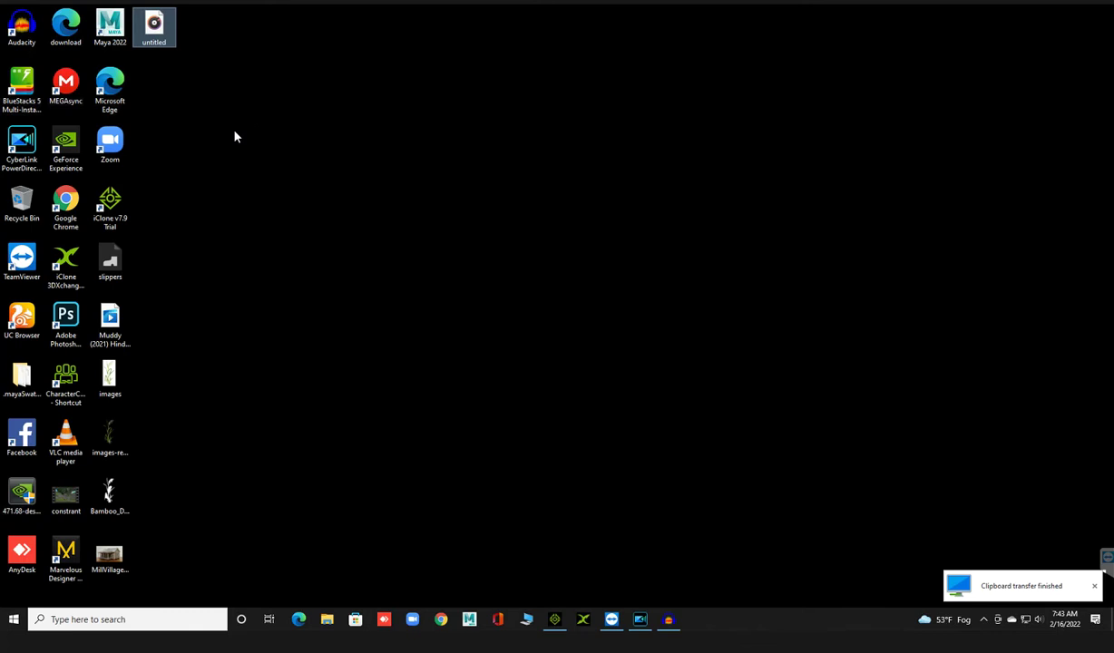
{"action": "left_click", "coordinate": [141, 55]}
{"action": "left_click_drag", "start_coordinate": [159, 46], "coordinate": [644, 628]}
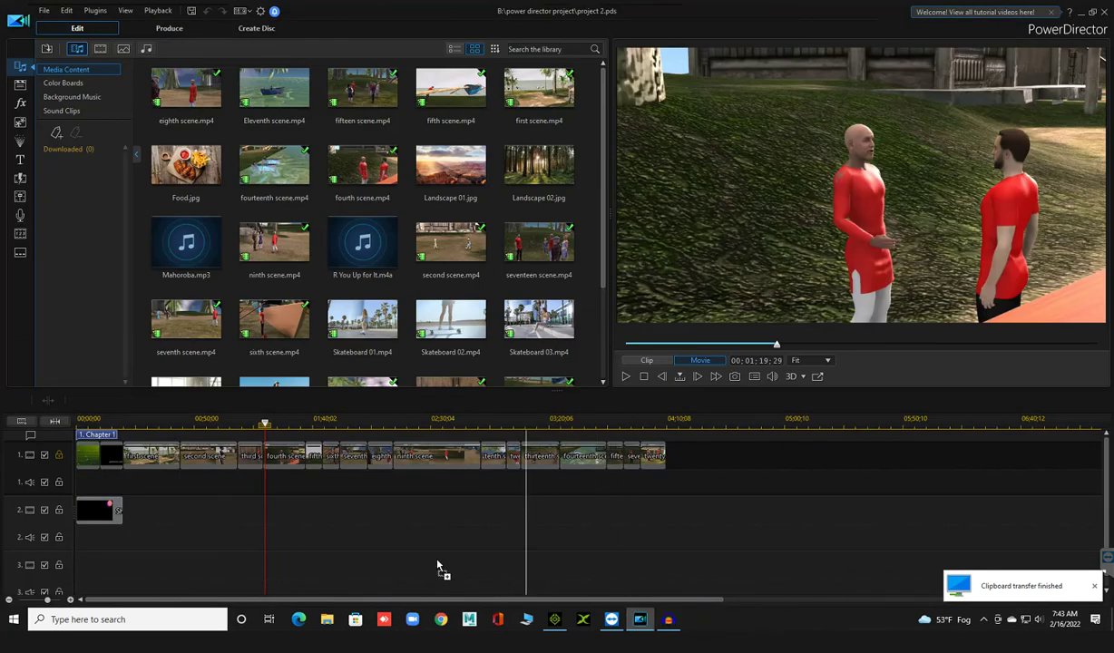
Step: Drop untitled.mp3 onto audio track 1 near 01;15;15 with its volume slightly raised
{"action": "mouse_move", "coordinate": [644, 626]}
{"action": "left_mouse_down"}
{"action": "mouse_move", "coordinate": [337, 555]}
{"action": "mouse_move", "coordinate": [154, 545]}
{"action": "left_mouse_up"}
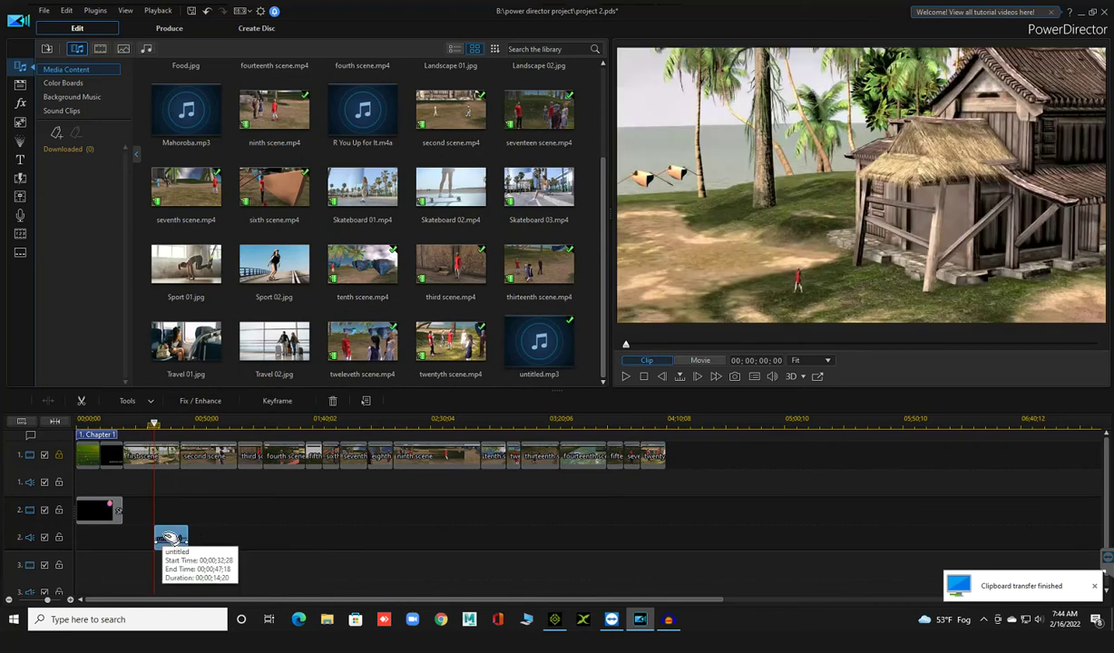
{"action": "left_click_drag", "start_coordinate": [167, 532], "coordinate": [160, 483]}
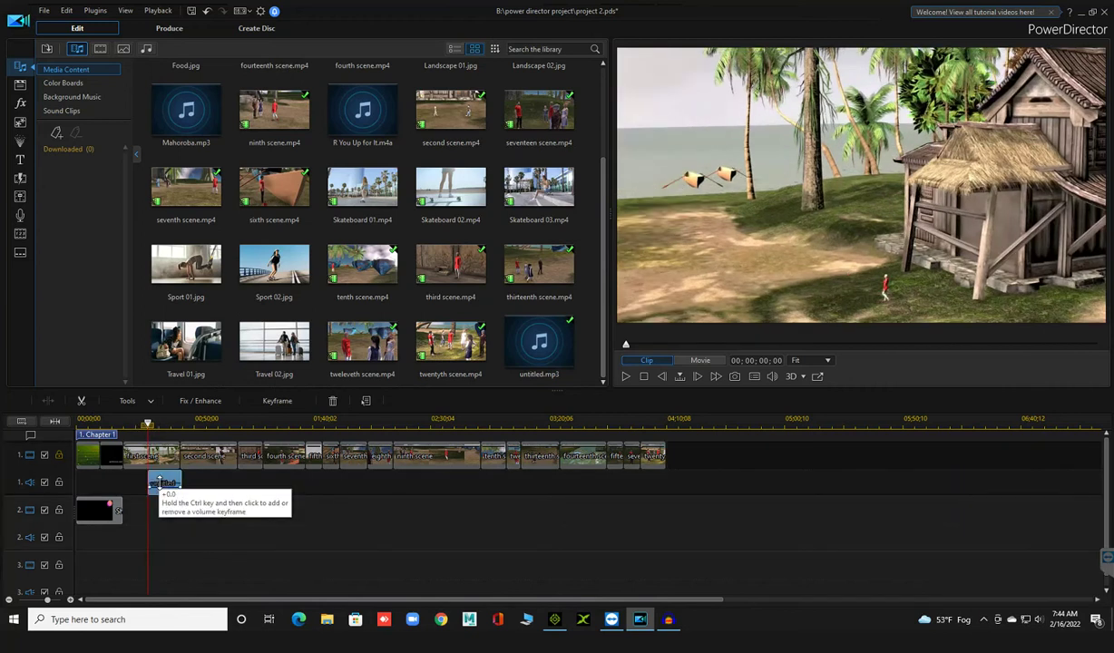
{"action": "left_click_drag", "start_coordinate": [163, 484], "coordinate": [239, 479]}
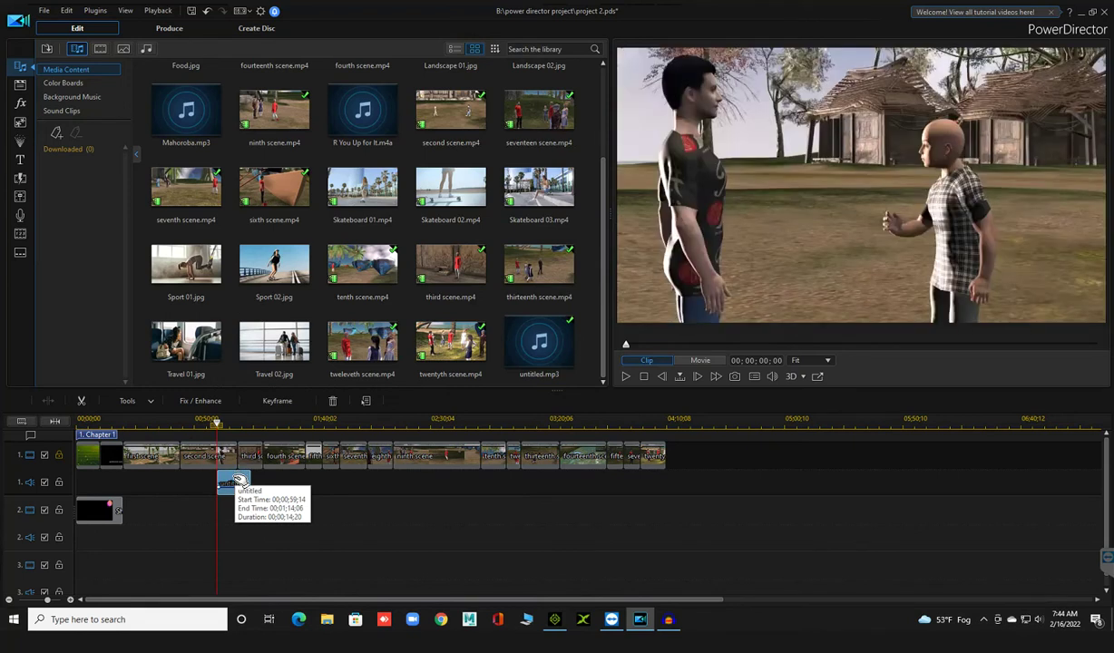
{"action": "left_click_drag", "start_coordinate": [238, 480], "coordinate": [278, 487]}
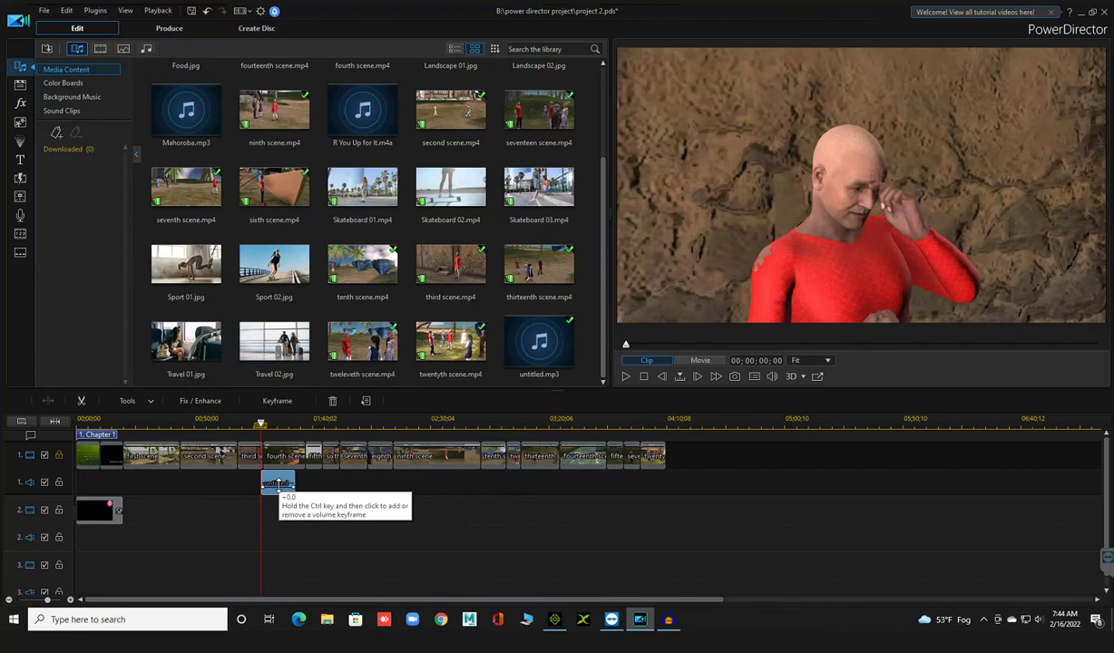
{"action": "left_click_drag", "start_coordinate": [277, 488], "coordinate": [272, 482]}
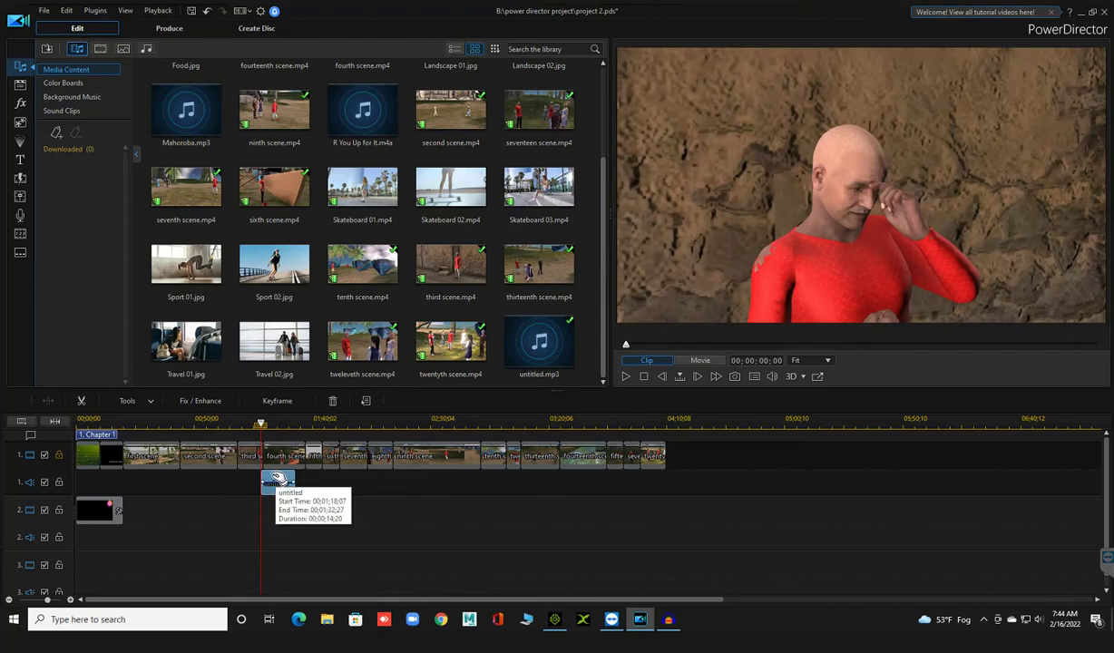
{"action": "left_click_drag", "start_coordinate": [278, 479], "coordinate": [273, 479]}
{"action": "left_click", "coordinate": [273, 481]}
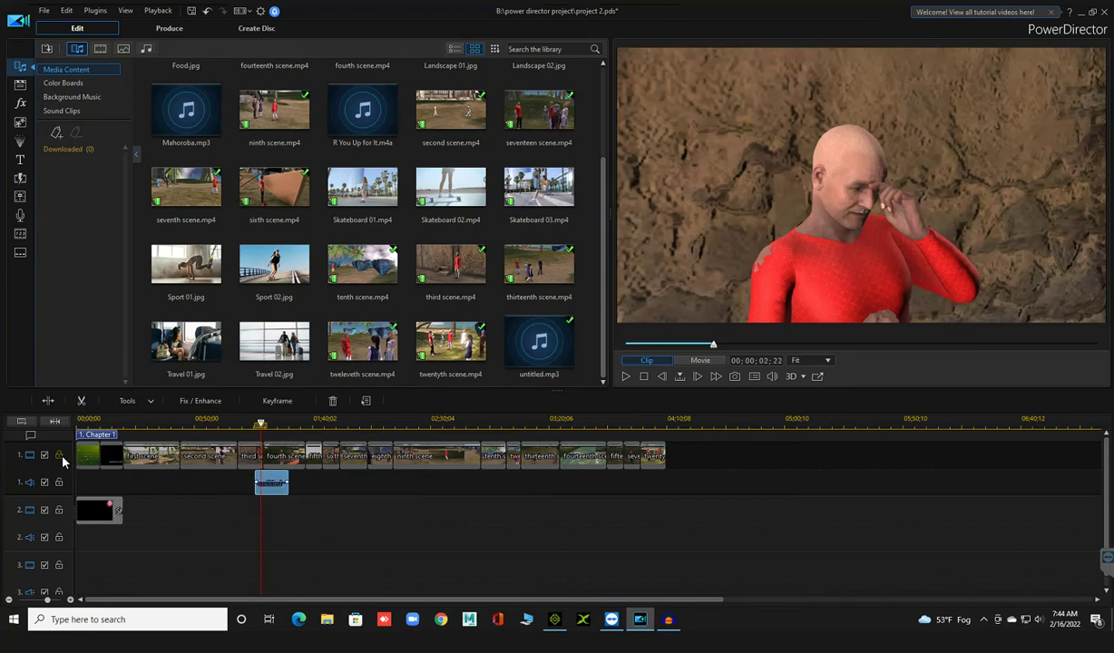
Step: Preview the movie from the narration's start to check its timing against the video
{"action": "left_click", "coordinate": [272, 455]}
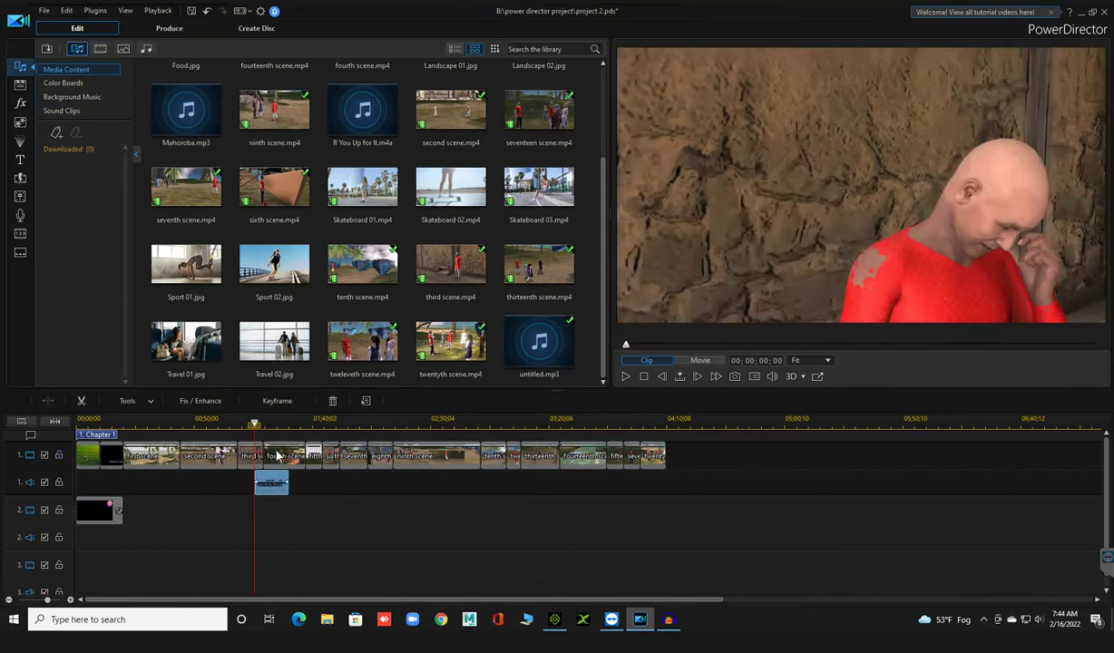
{"action": "left_click", "coordinate": [268, 490]}
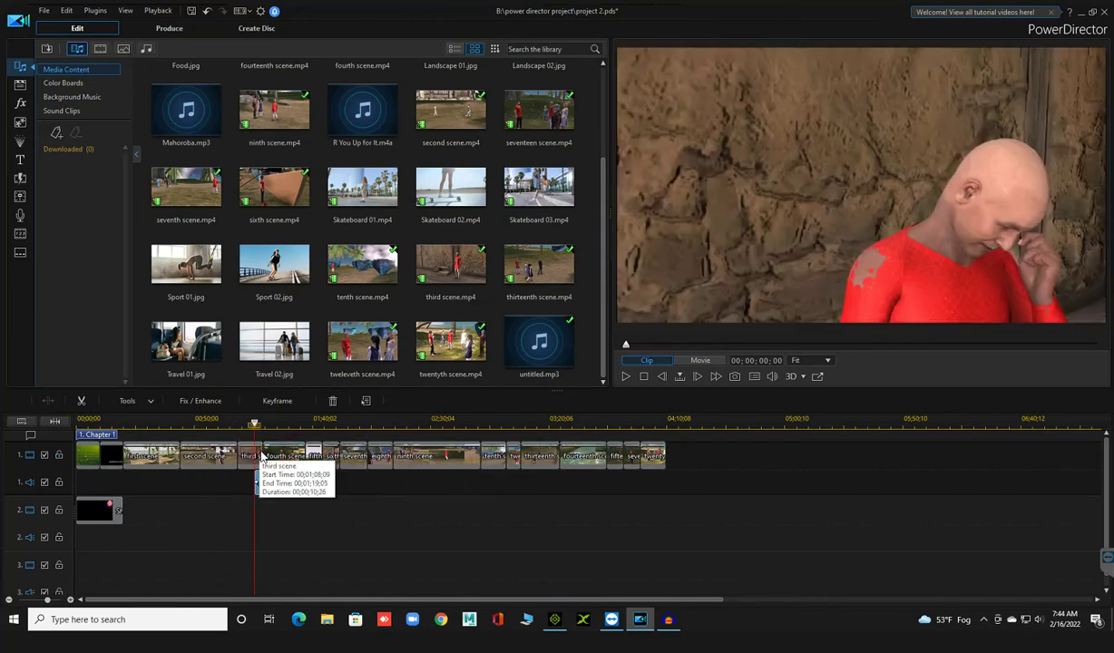
{"action": "left_click", "coordinate": [625, 378]}
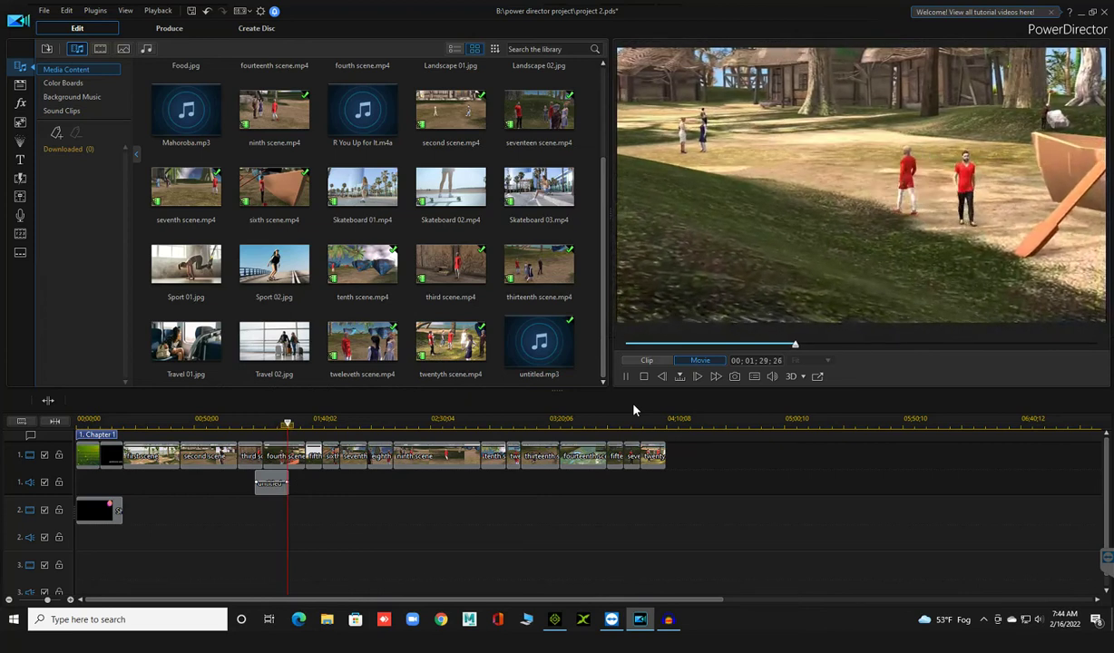
{"action": "left_click", "coordinate": [275, 481]}
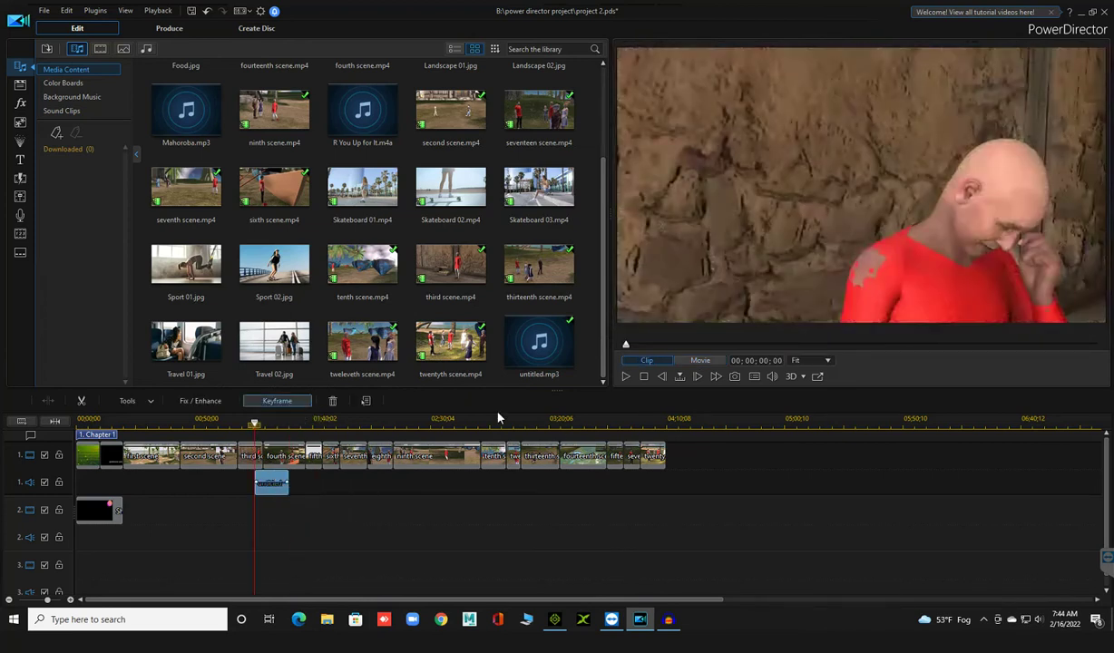
{"action": "left_click", "coordinate": [626, 378]}
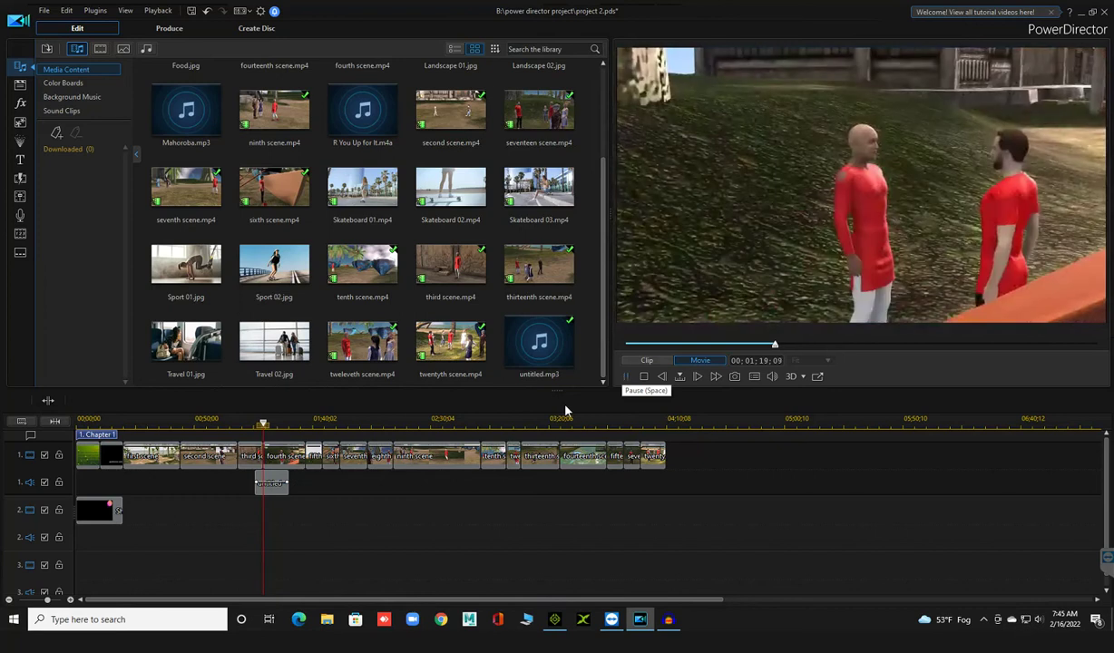
{"action": "left_click", "coordinate": [283, 482]}
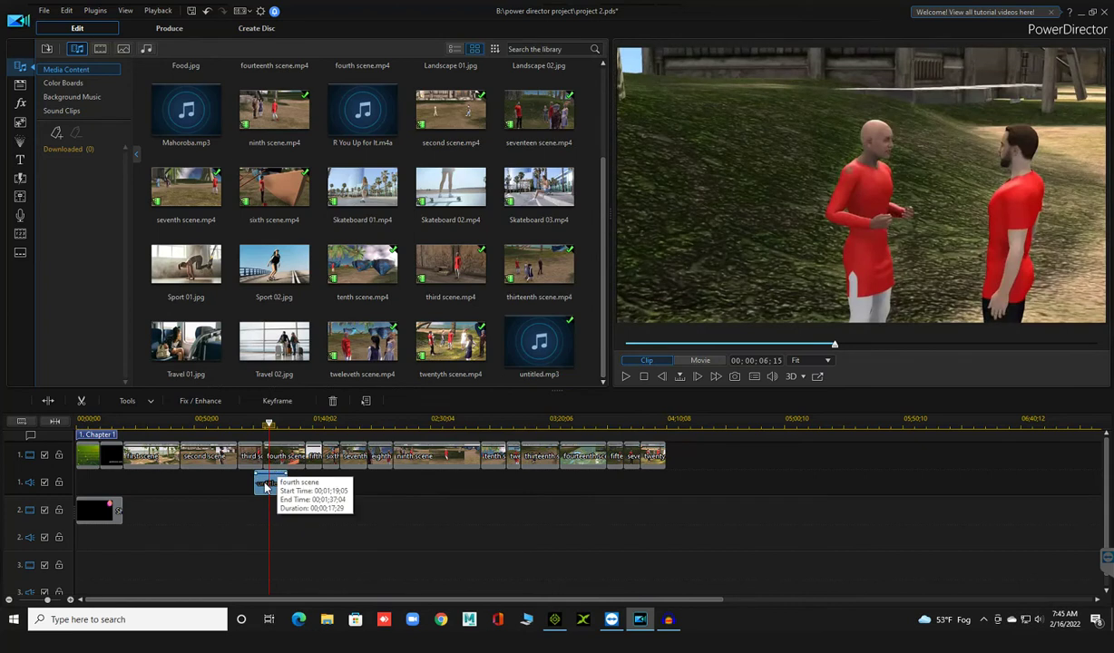
Step: Extend the narration clip's start slightly earlier and replay it to review
{"action": "left_click_drag", "start_coordinate": [243, 469], "coordinate": [242, 470]}
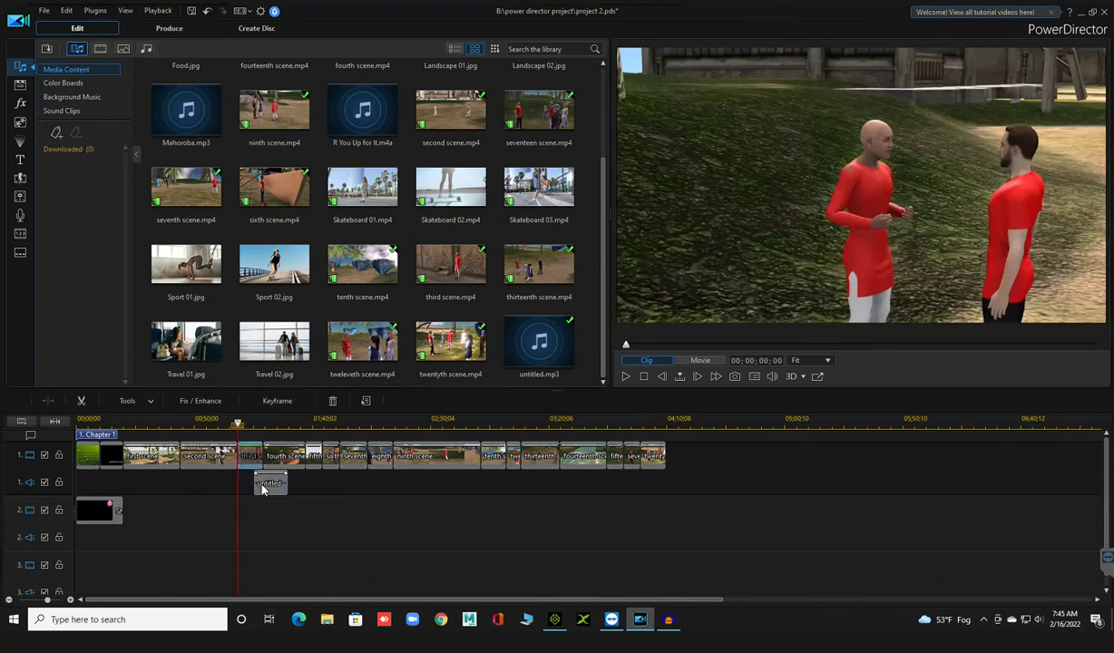
{"action": "left_click", "coordinate": [626, 377]}
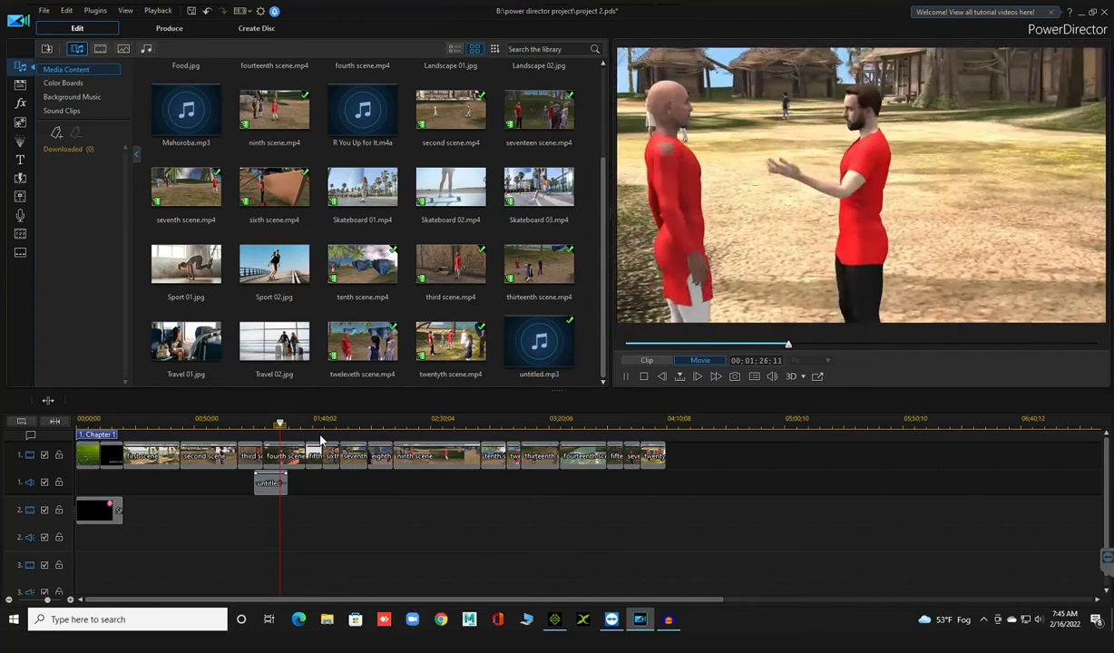
{"action": "mouse_move", "coordinate": [267, 483]}
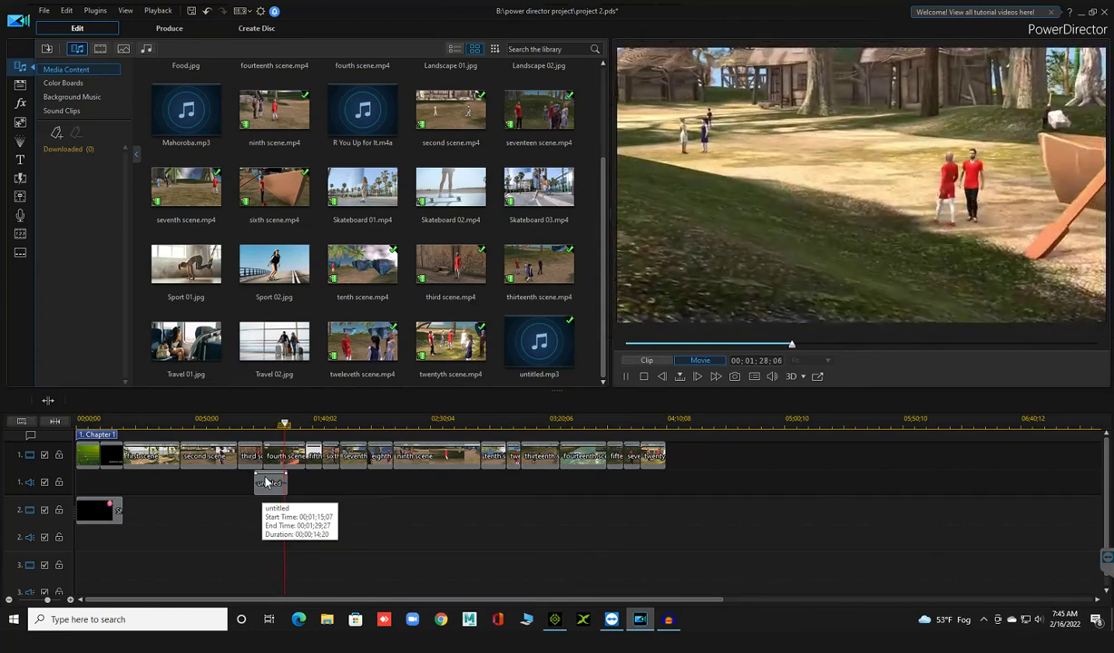
{"action": "left_click", "coordinate": [266, 482]}
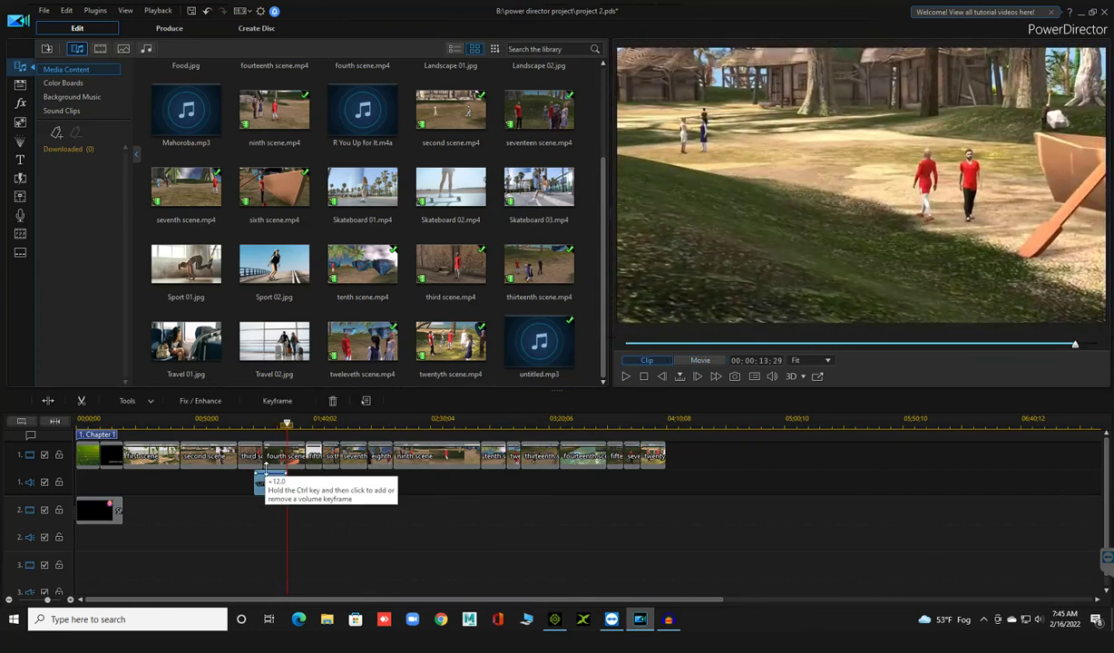
Step: Drag the narration clip's volume line up to +12.0, then reselect the clip
{"action": "left_click_drag", "start_coordinate": [265, 476], "coordinate": [266, 465]}
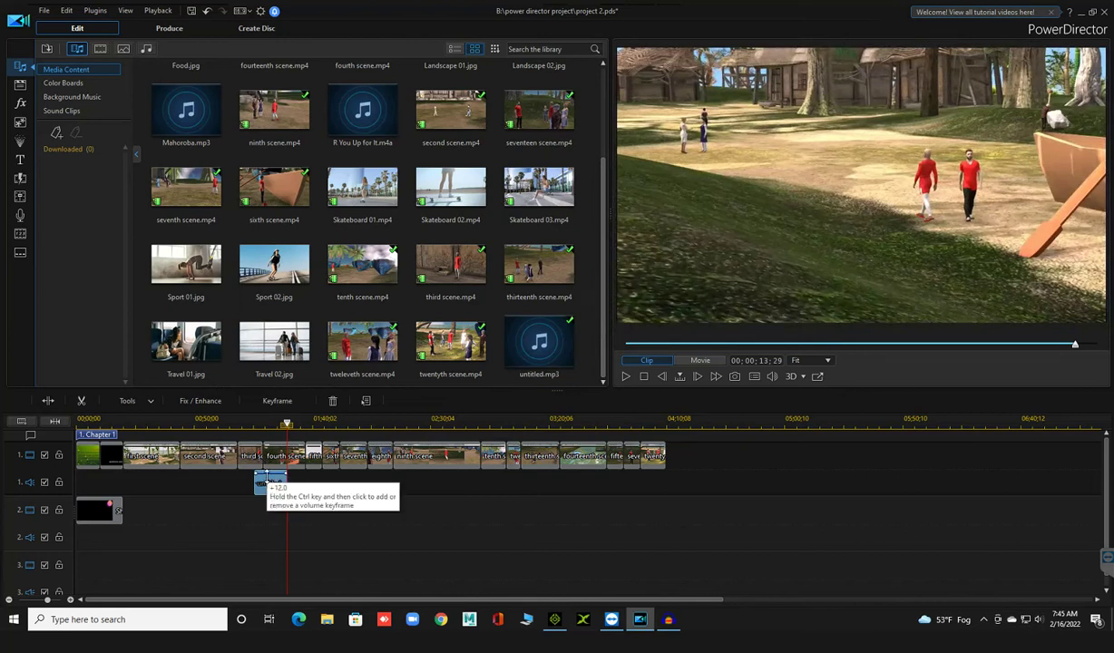
{"action": "left_click", "coordinate": [327, 489]}
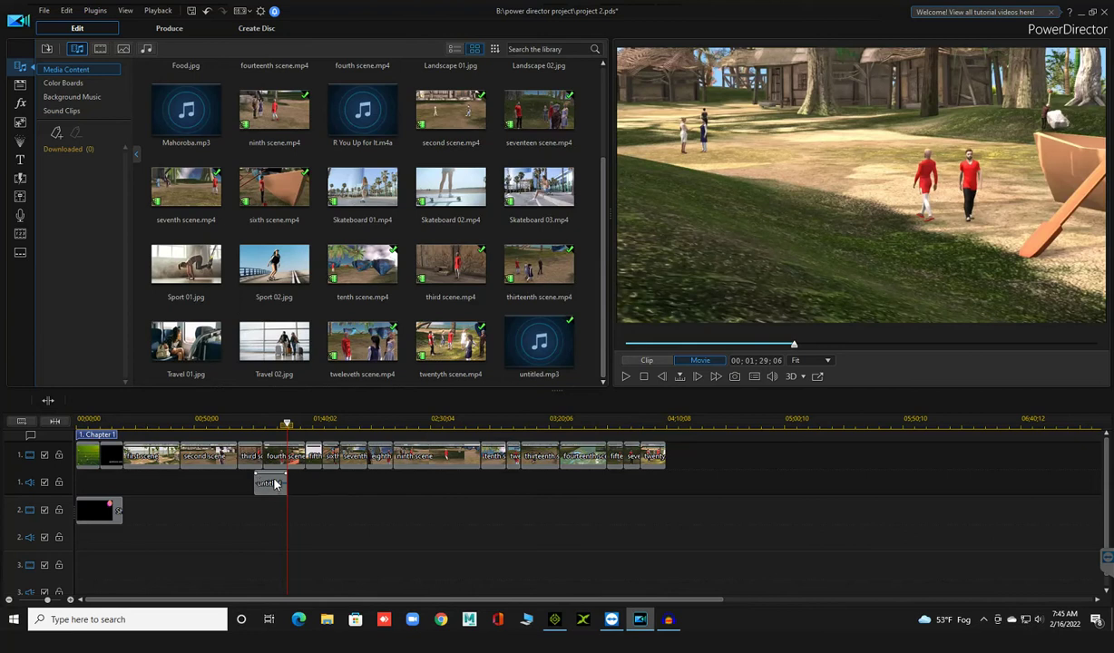
{"action": "left_click_drag", "start_coordinate": [267, 476], "coordinate": [270, 468]}
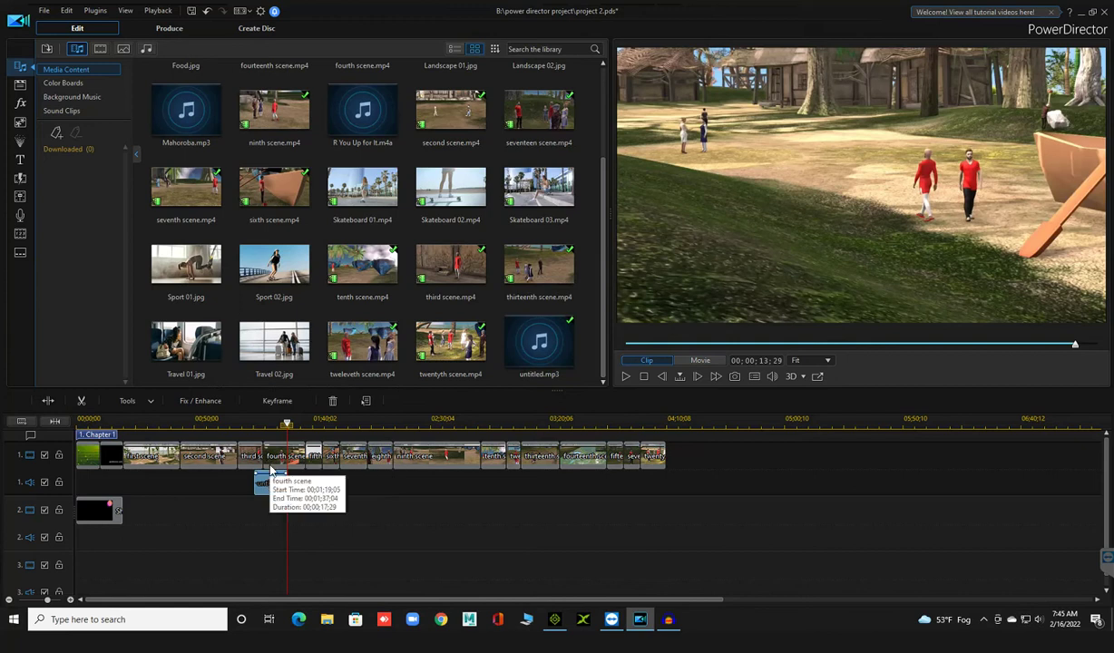
Step: Raise the Windows system volume to 100 from the taskbar sound icon
{"action": "right_click", "coordinate": [1026, 620]}
{"action": "left_click", "coordinate": [1040, 623]}
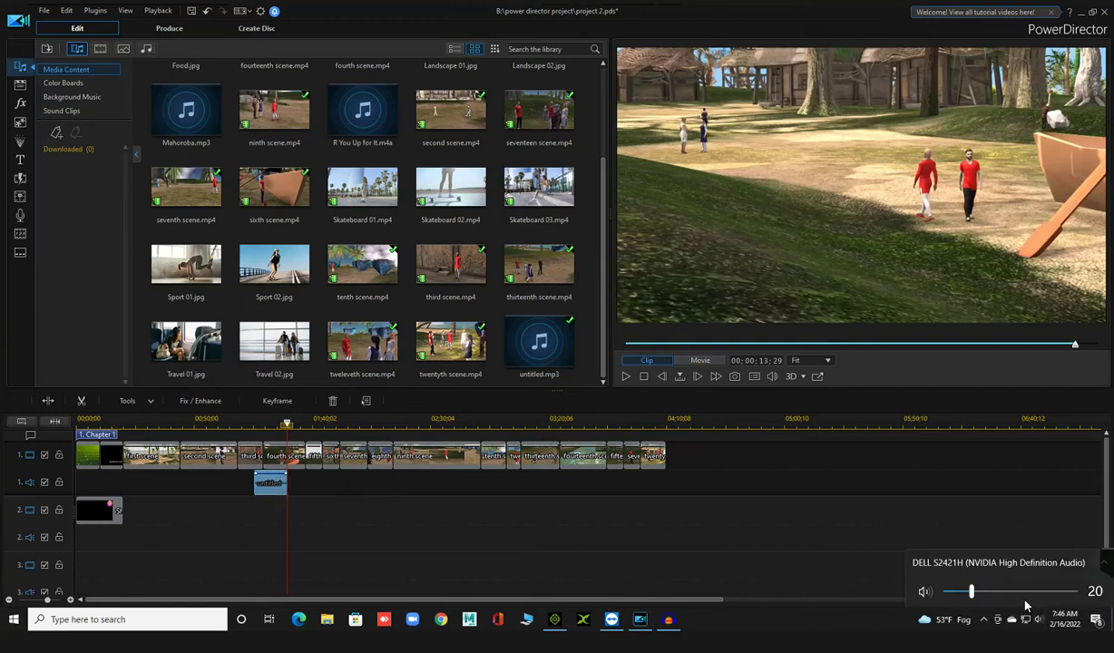
{"action": "scroll", "coordinate": [1034, 597], "scroll_direction": "up", "scroll_amount": 5}
{"action": "scroll", "coordinate": [1075, 597], "scroll_direction": "up", "scroll_amount": 1}
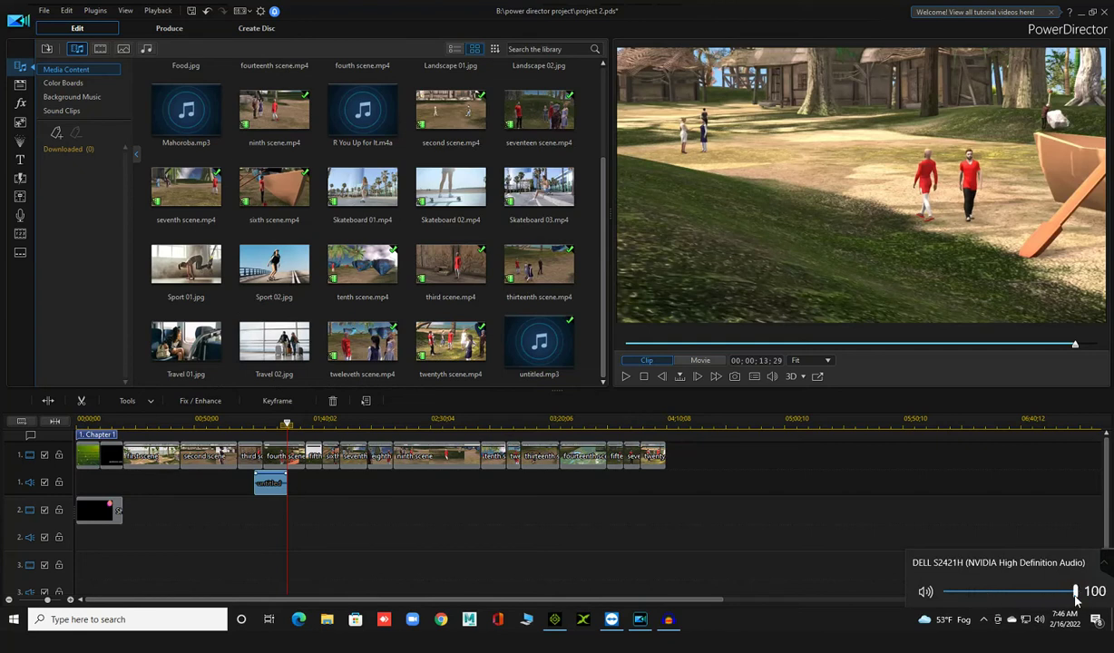
{"action": "left_click", "coordinate": [536, 563]}
Step: Play the timeline to hear the narration, then shift the clip later to 01;20;26
{"action": "left_click", "coordinate": [254, 456]}
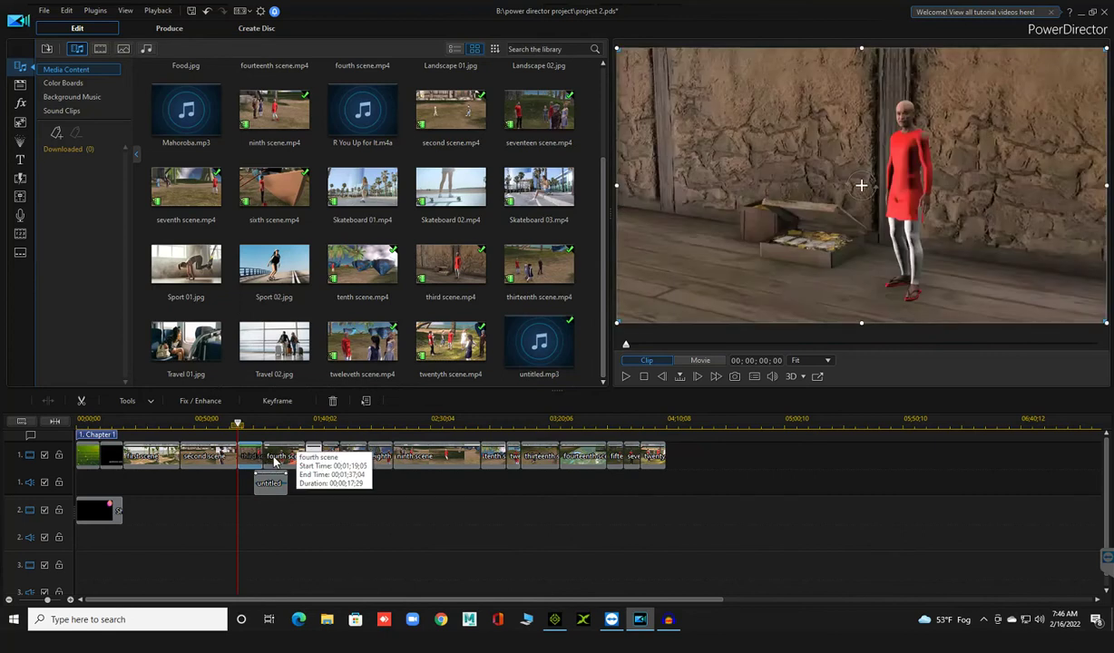
{"action": "left_click", "coordinate": [626, 377]}
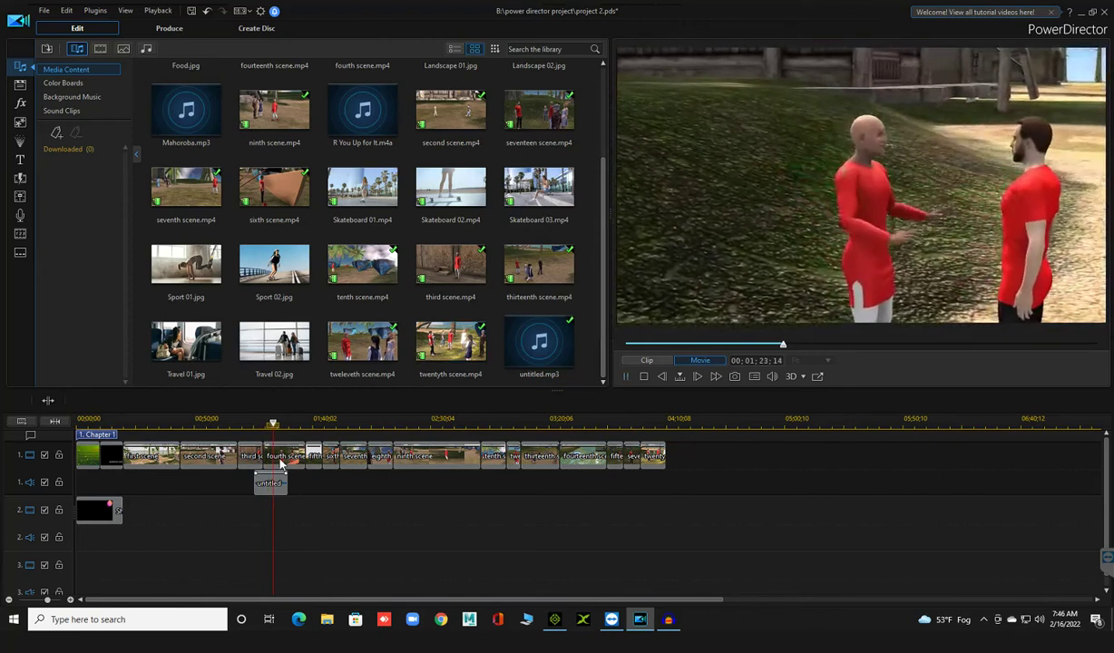
{"action": "left_click", "coordinate": [263, 482]}
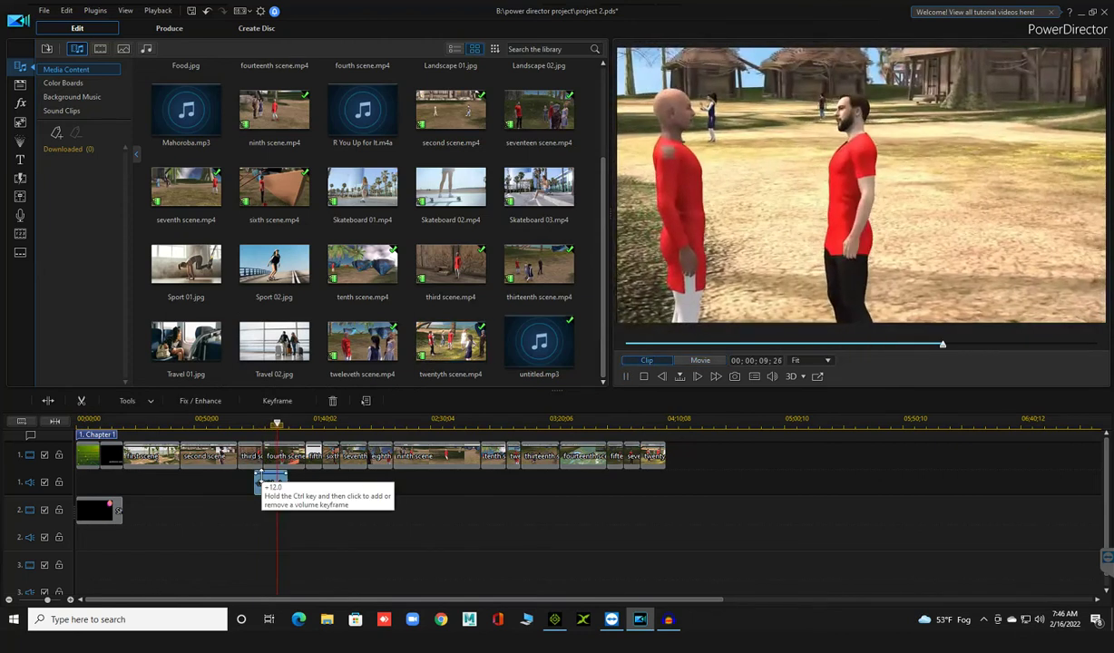
{"action": "left_click_drag", "start_coordinate": [264, 481], "coordinate": [291, 485]}
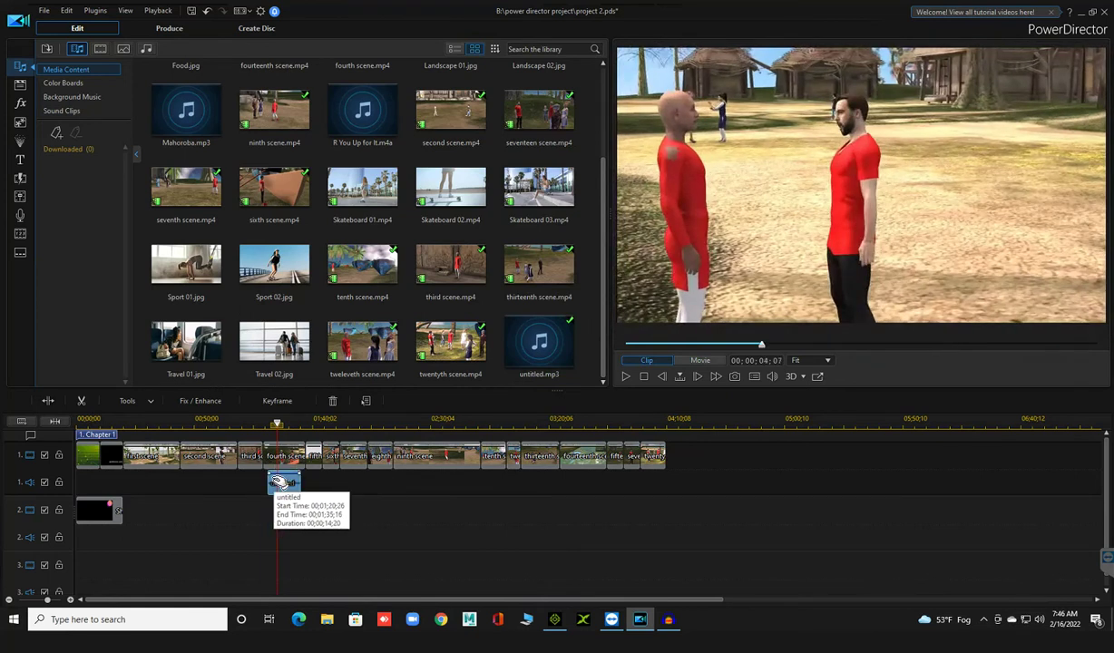
{"action": "left_click", "coordinate": [61, 458]}
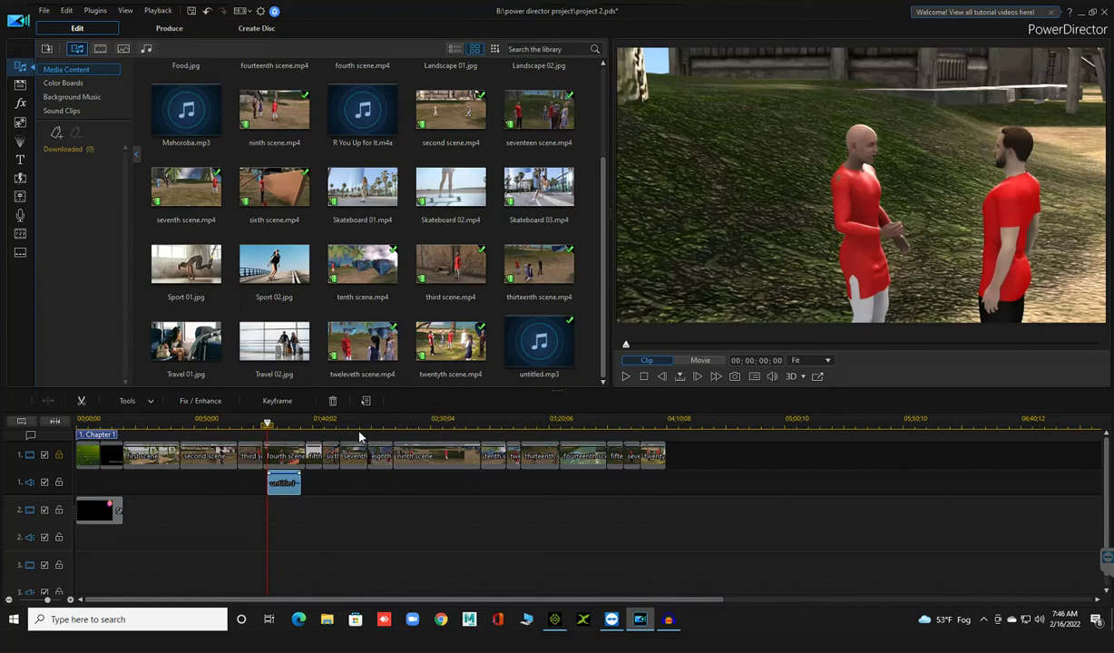
{"action": "left_click", "coordinate": [626, 377]}
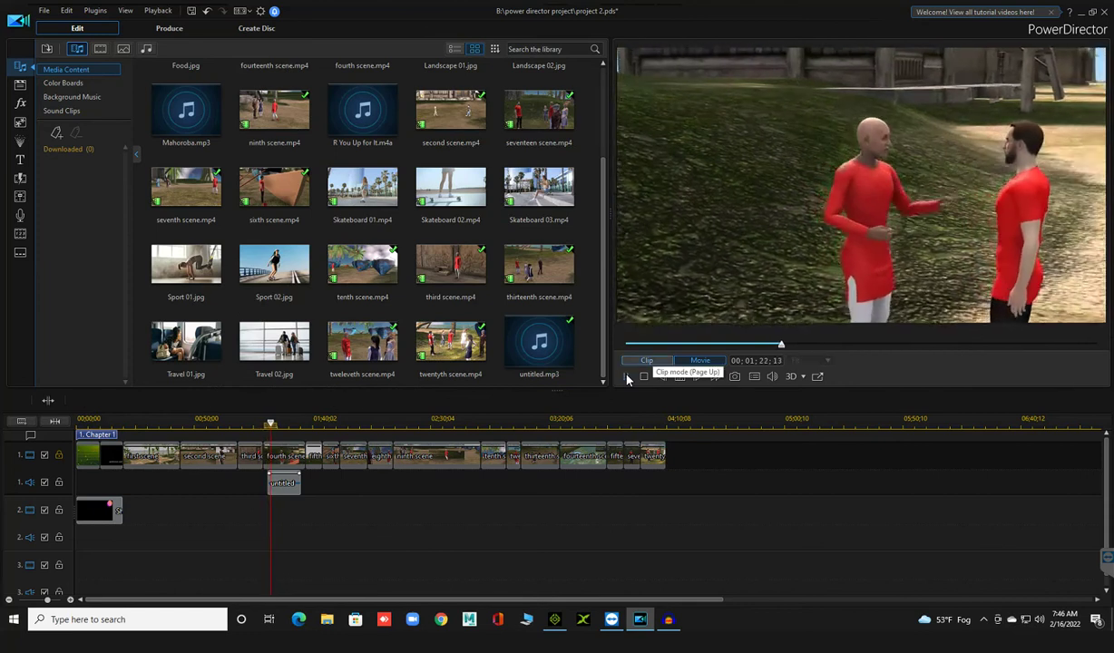
{"action": "left_click", "coordinate": [626, 377]}
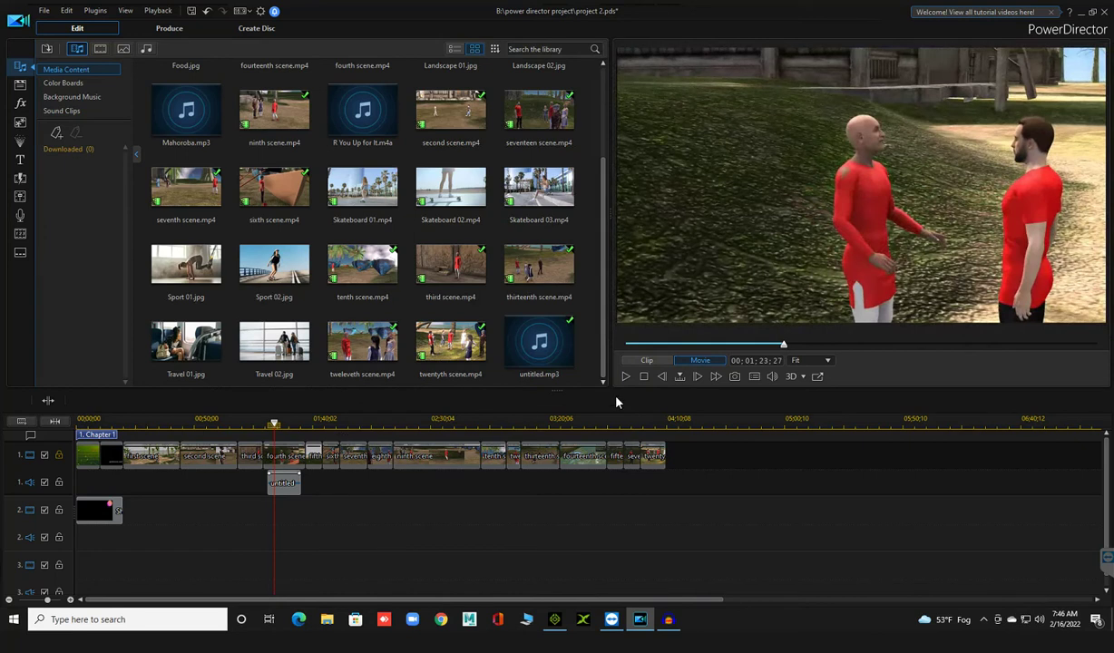
{"action": "left_click", "coordinate": [661, 377]}
{"action": "left_click", "coordinate": [661, 377]}
{"action": "left_click", "coordinate": [661, 377]}
{"action": "left_click", "coordinate": [660, 377]}
{"action": "left_click", "coordinate": [661, 377]}
{"action": "left_click", "coordinate": [660, 377]}
{"action": "left_click", "coordinate": [660, 377]}
{"action": "left_click", "coordinate": [660, 377]}
{"action": "left_click", "coordinate": [660, 377]}
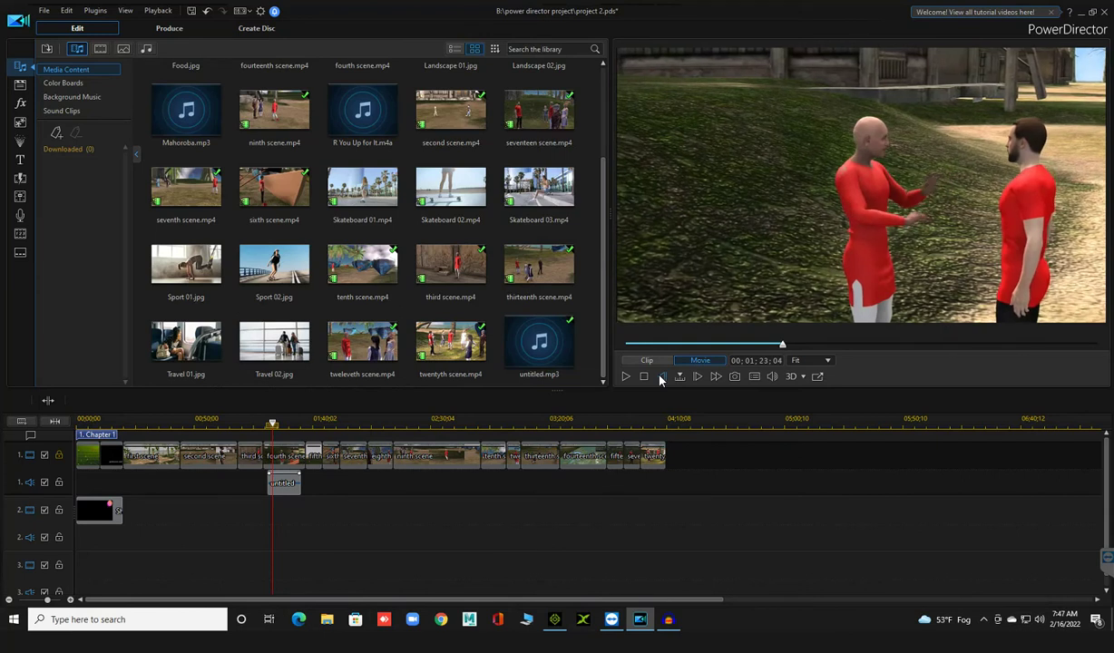
{"action": "left_click", "coordinate": [661, 377]}
{"action": "left_click", "coordinate": [661, 377]}
{"action": "left_click", "coordinate": [661, 378]}
{"action": "left_click", "coordinate": [660, 377]}
{"action": "left_click", "coordinate": [661, 377]}
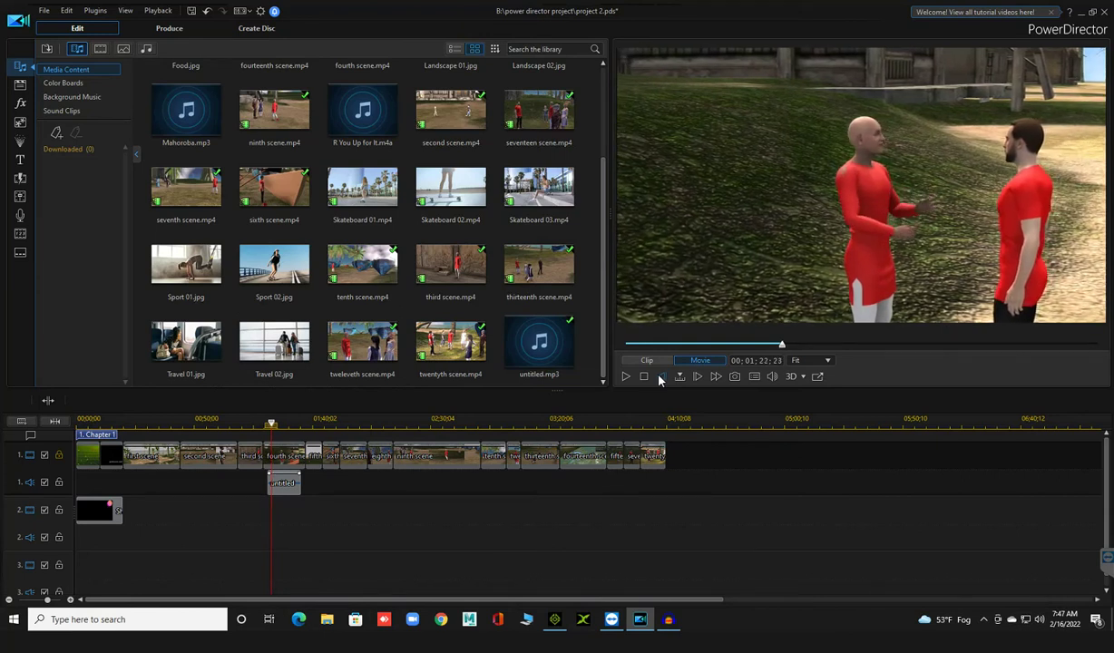
{"action": "left_click", "coordinate": [626, 380]}
{"action": "left_click", "coordinate": [627, 380]}
{"action": "left_click", "coordinate": [626, 378]}
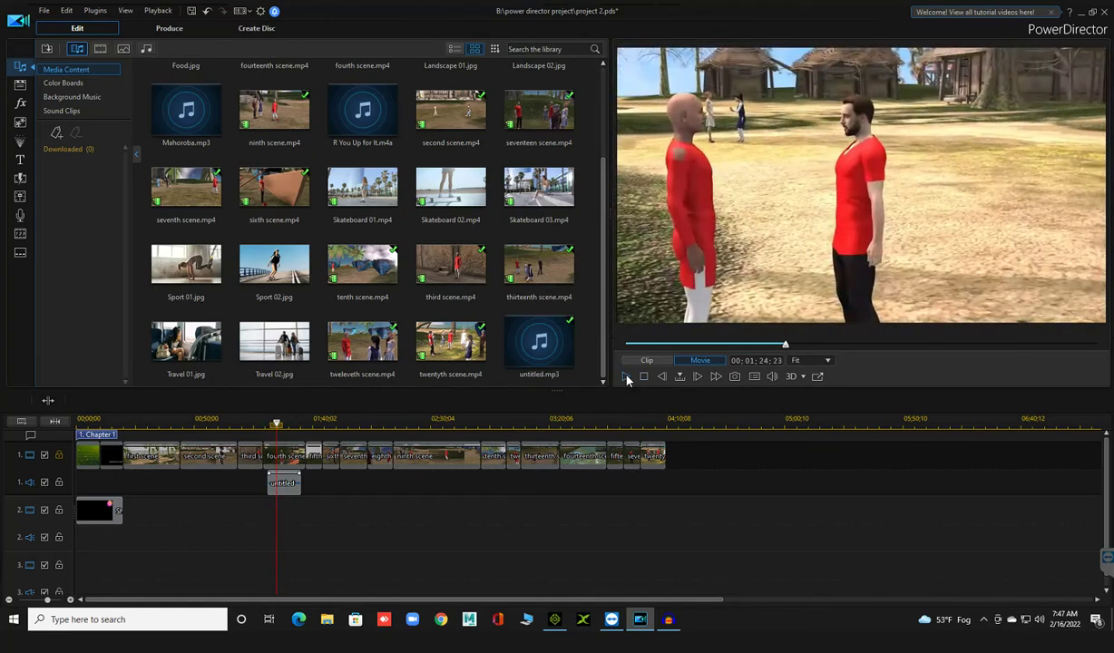
{"action": "left_click", "coordinate": [626, 378]}
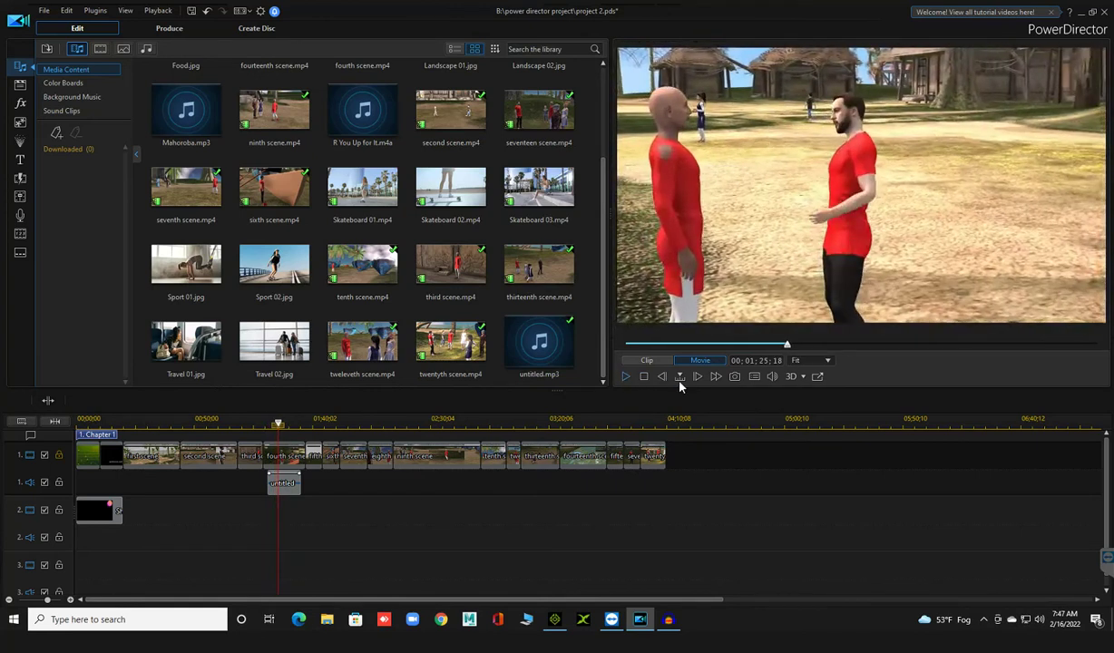
{"action": "left_click", "coordinate": [664, 377]}
{"action": "left_click", "coordinate": [664, 378]}
{"action": "left_click", "coordinate": [664, 377]}
{"action": "left_click", "coordinate": [664, 377]}
{"action": "left_click", "coordinate": [664, 377]}
{"action": "left_click", "coordinate": [664, 377]}
{"action": "left_click", "coordinate": [664, 377]}
{"action": "left_click", "coordinate": [664, 377]}
{"action": "left_click", "coordinate": [664, 378]}
{"action": "left_click", "coordinate": [664, 377]}
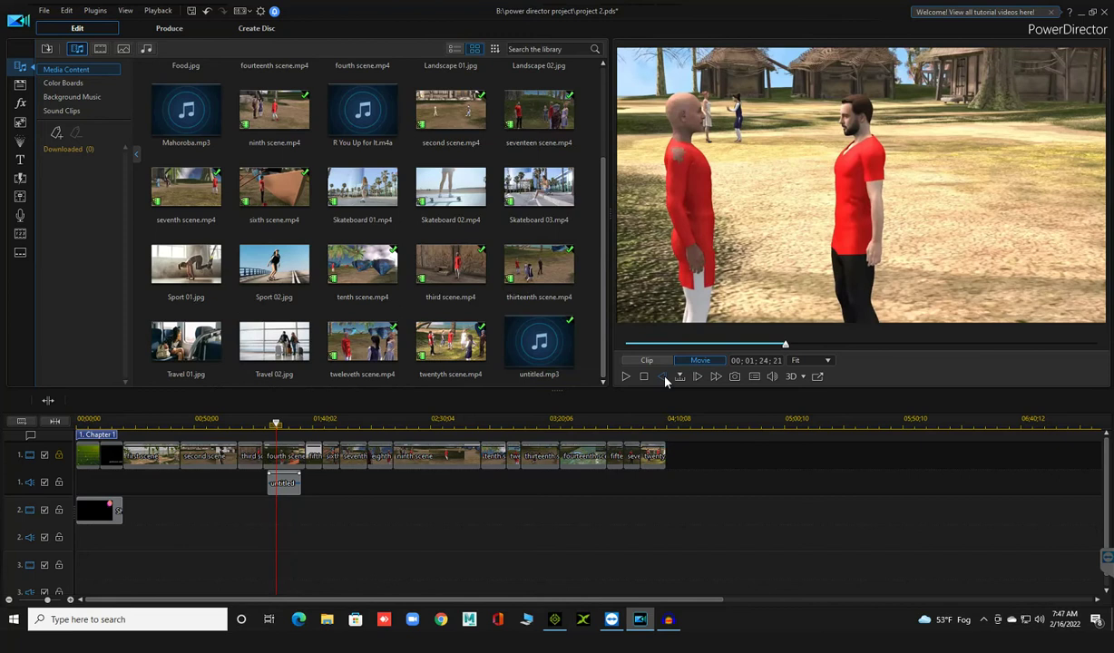
{"action": "left_click", "coordinate": [664, 378]}
{"action": "left_click", "coordinate": [664, 377]}
{"action": "left_click", "coordinate": [664, 377]}
{"action": "left_click", "coordinate": [664, 377]}
{"action": "left_click", "coordinate": [664, 378]}
{"action": "left_click", "coordinate": [664, 377]}
{"action": "left_click", "coordinate": [664, 377]}
{"action": "left_click", "coordinate": [664, 379]}
{"action": "left_click", "coordinate": [665, 379]}
{"action": "left_click", "coordinate": [664, 379]}
{"action": "left_click", "coordinate": [664, 379]}
{"action": "left_click", "coordinate": [664, 379]}
{"action": "left_click", "coordinate": [664, 379]}
{"action": "left_click", "coordinate": [665, 379]}
{"action": "left_click", "coordinate": [664, 379]}
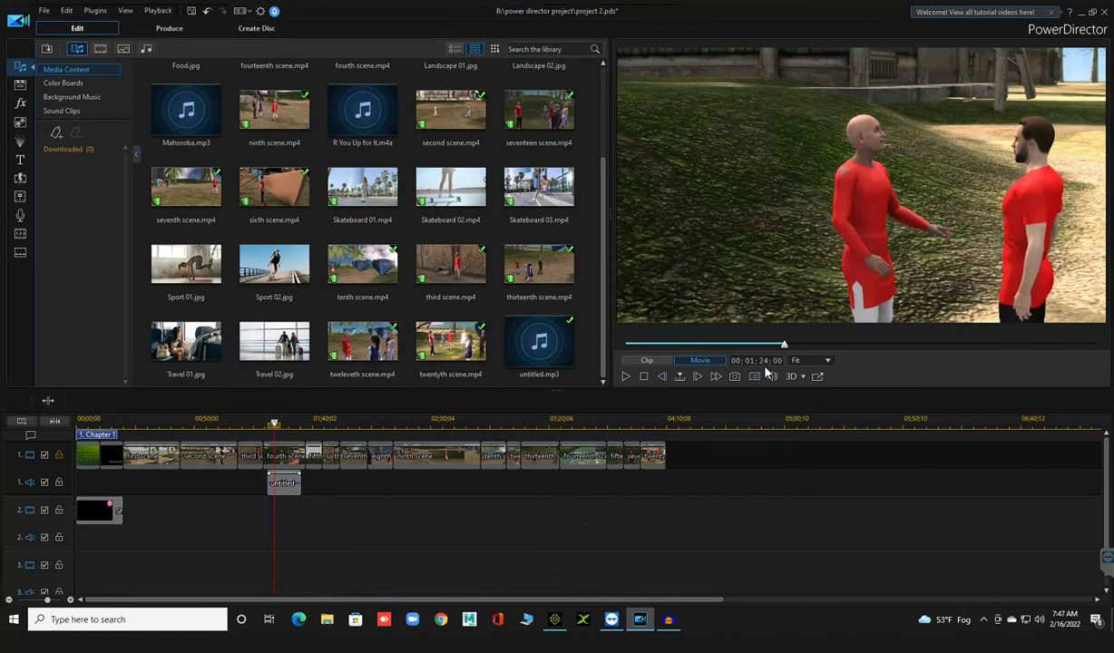
{"action": "left_click", "coordinate": [627, 378]}
{"action": "left_click", "coordinate": [626, 379]}
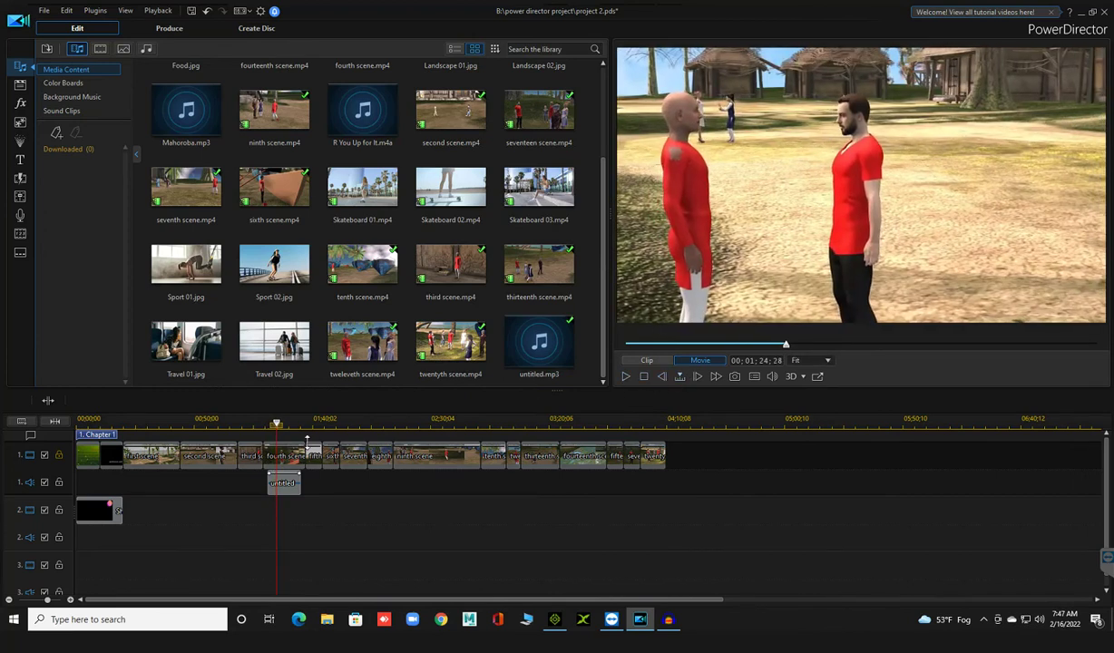
{"action": "left_click", "coordinate": [277, 425]}
{"action": "left_click_drag", "start_coordinate": [276, 425], "coordinate": [274, 426]}
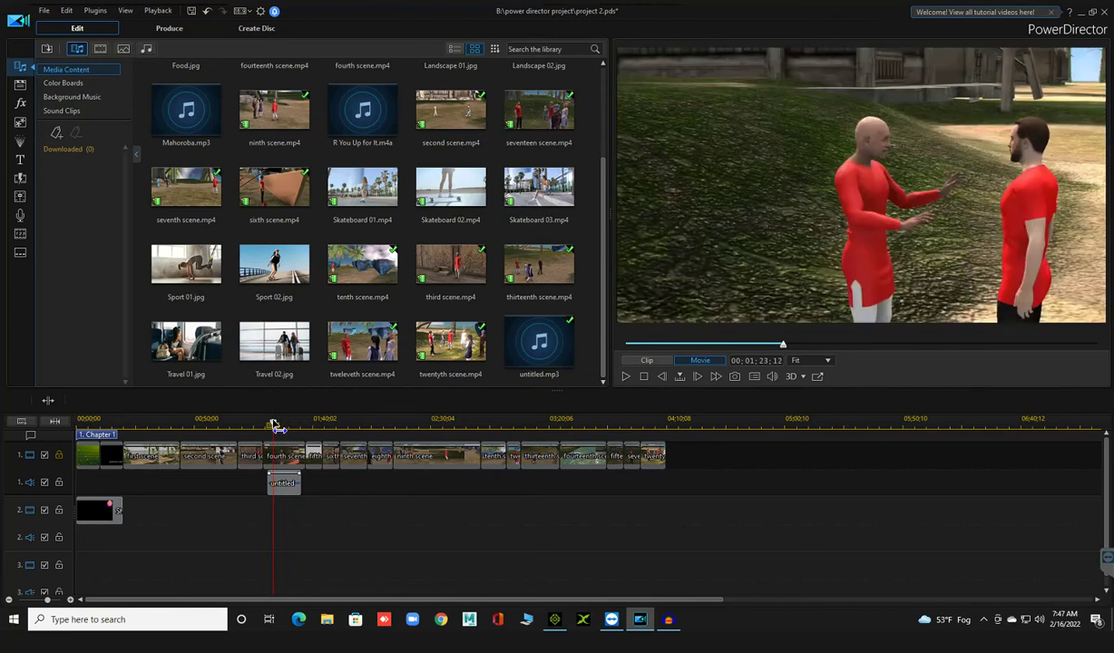
{"action": "left_click", "coordinate": [628, 380]}
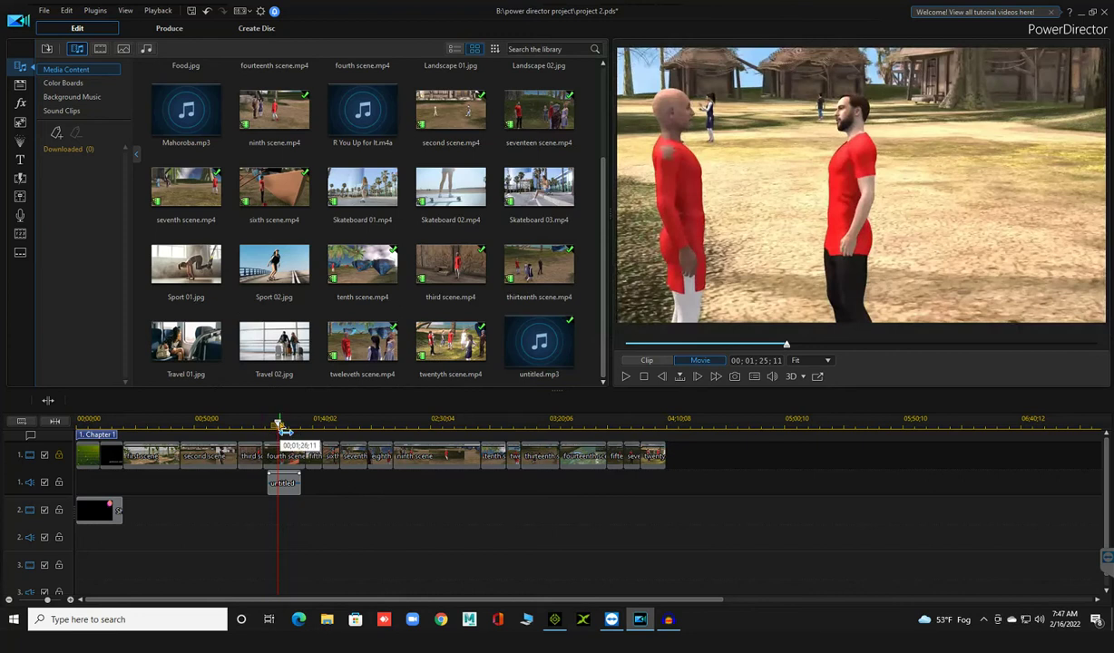
{"action": "left_click_drag", "start_coordinate": [280, 424], "coordinate": [265, 423]}
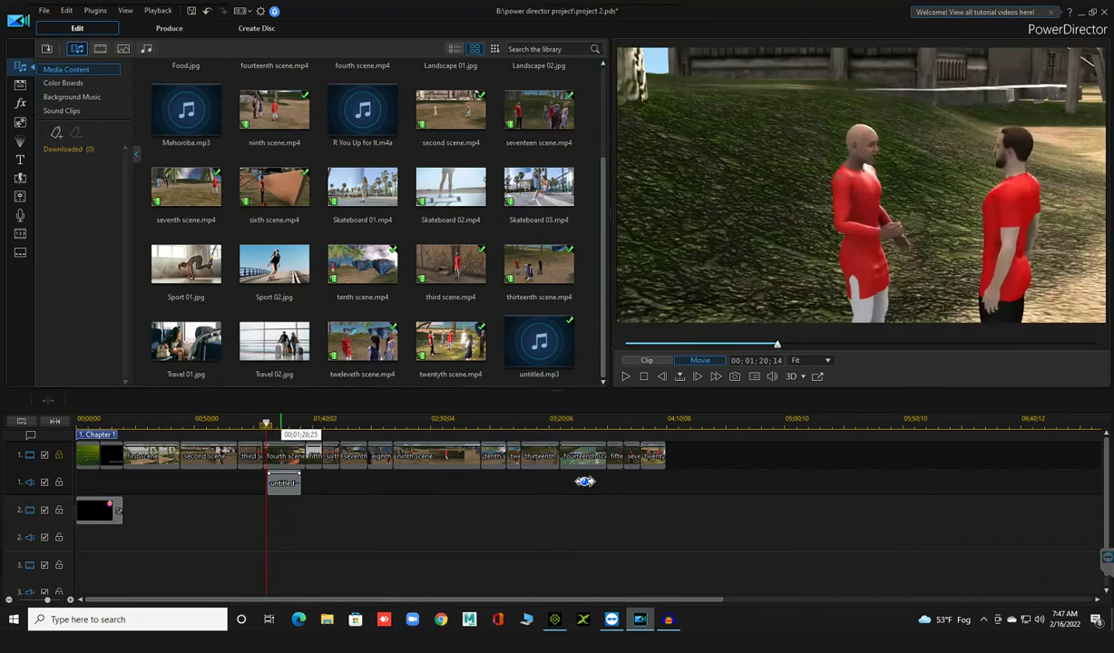
{"action": "left_click", "coordinate": [626, 376]}
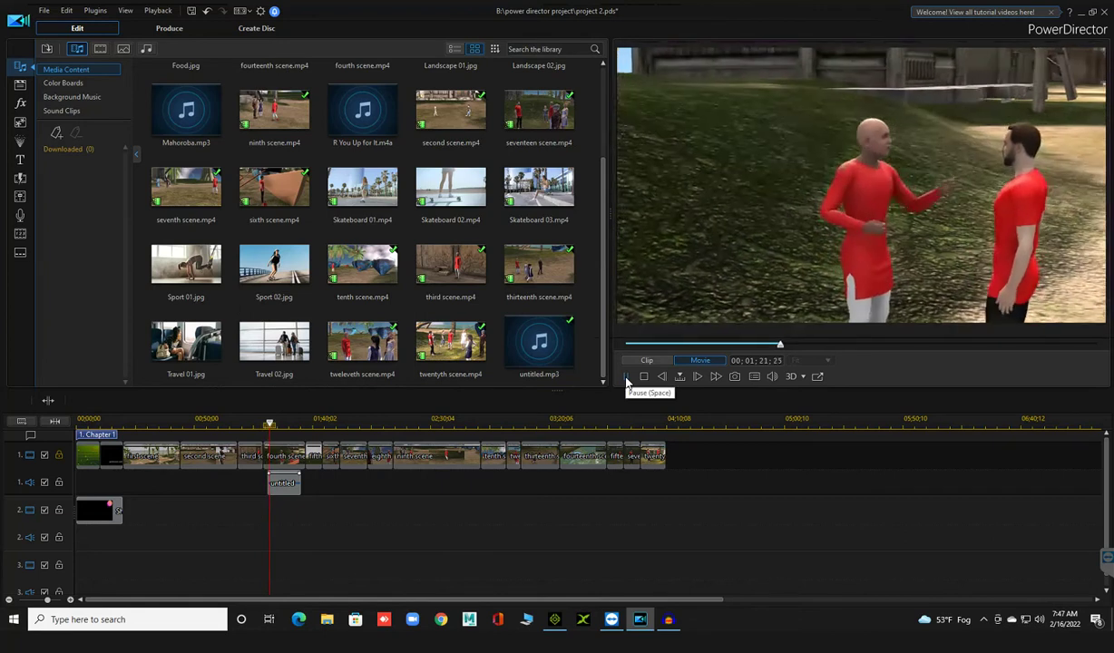
{"action": "left_click", "coordinate": [626, 376]}
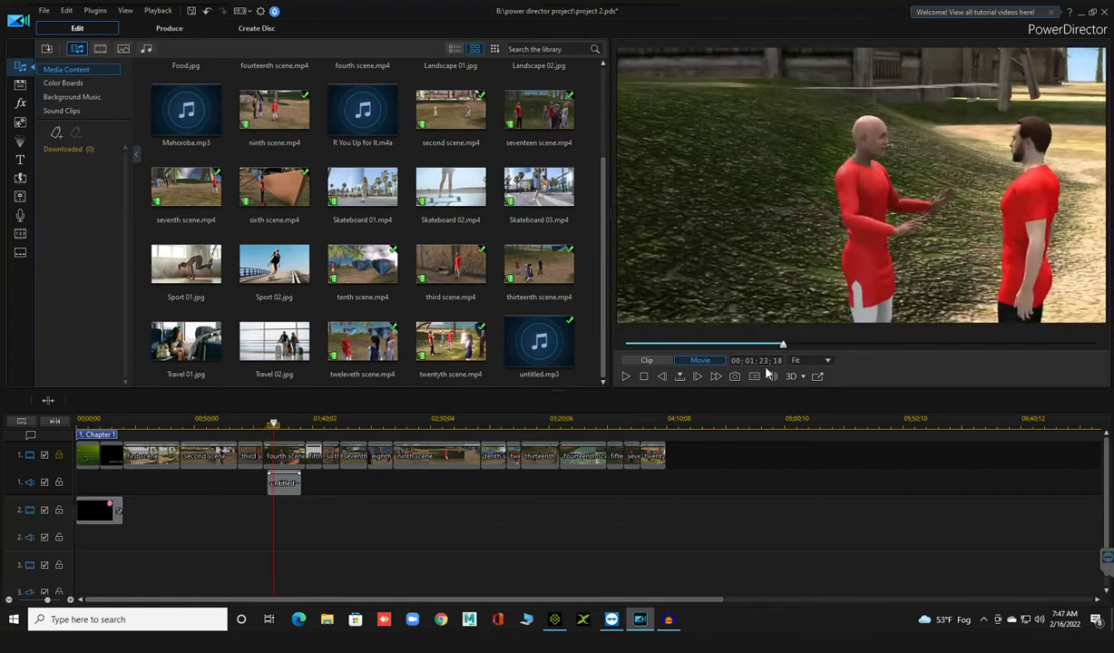
{"action": "left_click", "coordinate": [662, 378]}
{"action": "left_click", "coordinate": [662, 378]}
{"action": "left_click", "coordinate": [661, 378]}
{"action": "left_click", "coordinate": [662, 377]}
{"action": "left_click", "coordinate": [662, 377]}
{"action": "left_click", "coordinate": [662, 378]}
{"action": "left_click", "coordinate": [661, 378]}
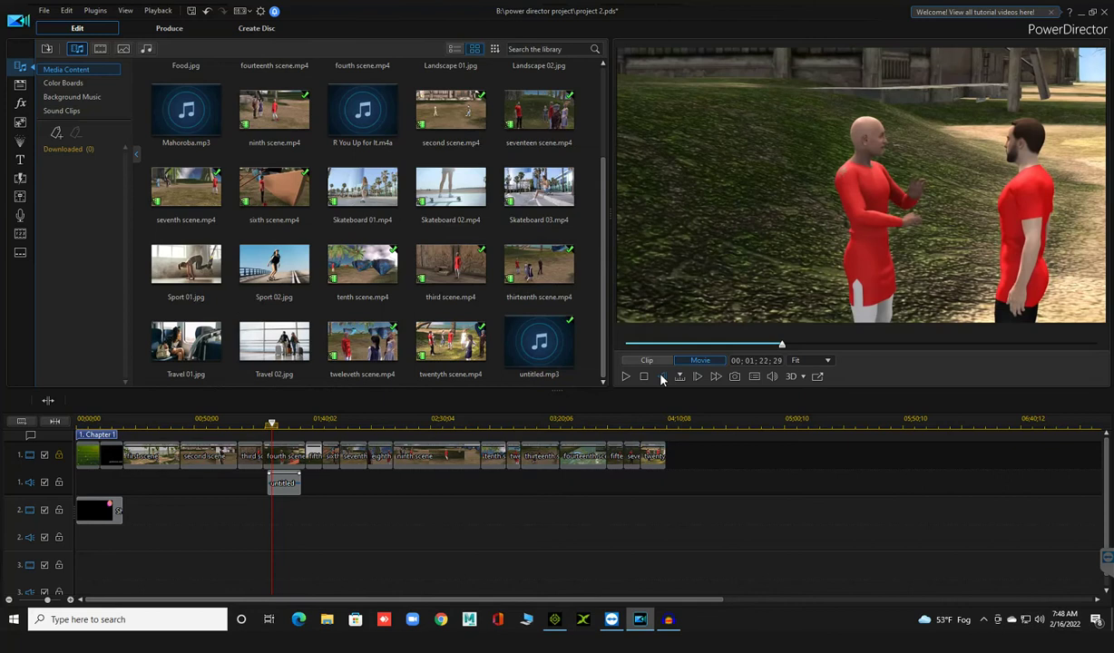
{"action": "left_click", "coordinate": [662, 378]}
{"action": "left_click", "coordinate": [661, 377]}
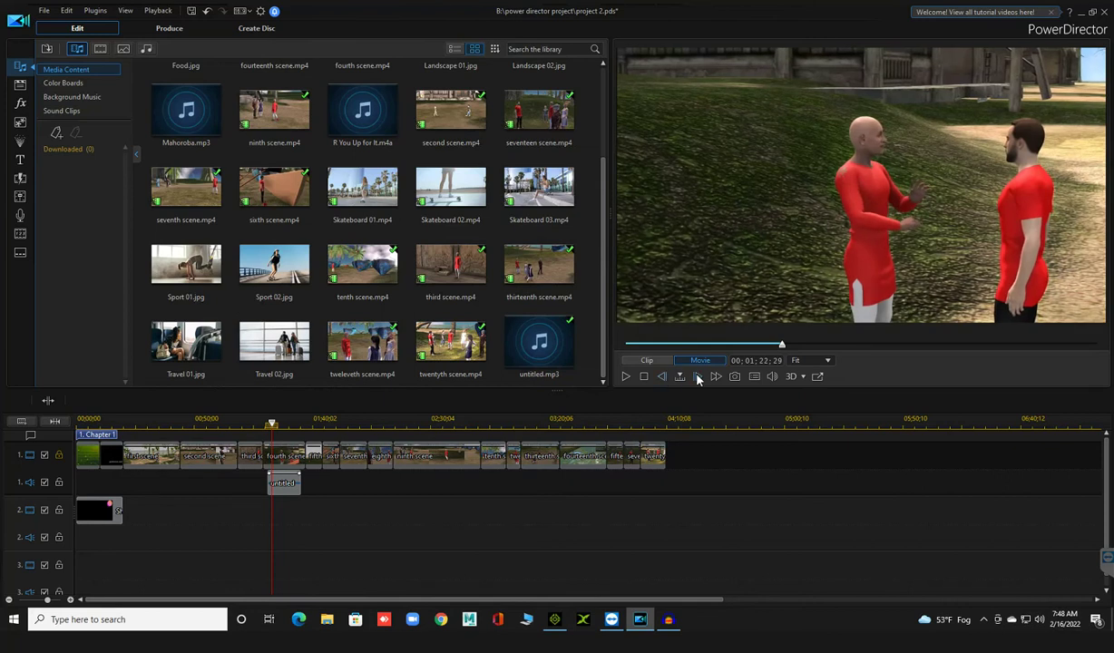
{"action": "left_click", "coordinate": [698, 378]}
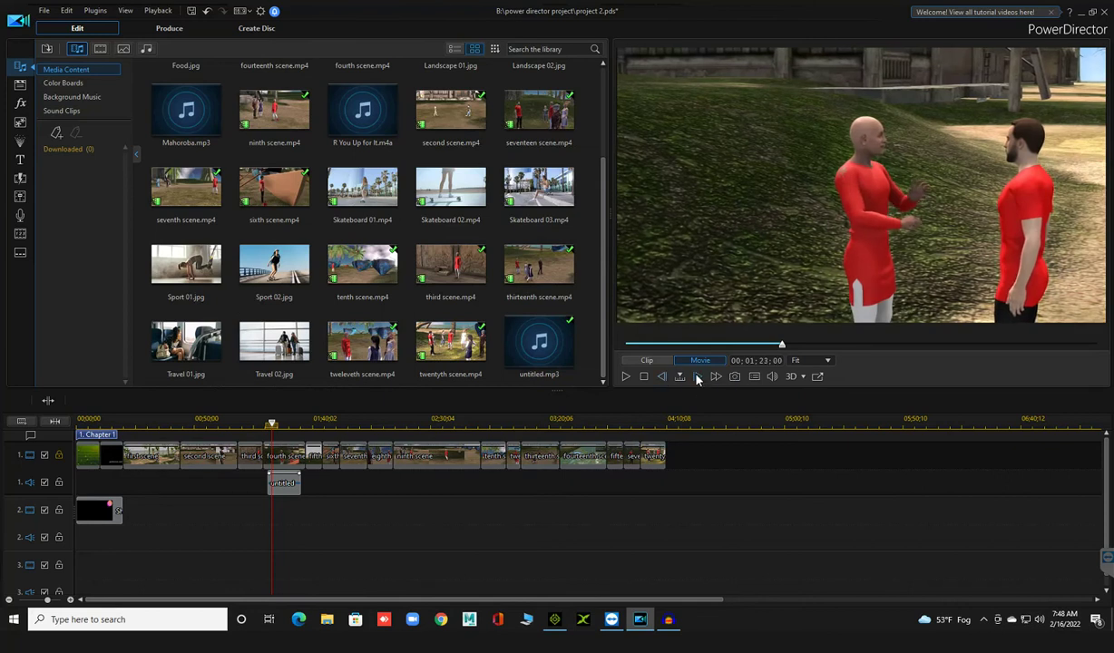
{"action": "left_click", "coordinate": [625, 376]}
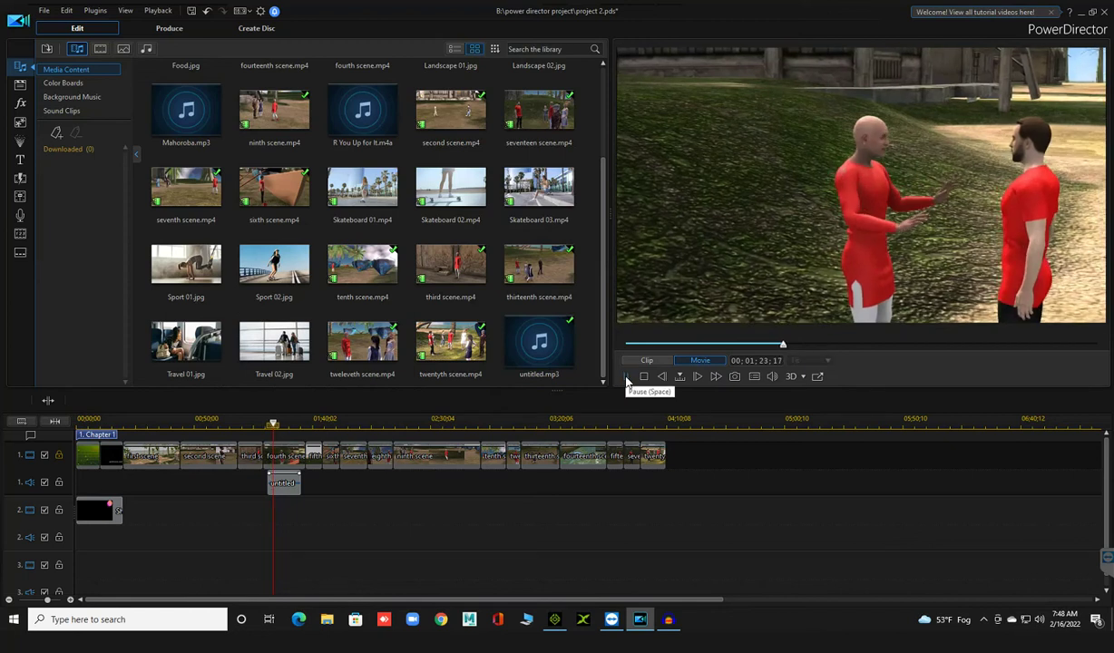
{"action": "left_click", "coordinate": [626, 379]}
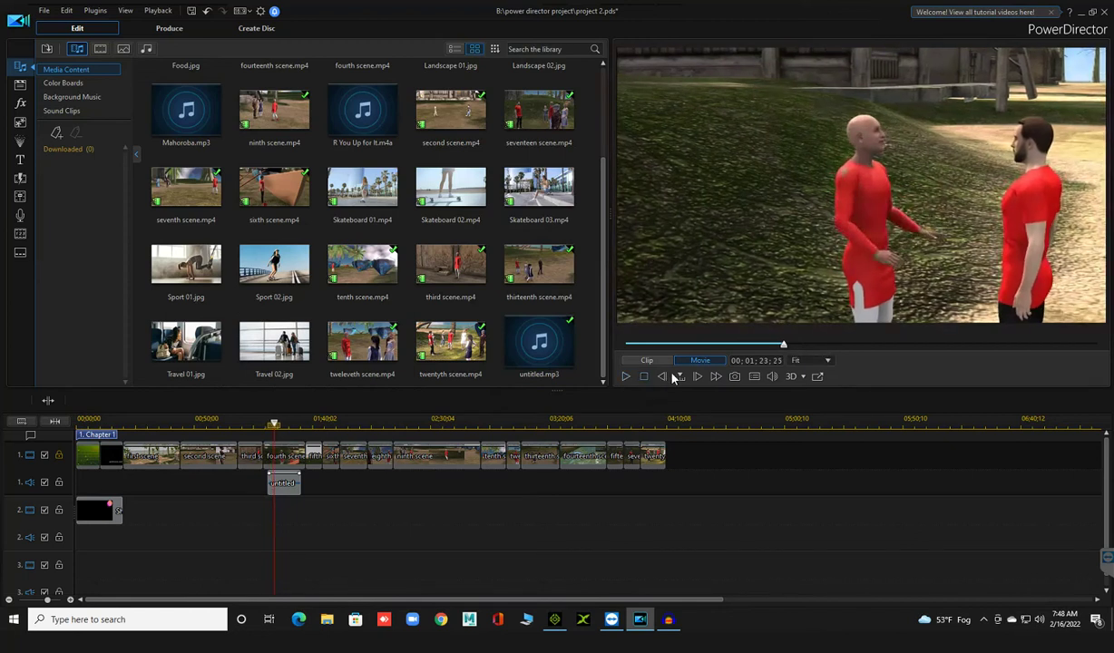
{"action": "left_click", "coordinate": [663, 376]}
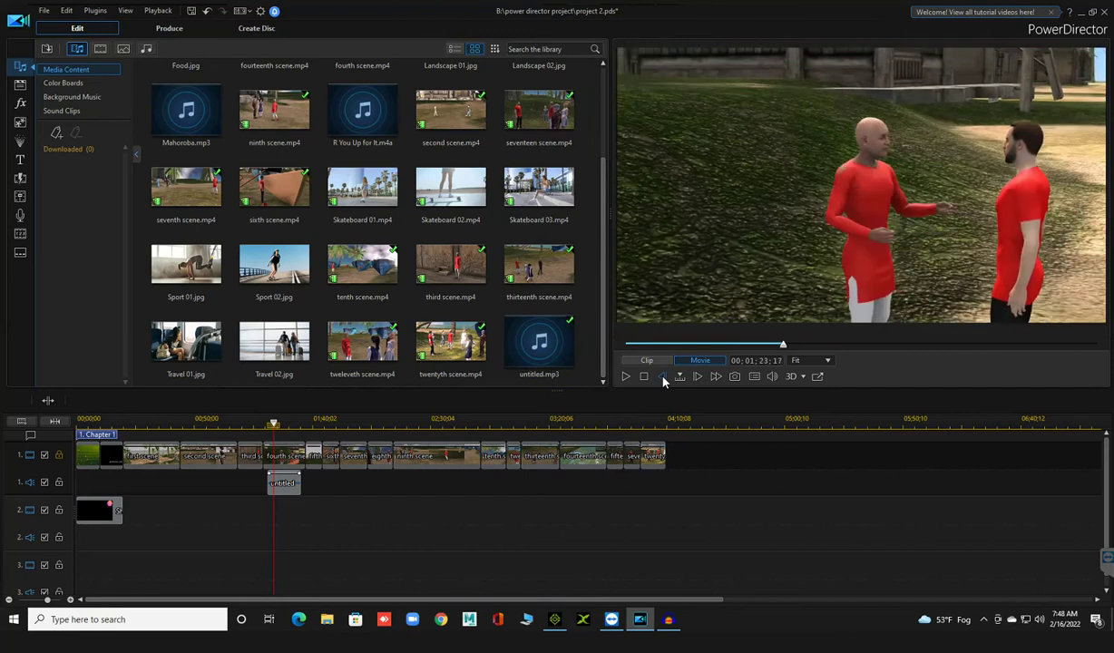
{"action": "left_click", "coordinate": [664, 376]}
{"action": "left_click", "coordinate": [663, 377]}
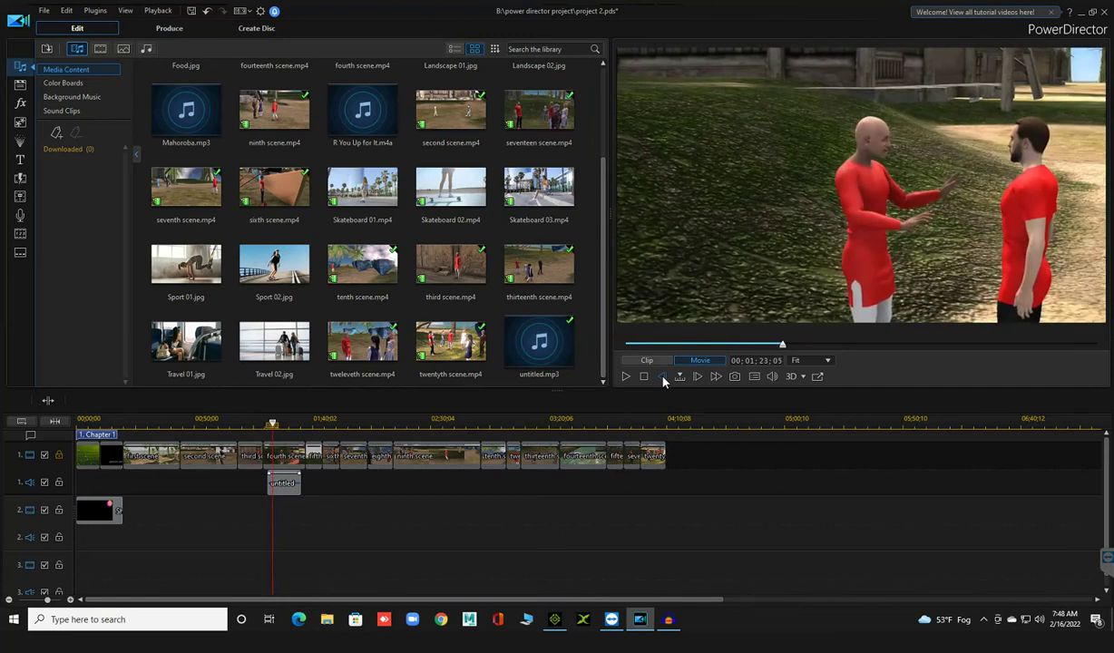
{"action": "left_click", "coordinate": [664, 377]}
{"action": "left_click", "coordinate": [663, 376]}
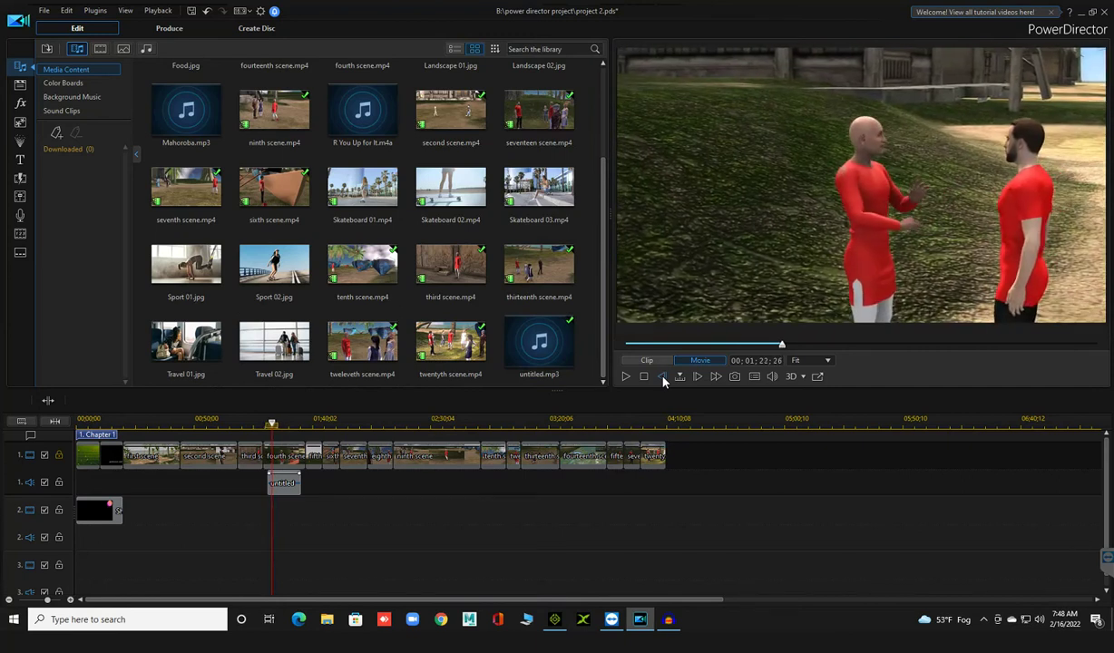
{"action": "left_click", "coordinate": [663, 377]}
{"action": "left_click", "coordinate": [663, 376]}
{"action": "left_click", "coordinate": [664, 377]}
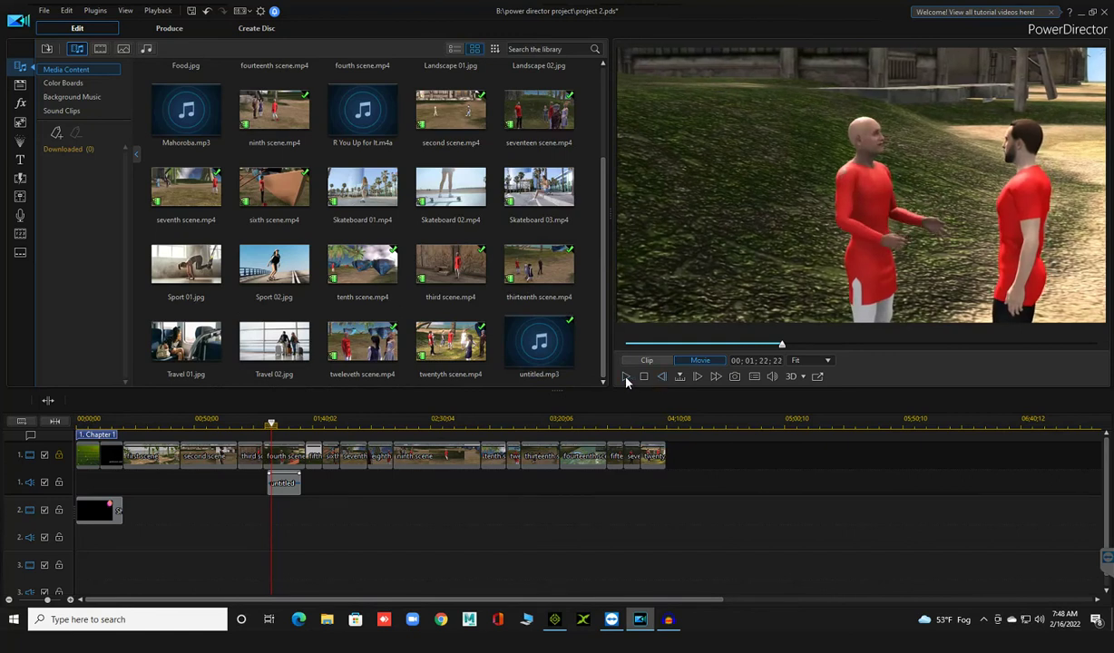
{"action": "left_click", "coordinate": [626, 377]}
{"action": "left_click", "coordinate": [626, 378]}
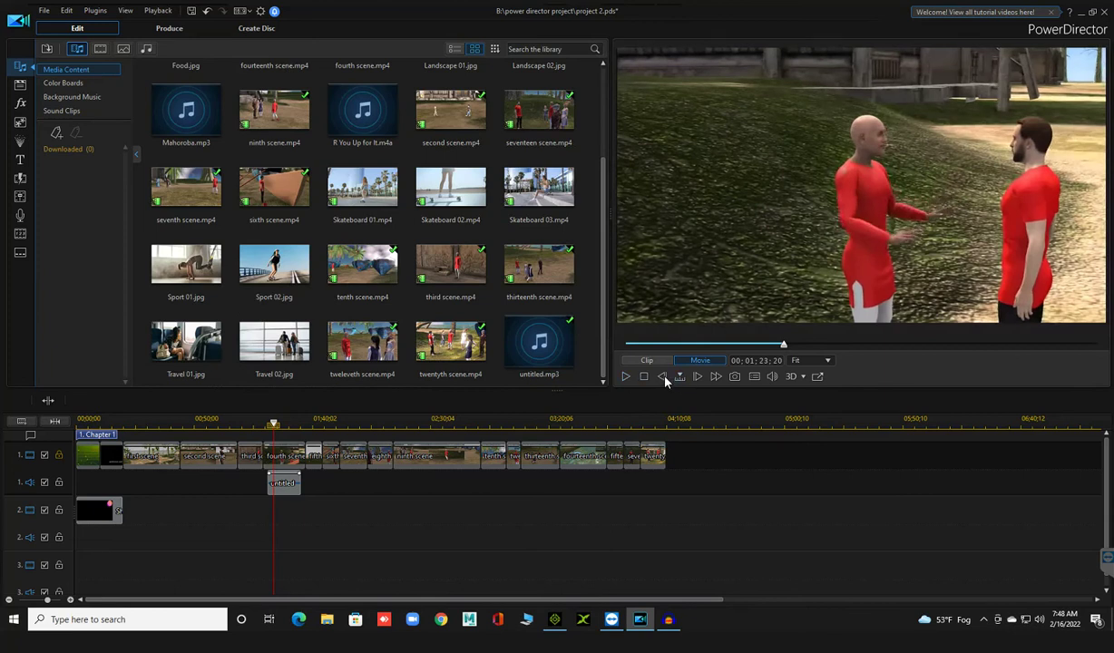
{"action": "left_click", "coordinate": [663, 377]}
{"action": "left_click", "coordinate": [663, 377]}
{"action": "left_click", "coordinate": [663, 376]}
{"action": "left_click", "coordinate": [663, 376]}
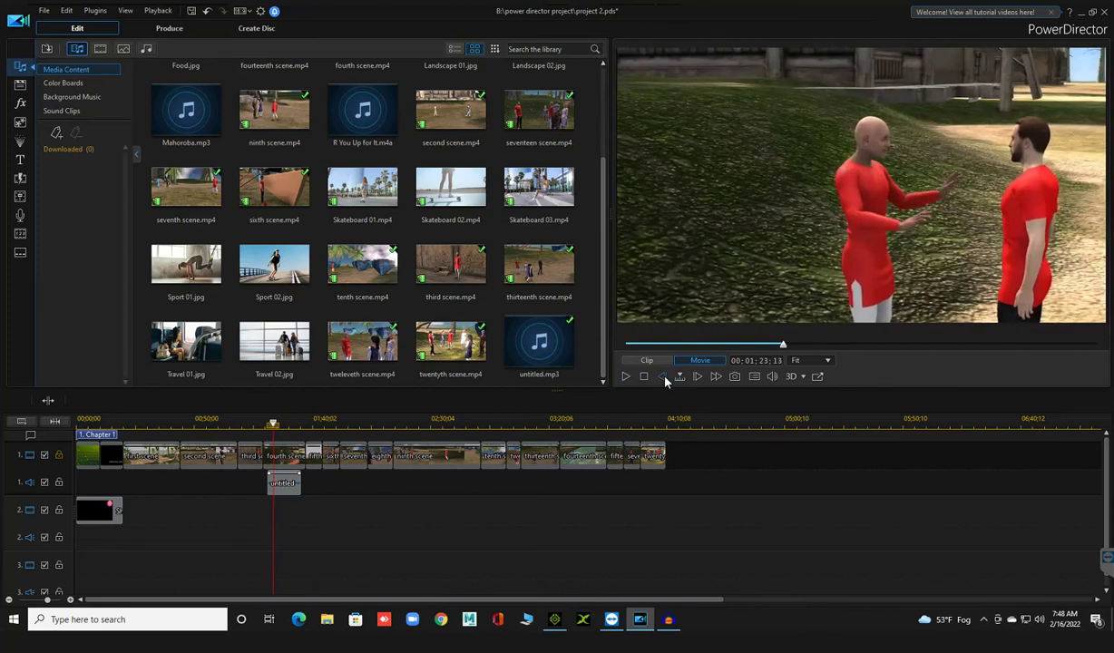
{"action": "left_click", "coordinate": [665, 377]}
{"action": "left_click", "coordinate": [665, 377]}
{"action": "left_click", "coordinate": [665, 377]}
{"action": "left_click", "coordinate": [665, 377]}
{"action": "left_click", "coordinate": [665, 377]}
{"action": "left_click", "coordinate": [665, 377]}
{"action": "left_click", "coordinate": [665, 377]}
{"action": "left_click", "coordinate": [665, 377]}
{"action": "left_click", "coordinate": [665, 377]}
{"action": "left_click", "coordinate": [665, 378]}
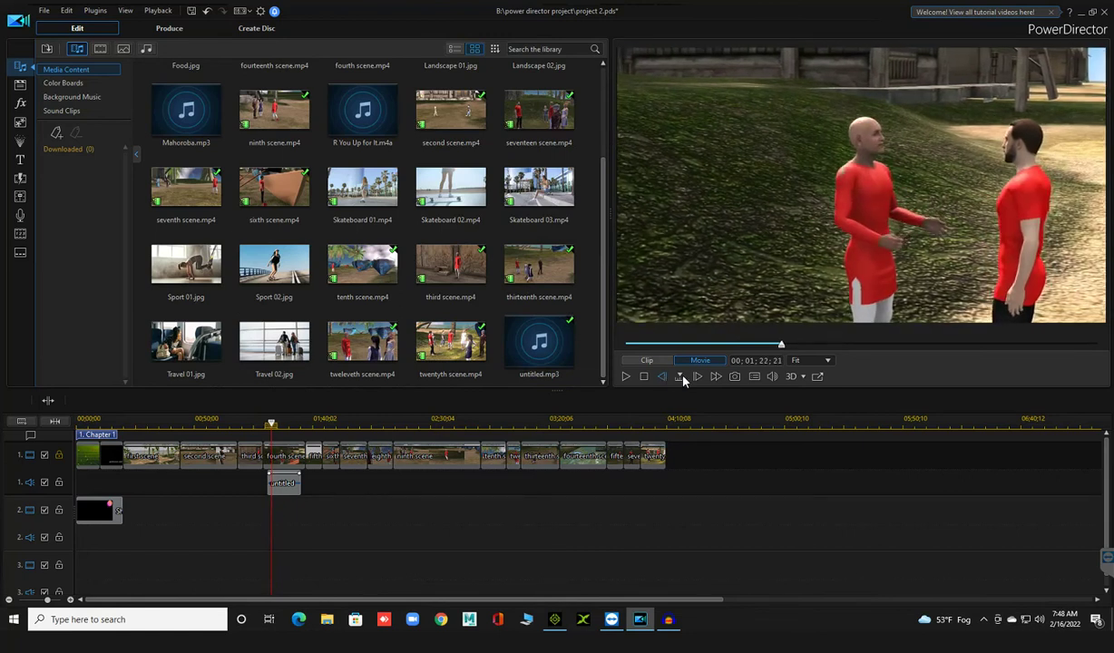
{"action": "left_click", "coordinate": [696, 377]}
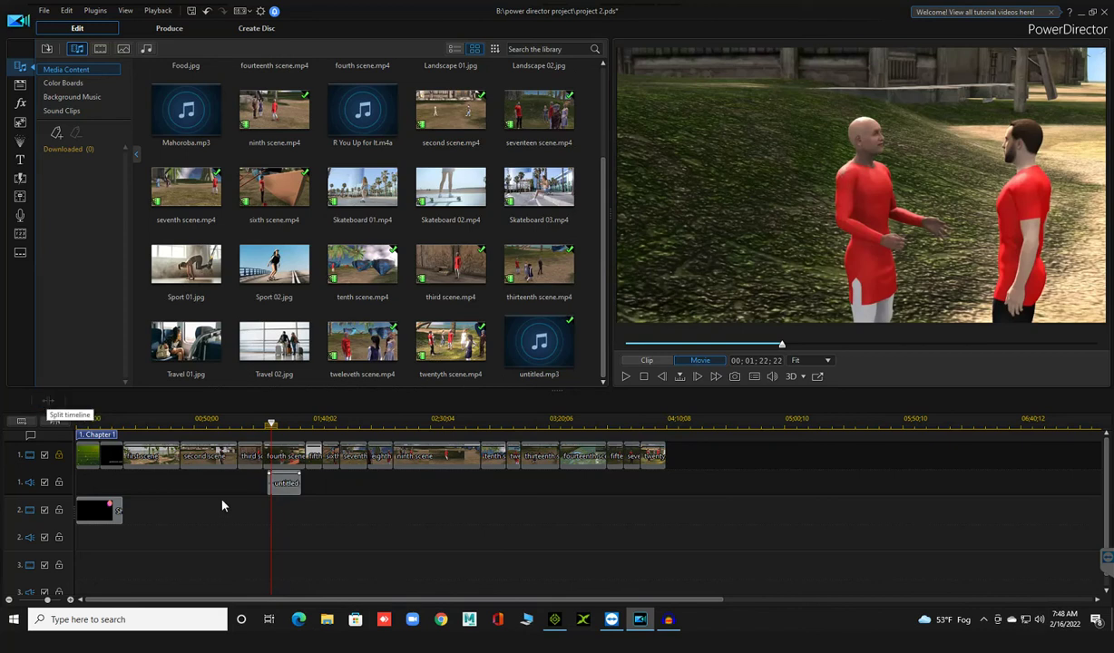
{"action": "left_click", "coordinate": [268, 491]}
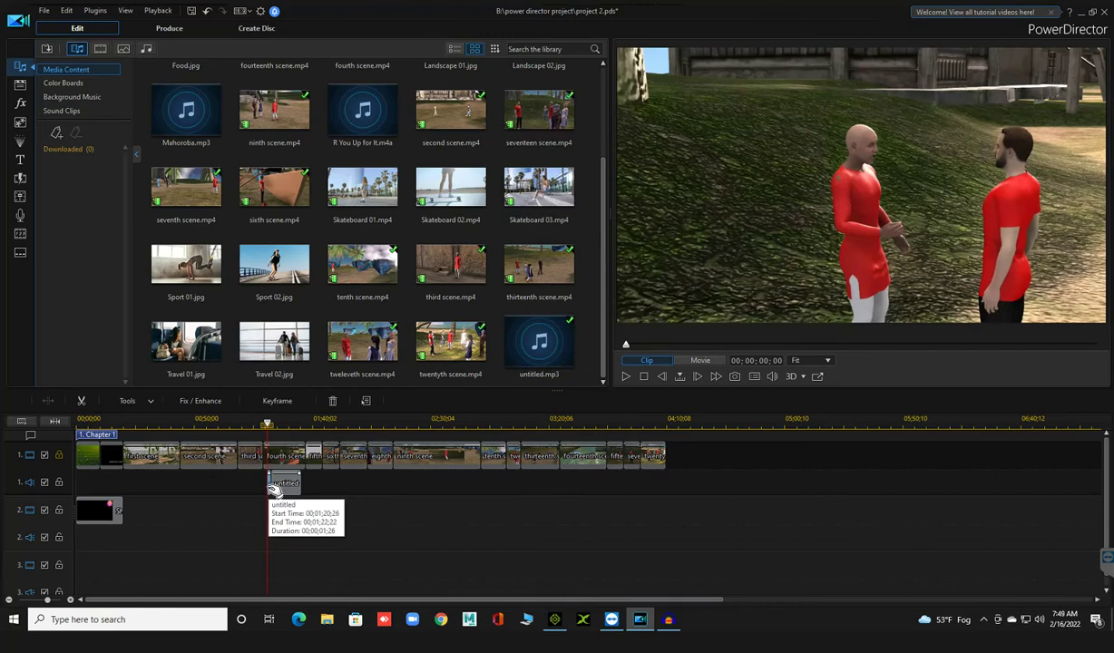
{"action": "left_click", "coordinate": [333, 401]}
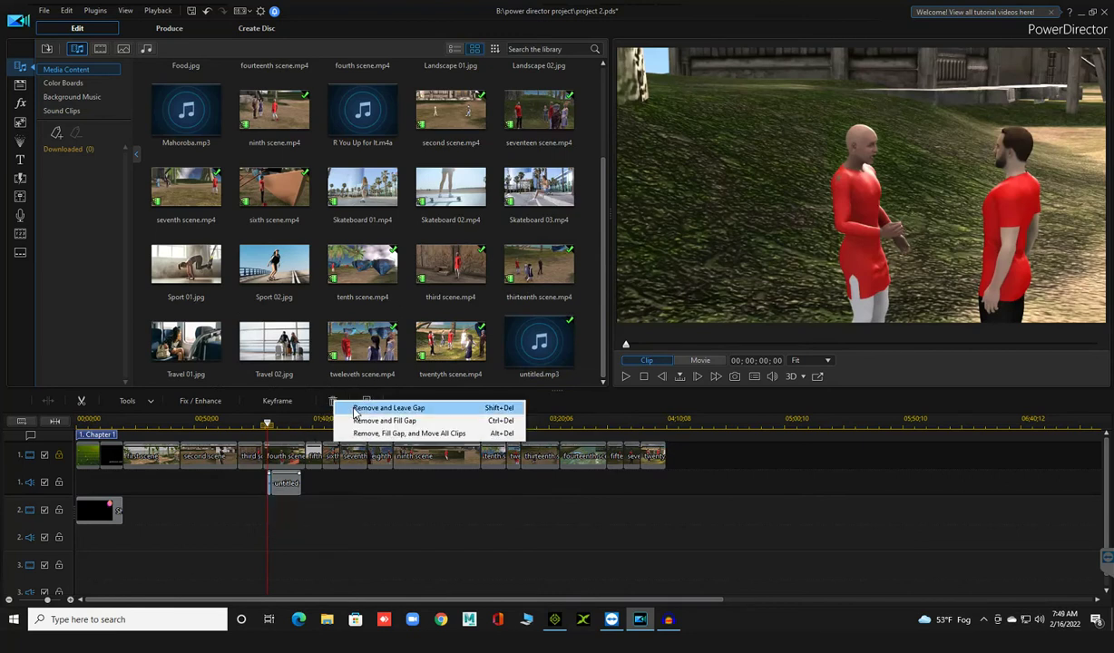
{"action": "left_click", "coordinate": [287, 496]}
{"action": "left_click", "coordinate": [294, 488]}
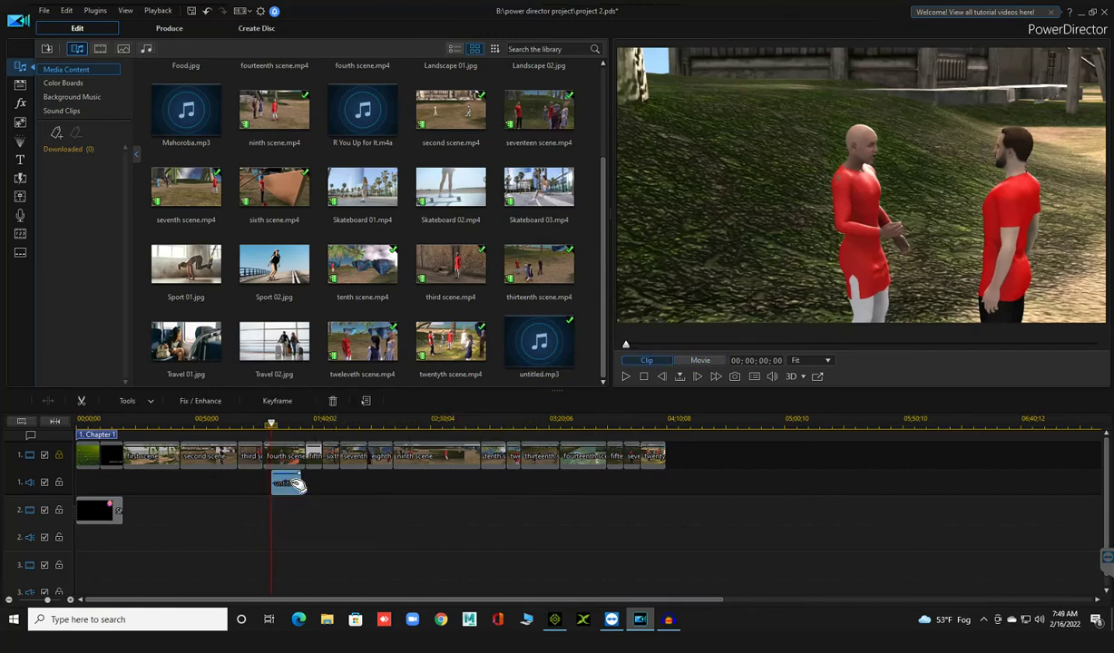
{"action": "left_click", "coordinate": [627, 377]}
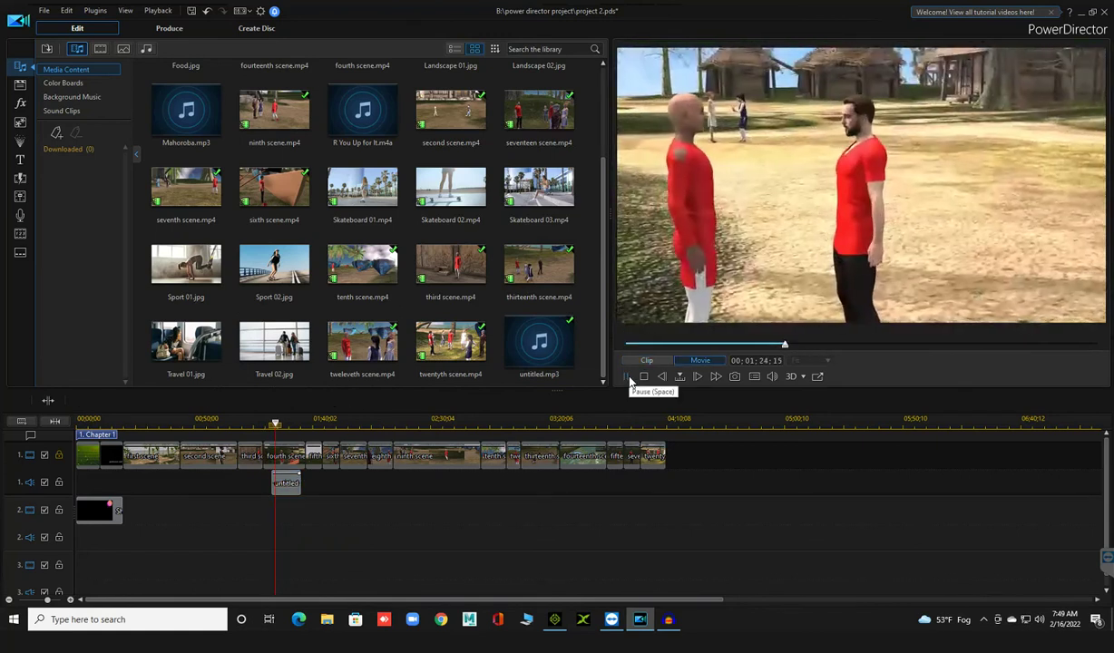
{"action": "left_click", "coordinate": [628, 377]}
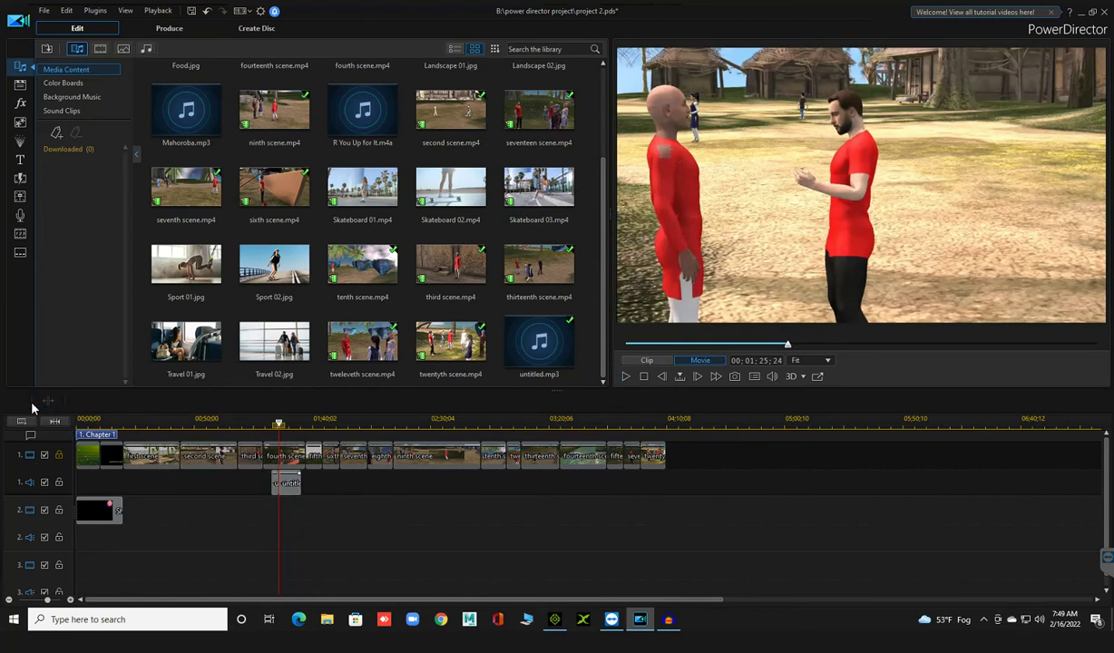
Step: Move the longer narration piece to 01;34;27 and preview the short piece left behind
{"action": "left_click", "coordinate": [298, 484]}
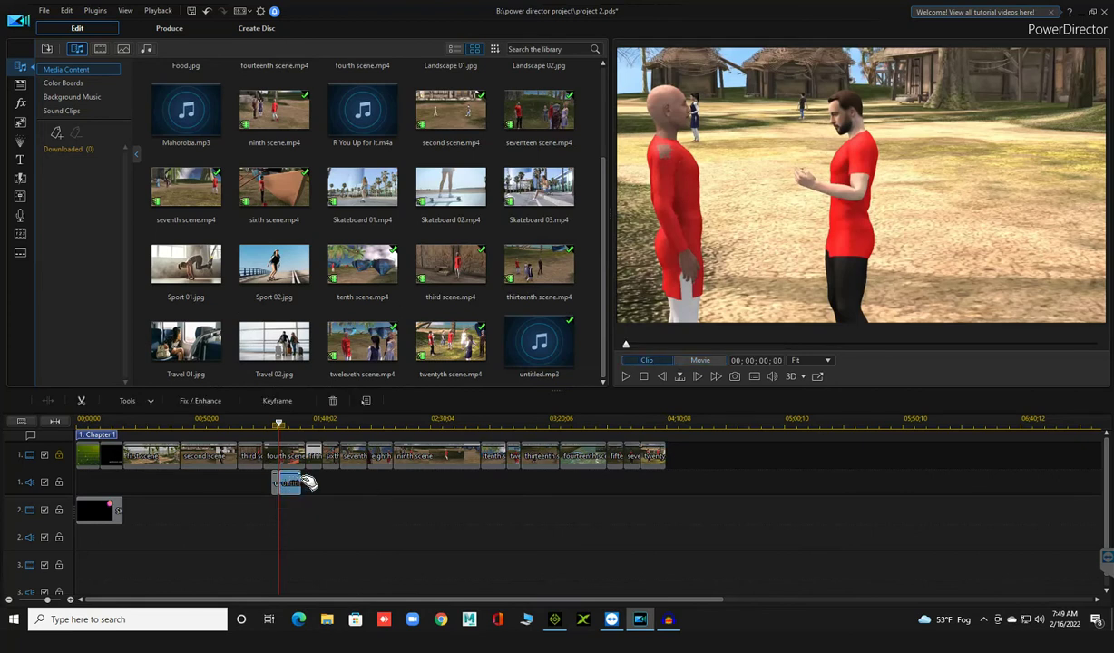
{"action": "left_click_drag", "start_coordinate": [274, 484], "coordinate": [294, 490]}
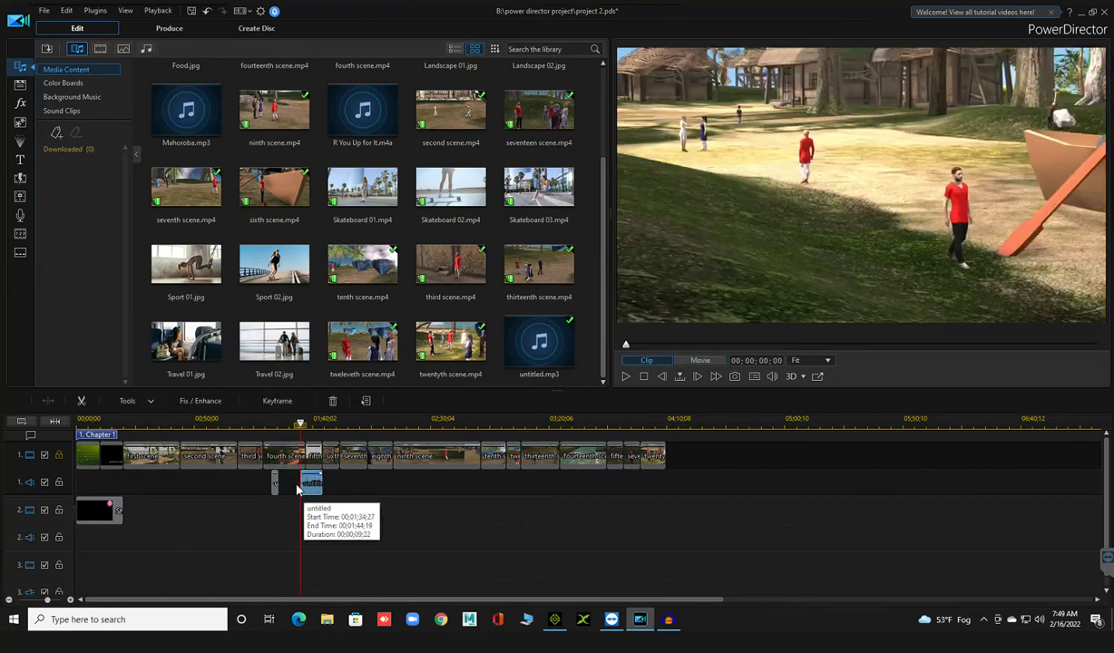
{"action": "left_click", "coordinate": [275, 483]}
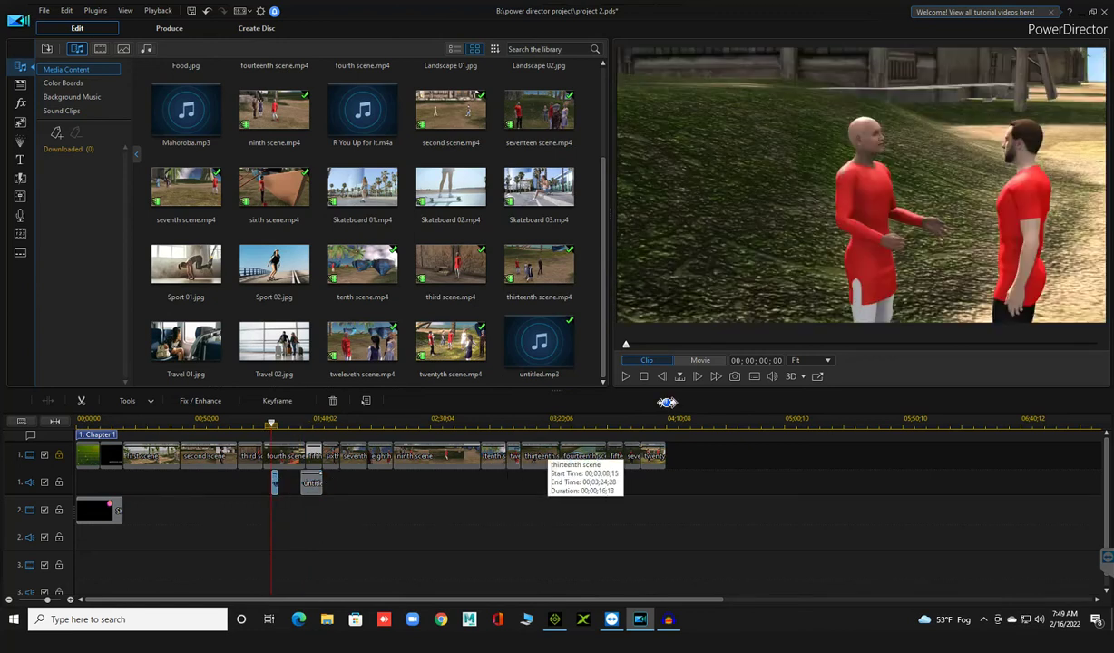
{"action": "left_click", "coordinate": [627, 378]}
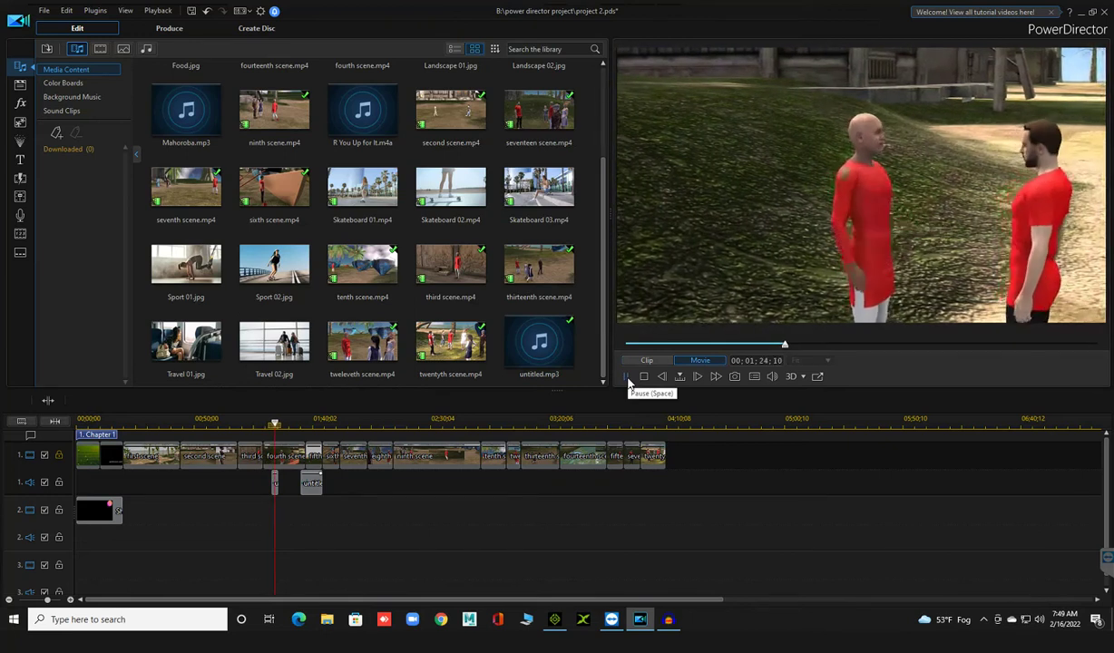
{"action": "left_click", "coordinate": [627, 378]}
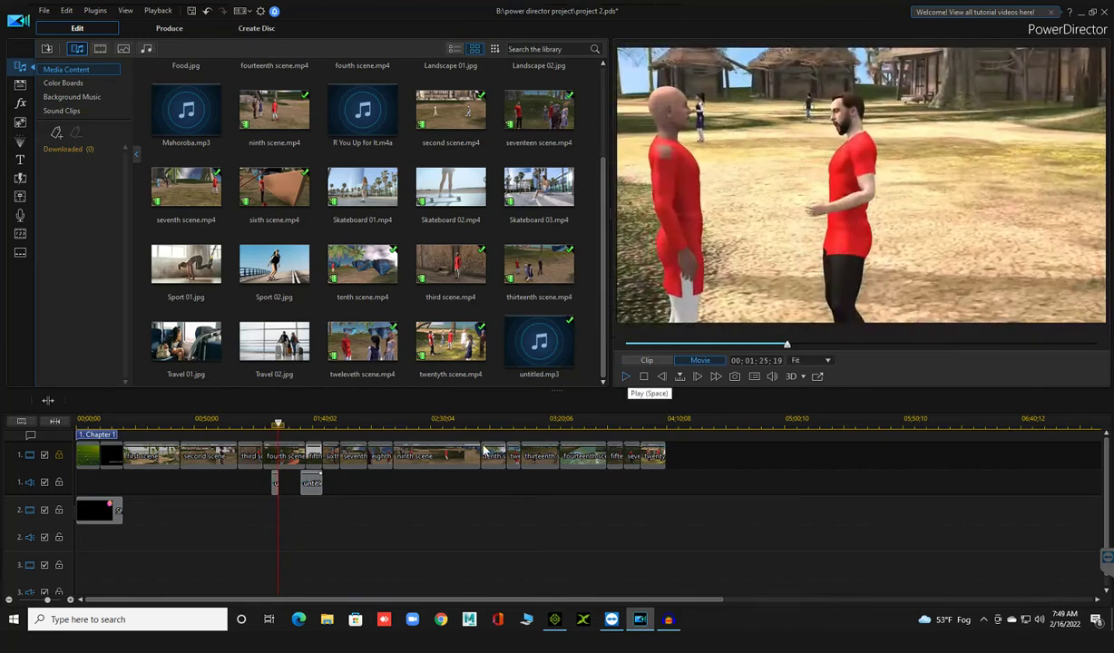
{"action": "left_click", "coordinate": [272, 487]}
{"action": "left_click", "coordinate": [272, 488]}
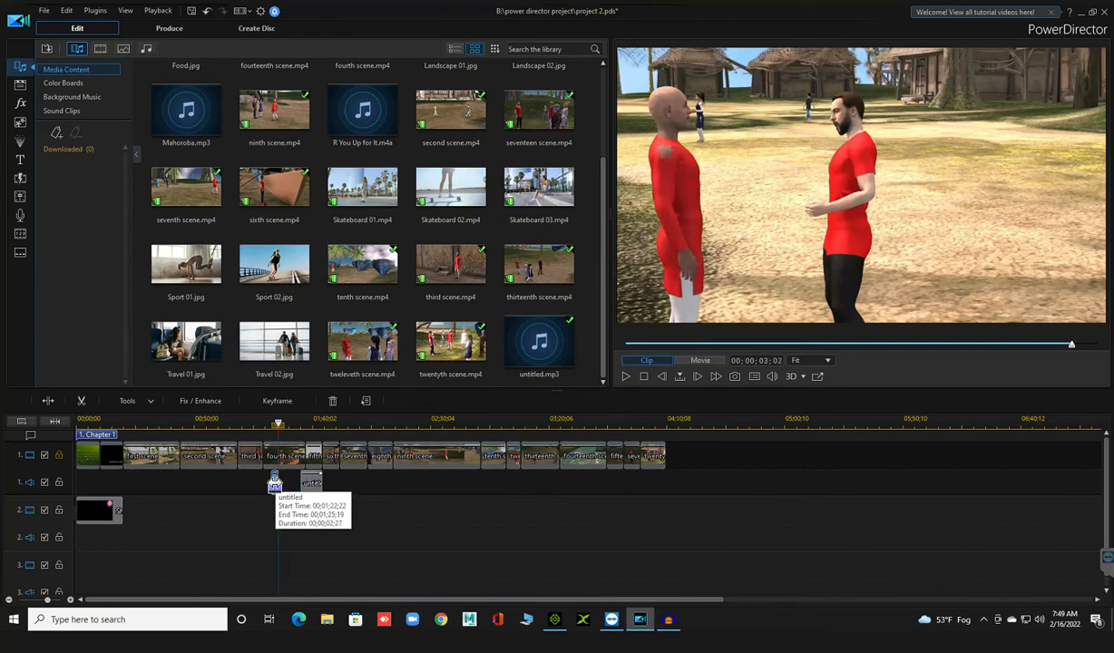
Step: Trim the short narration clip's end with Trim Only so it runs 01;22;22 to 01;25;24
{"action": "left_click_drag", "start_coordinate": [276, 484], "coordinate": [274, 483]}
{"action": "left_click", "coordinate": [299, 490]}
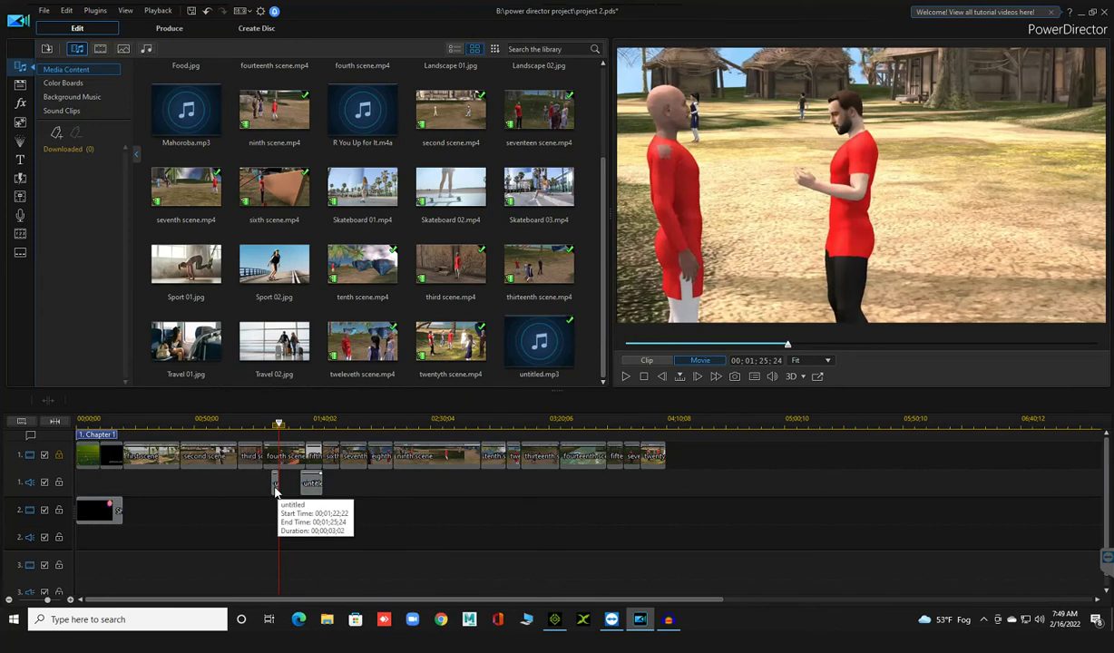
{"action": "left_click", "coordinate": [276, 487]}
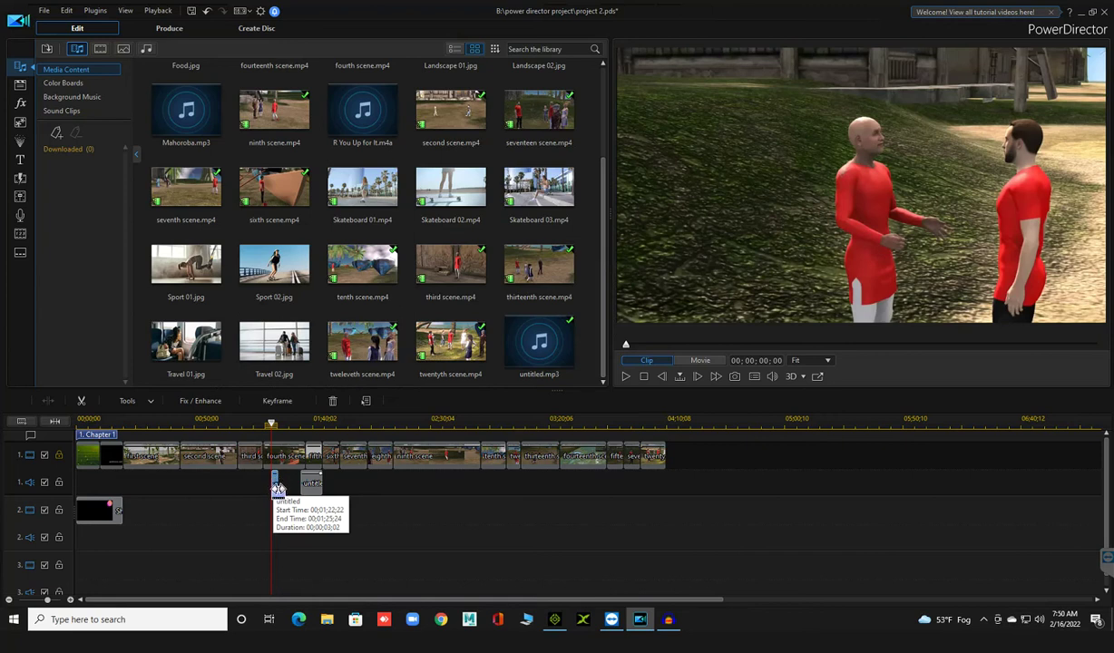
Step: Slide the short narration clip to start near 01;19;20, preview it, then nudge it later
{"action": "left_click", "coordinate": [275, 486]}
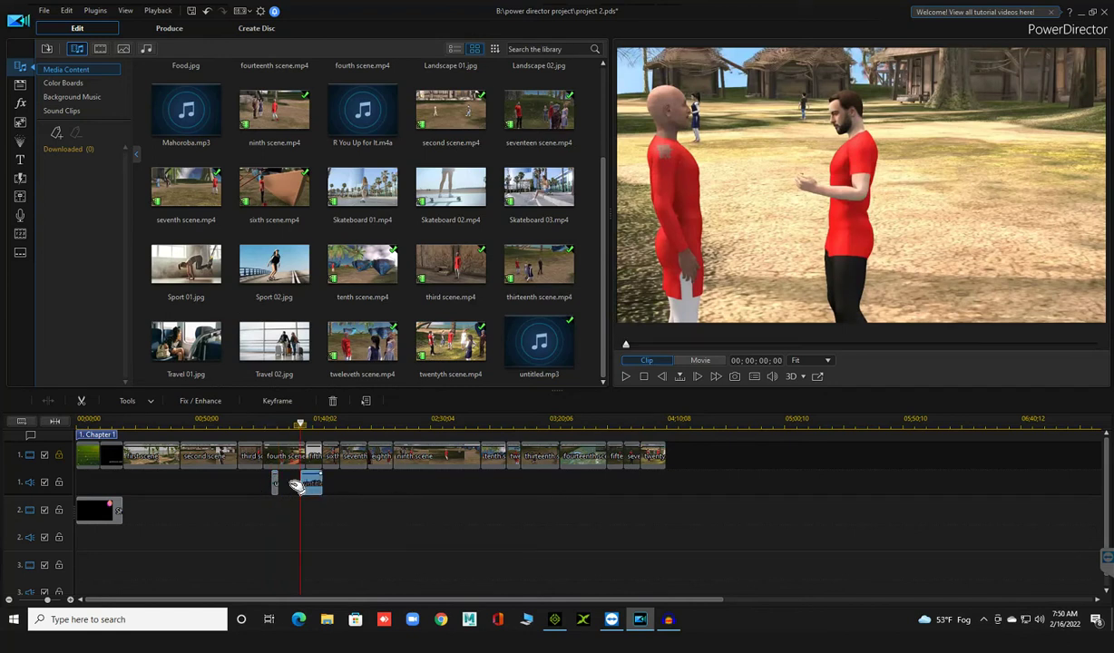
{"action": "left_click", "coordinate": [276, 483]}
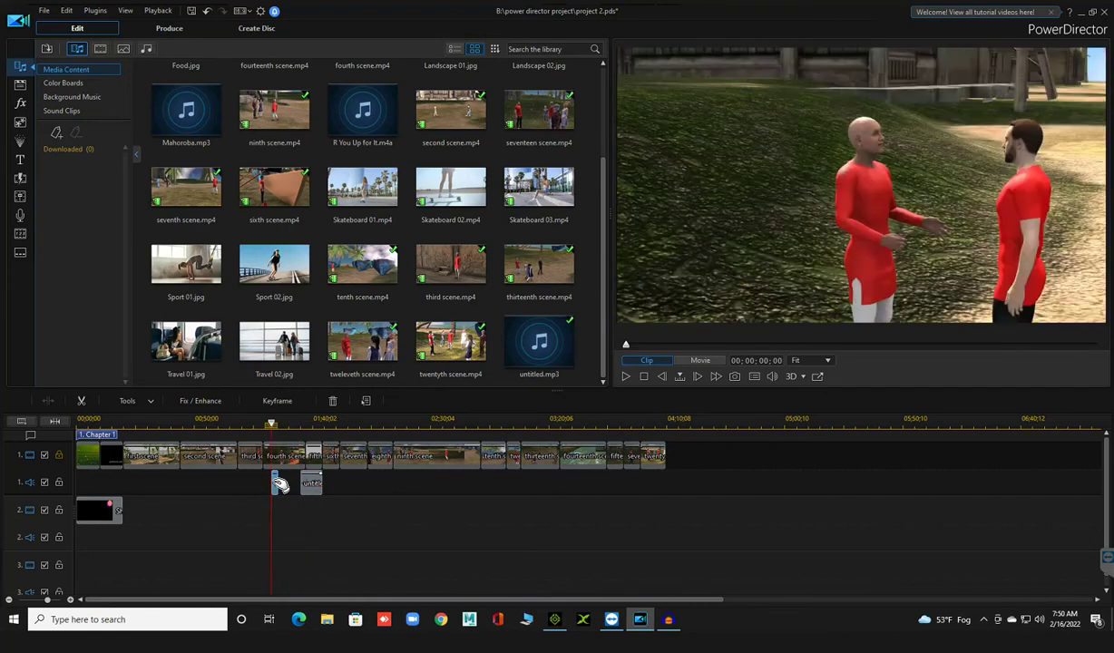
{"action": "left_click_drag", "start_coordinate": [276, 485], "coordinate": [269, 485]}
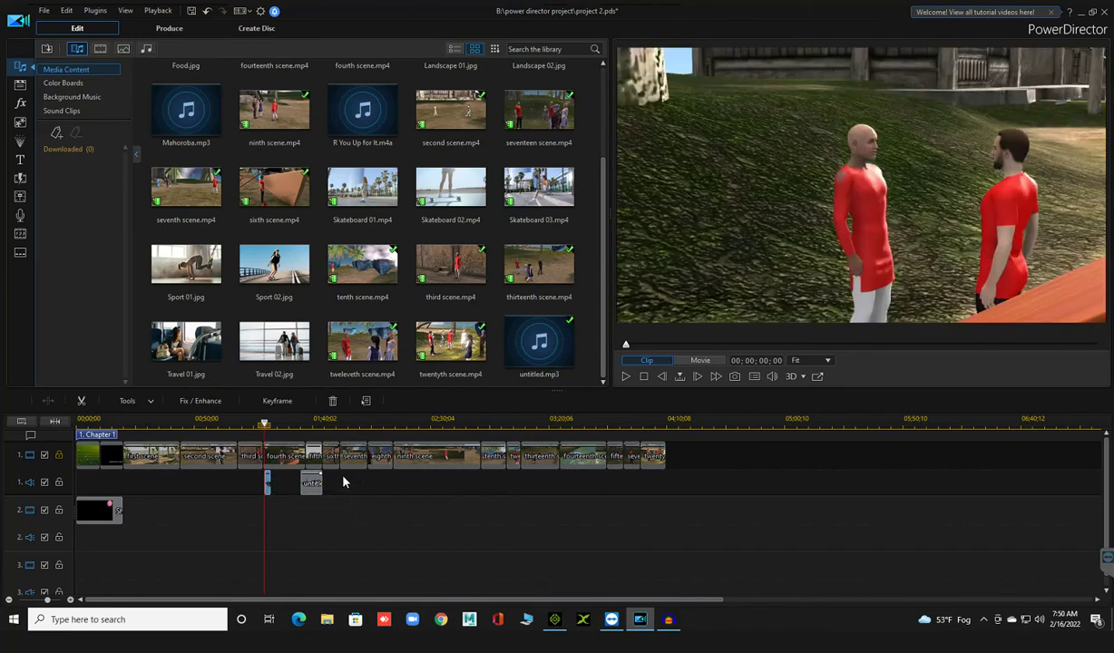
{"action": "left_click", "coordinate": [628, 378]}
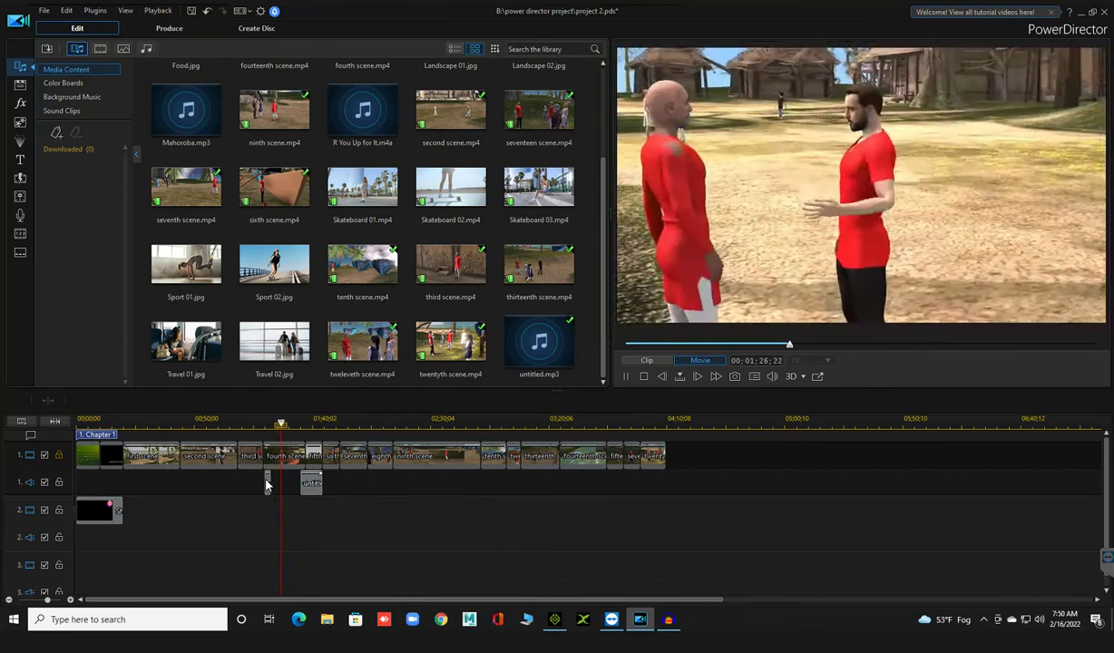
{"action": "left_click", "coordinate": [268, 482]}
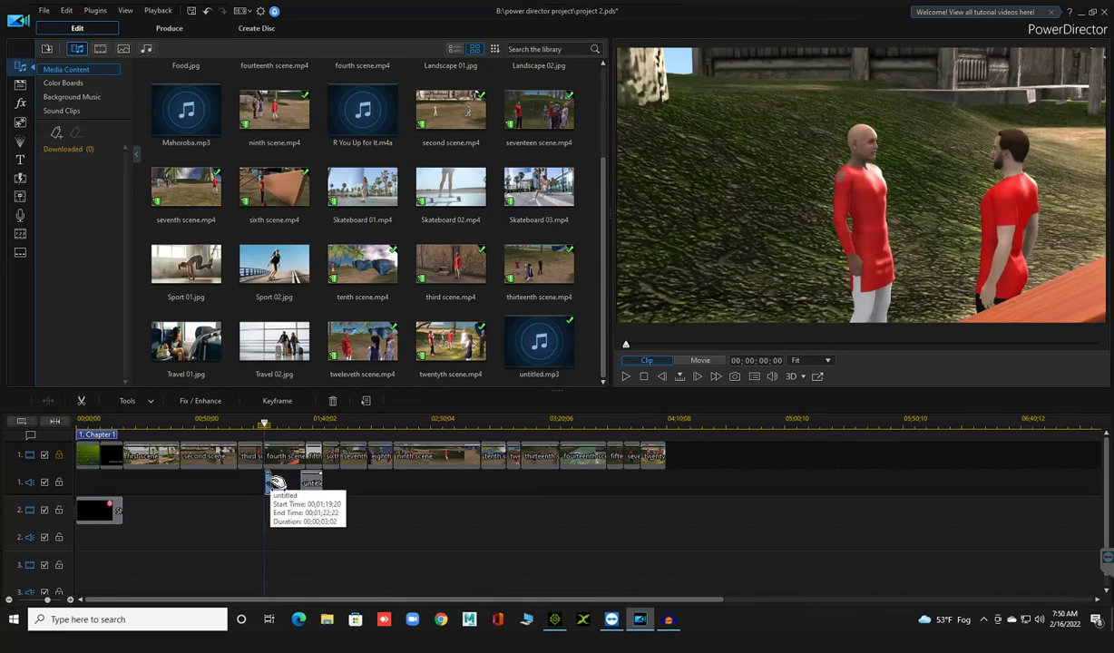
{"action": "left_click_drag", "start_coordinate": [278, 484], "coordinate": [273, 483]}
Step: Play back the narration, then move the longer narration clip to start at 01;24;13, right after the short clip
{"action": "left_click", "coordinate": [630, 380]}
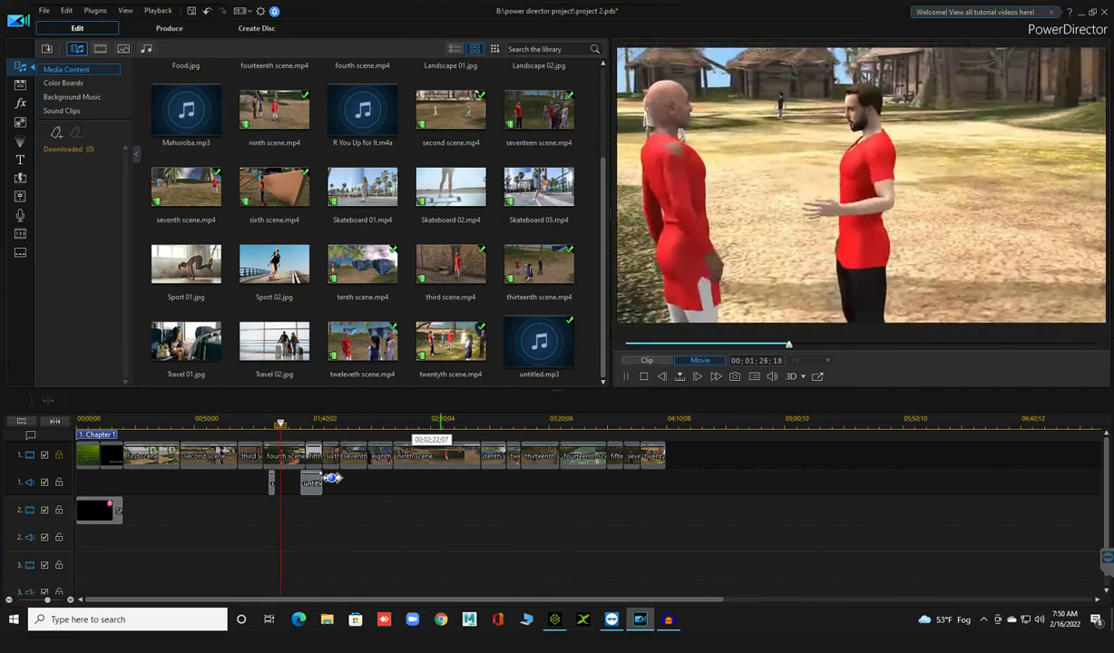
{"action": "left_click", "coordinate": [313, 484]}
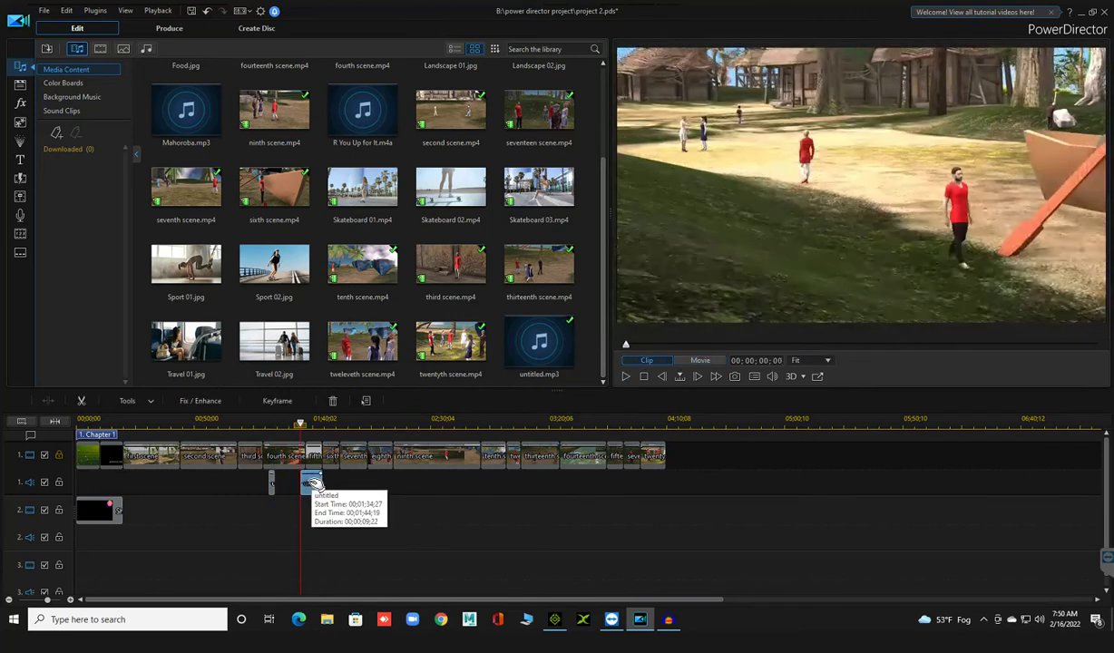
{"action": "left_click_drag", "start_coordinate": [311, 482], "coordinate": [287, 485]}
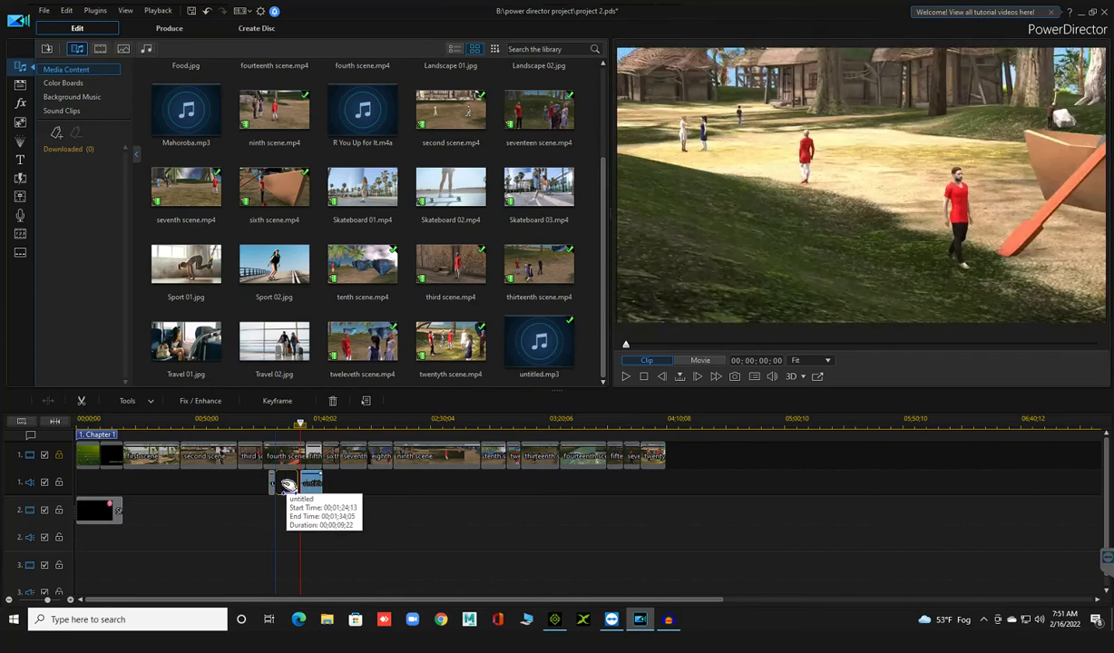
{"action": "left_click_drag", "start_coordinate": [287, 486], "coordinate": [285, 486]}
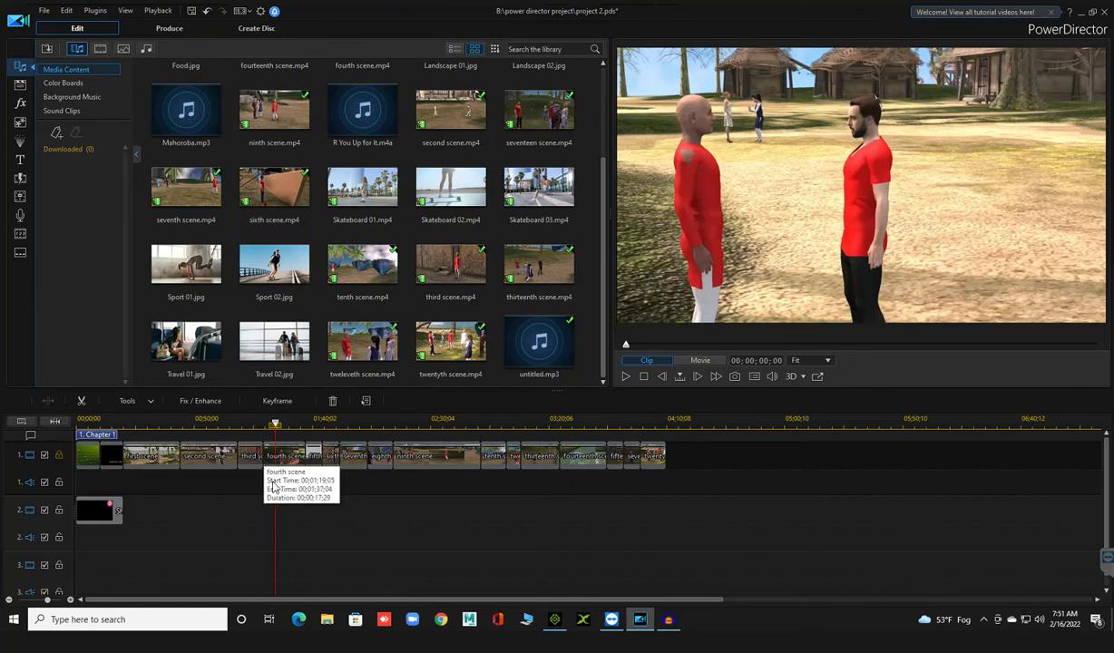
{"action": "left_click", "coordinate": [270, 486]}
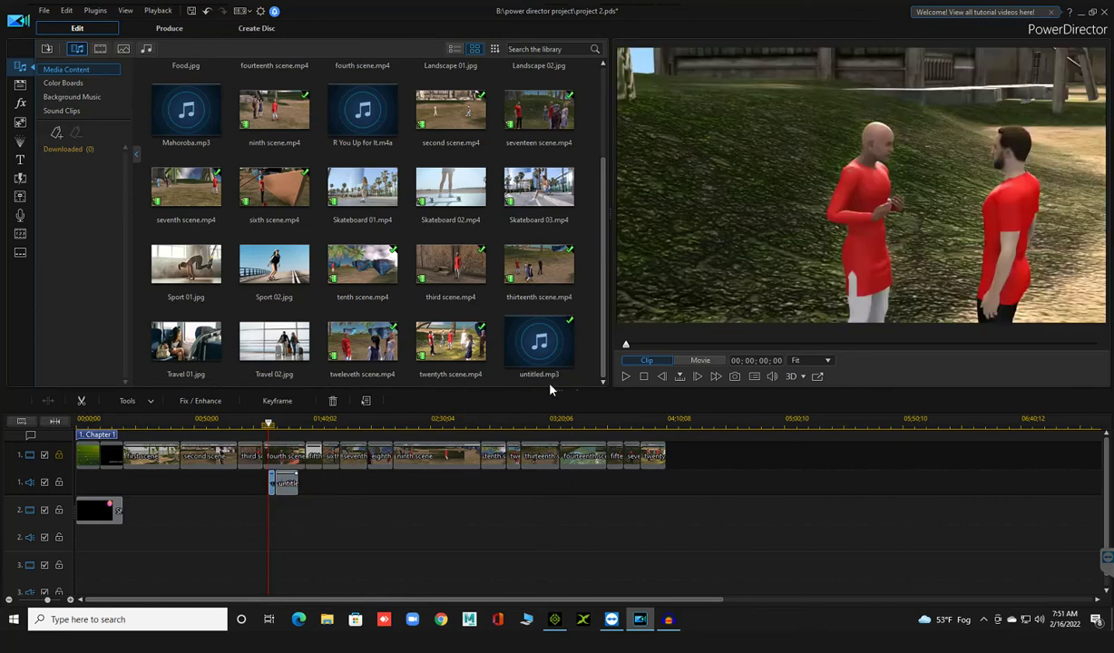
{"action": "left_click", "coordinate": [625, 377]}
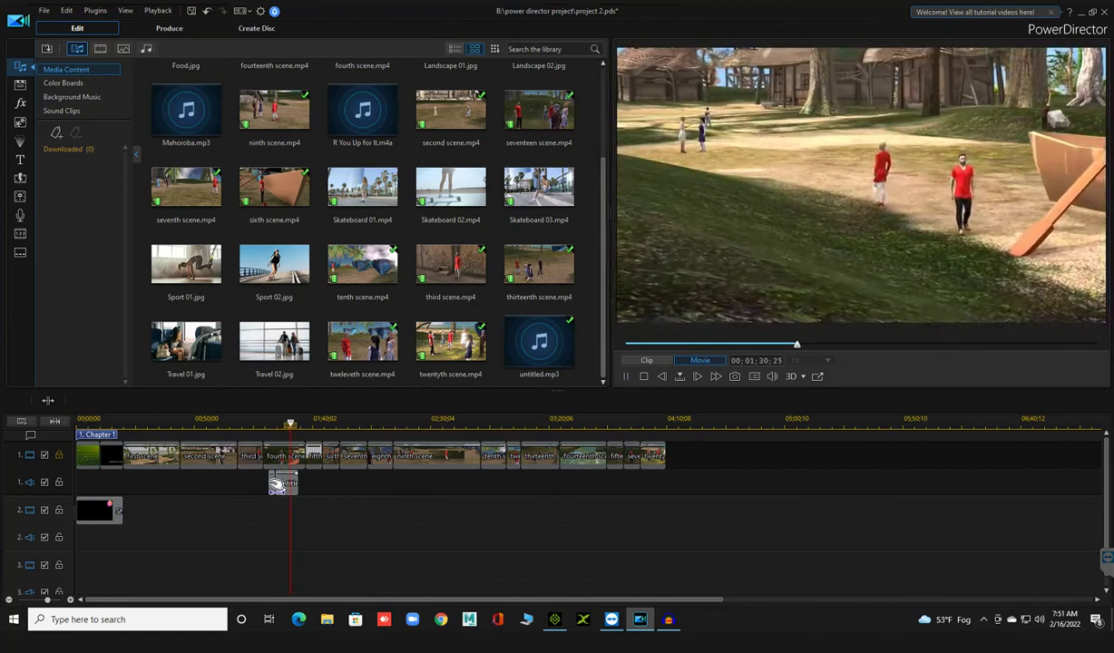
{"action": "left_click", "coordinate": [277, 483]}
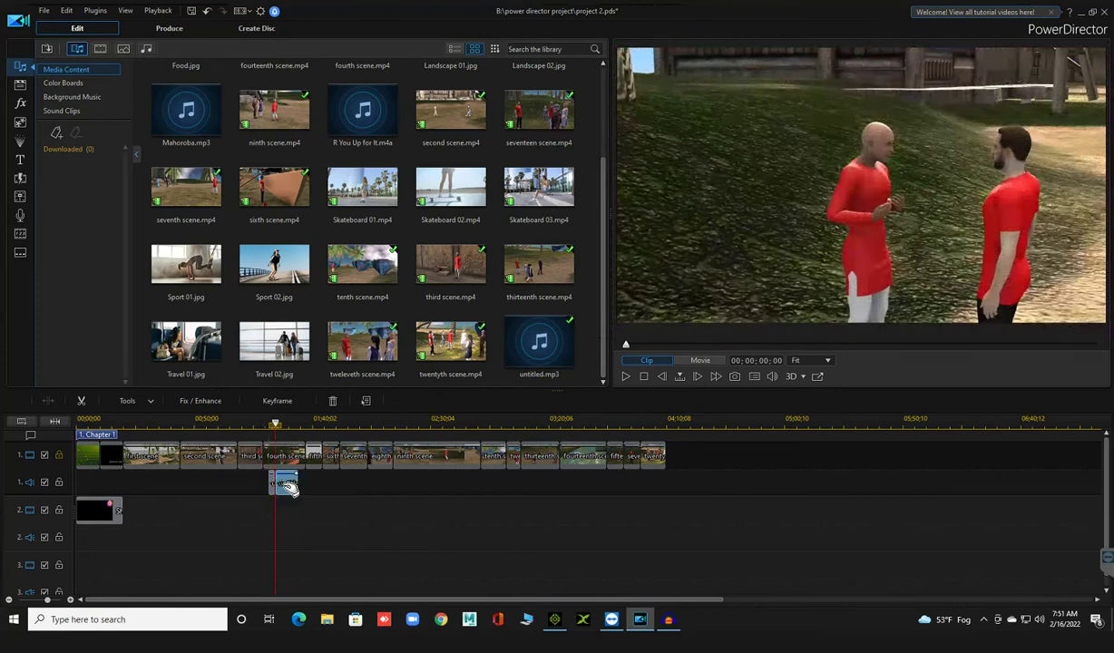
Step: Play and pause the movie preview to review the narration, stopping at 00;01;26;14
{"action": "left_click", "coordinate": [625, 377]}
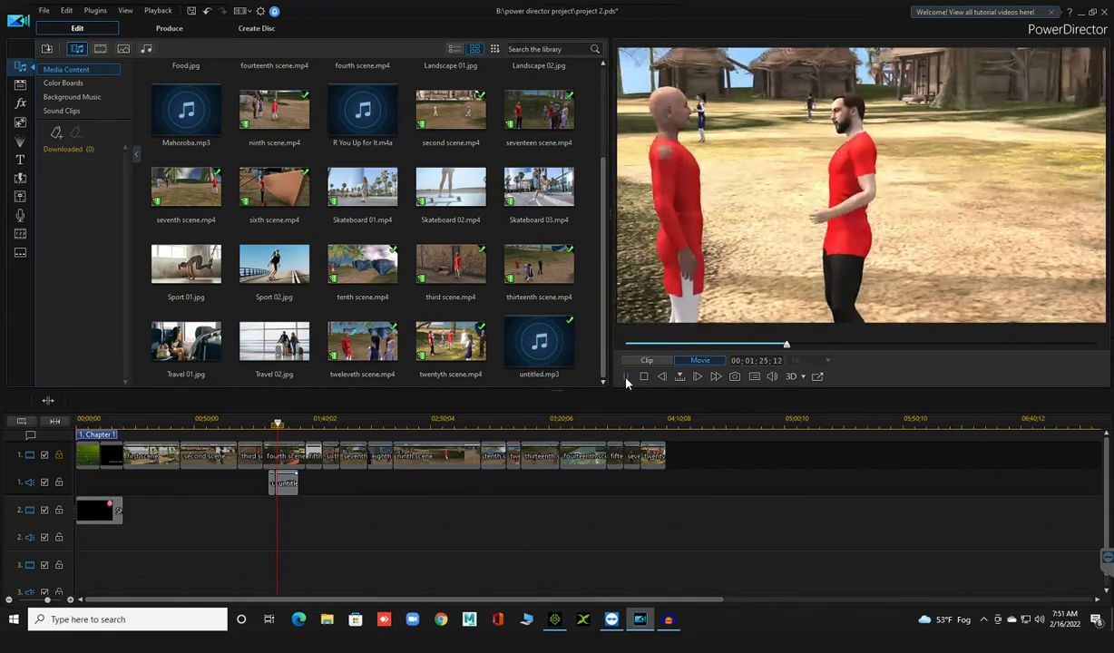
{"action": "left_click", "coordinate": [625, 378]}
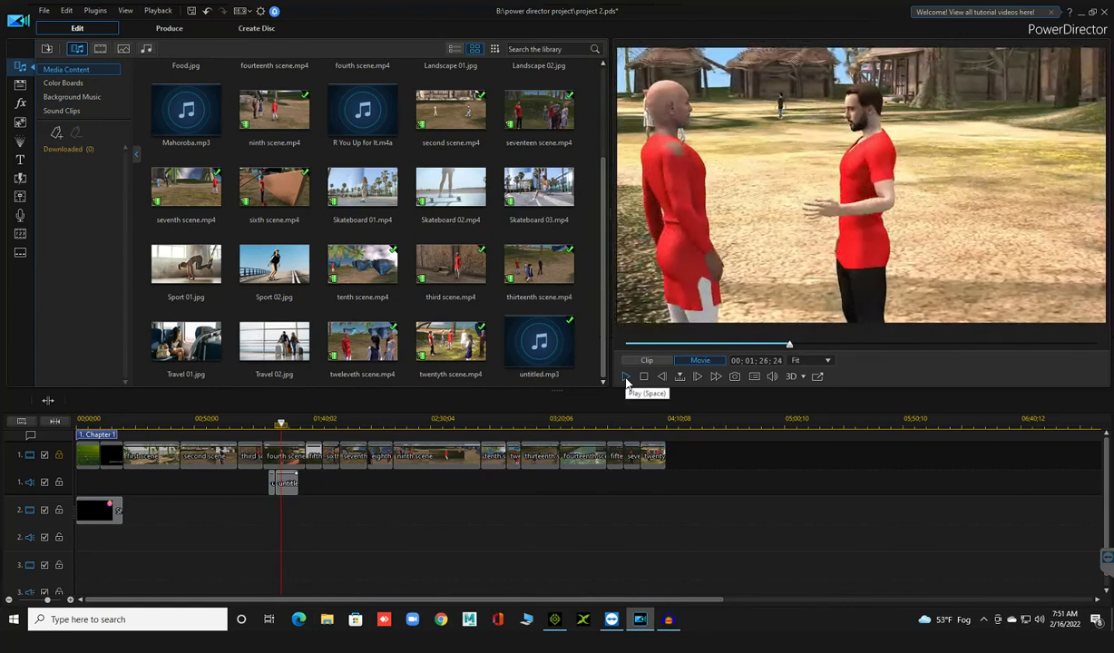
{"action": "left_click", "coordinate": [625, 377]}
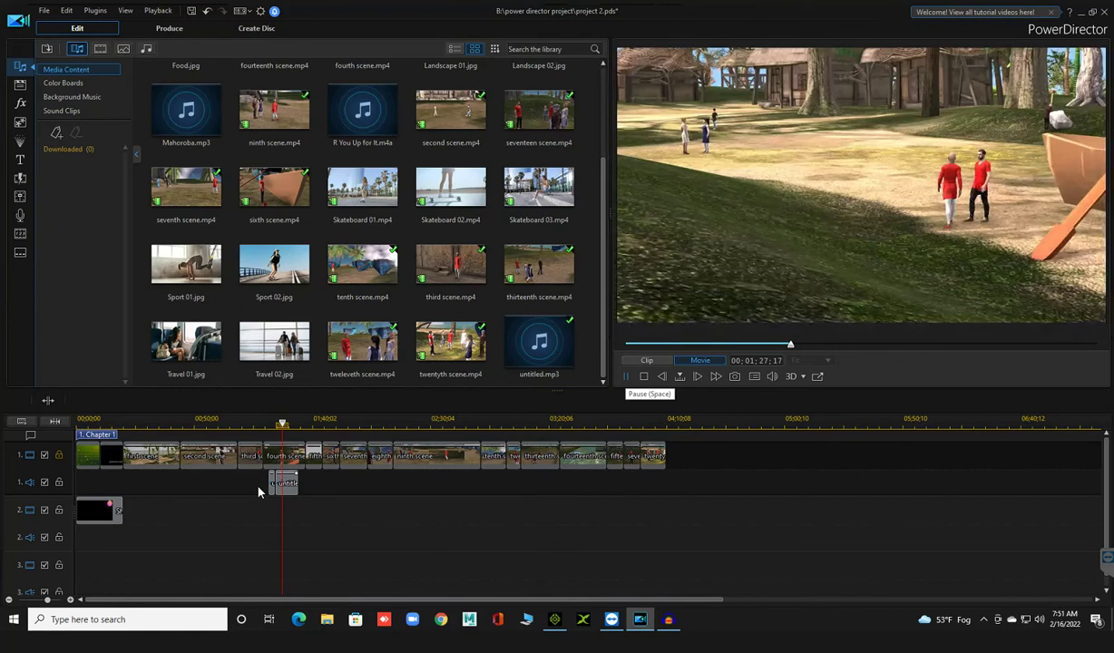
{"action": "left_click", "coordinate": [299, 481]}
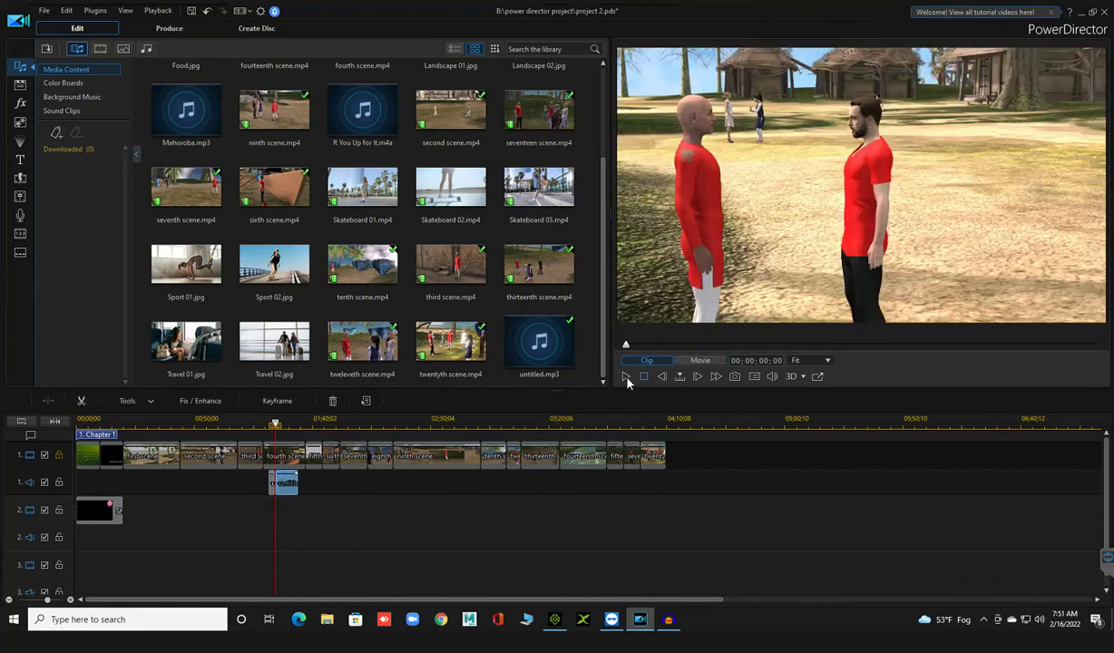
{"action": "left_click", "coordinate": [626, 378]}
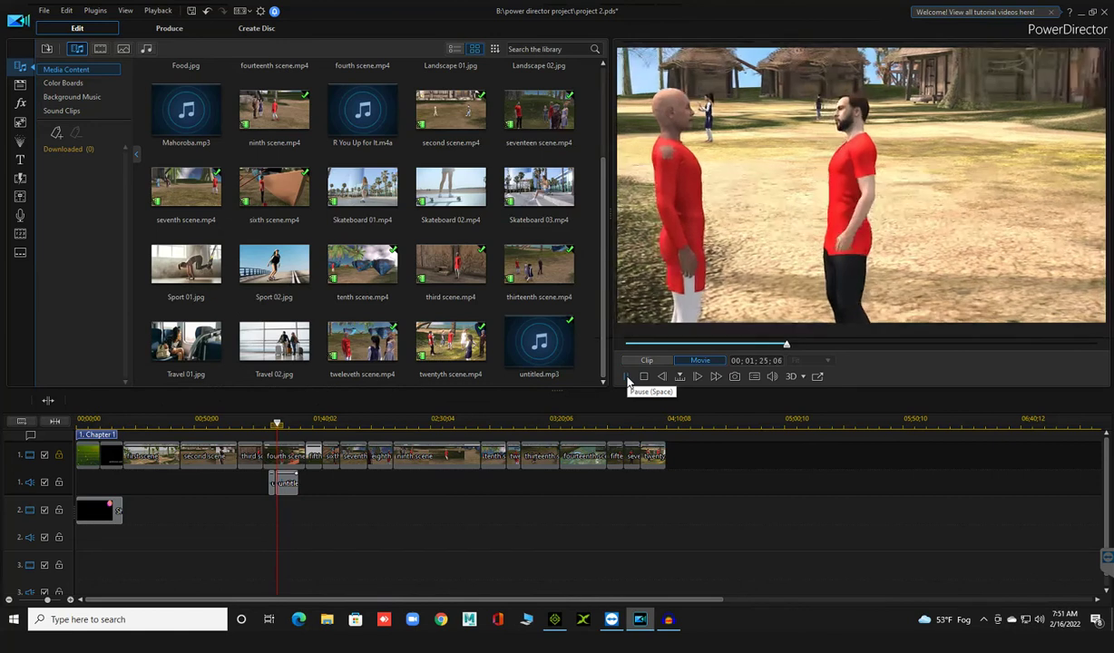
{"action": "left_click", "coordinate": [626, 377]}
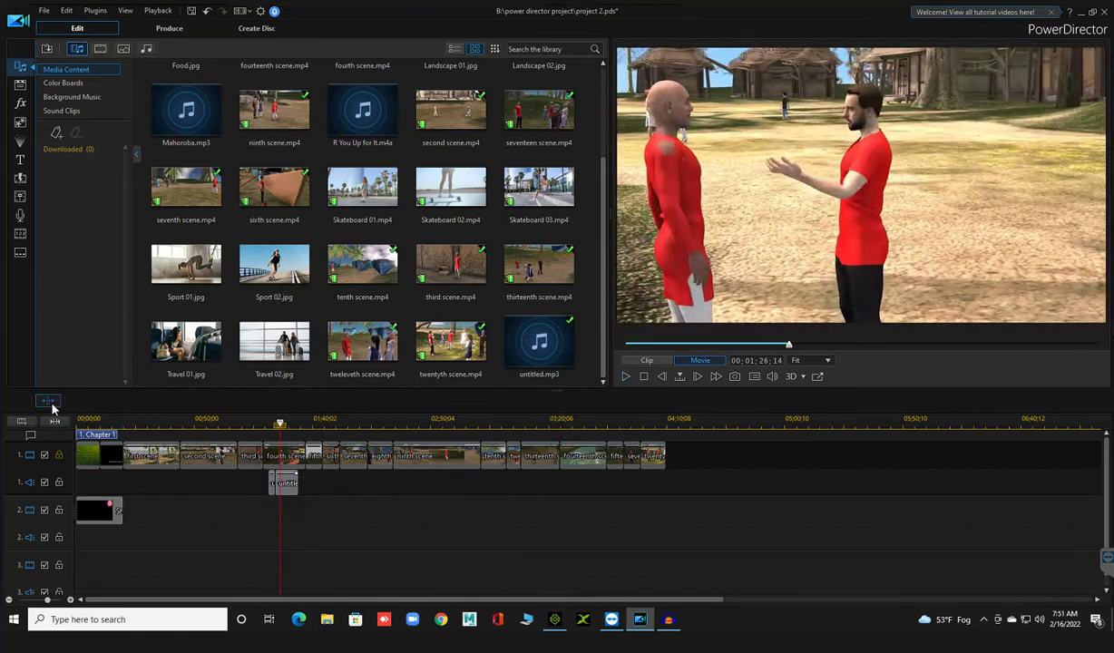
{"action": "left_click", "coordinate": [293, 485]}
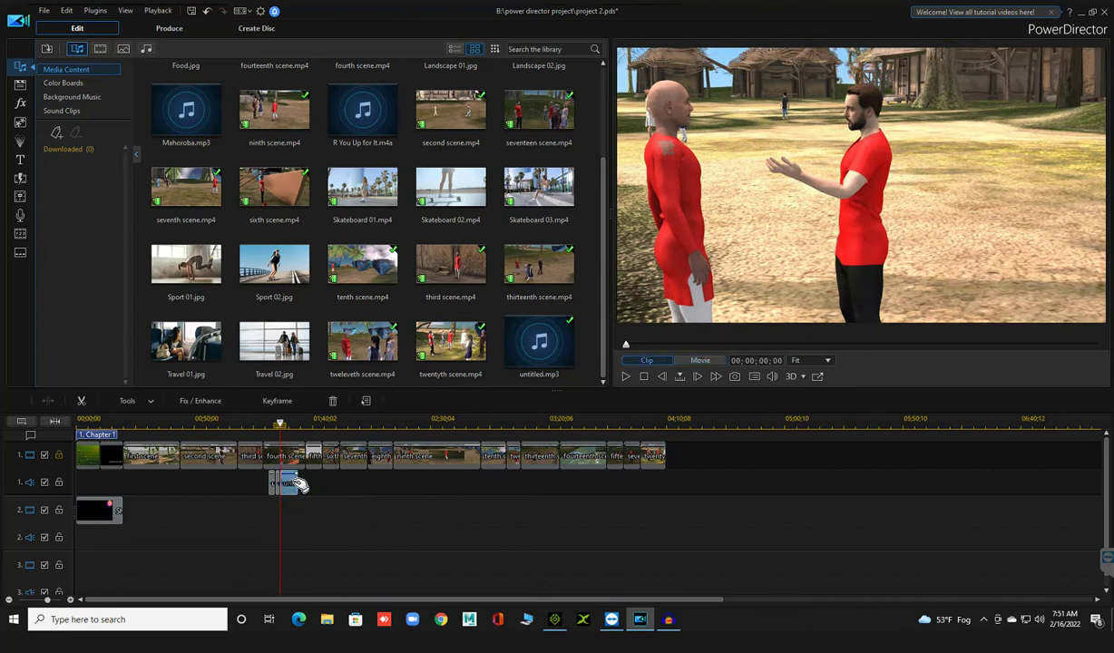
Step: Remove the unwanted part of the untitled narration and play the remaining piece
{"action": "left_click", "coordinate": [333, 401]}
{"action": "left_click", "coordinate": [387, 409]}
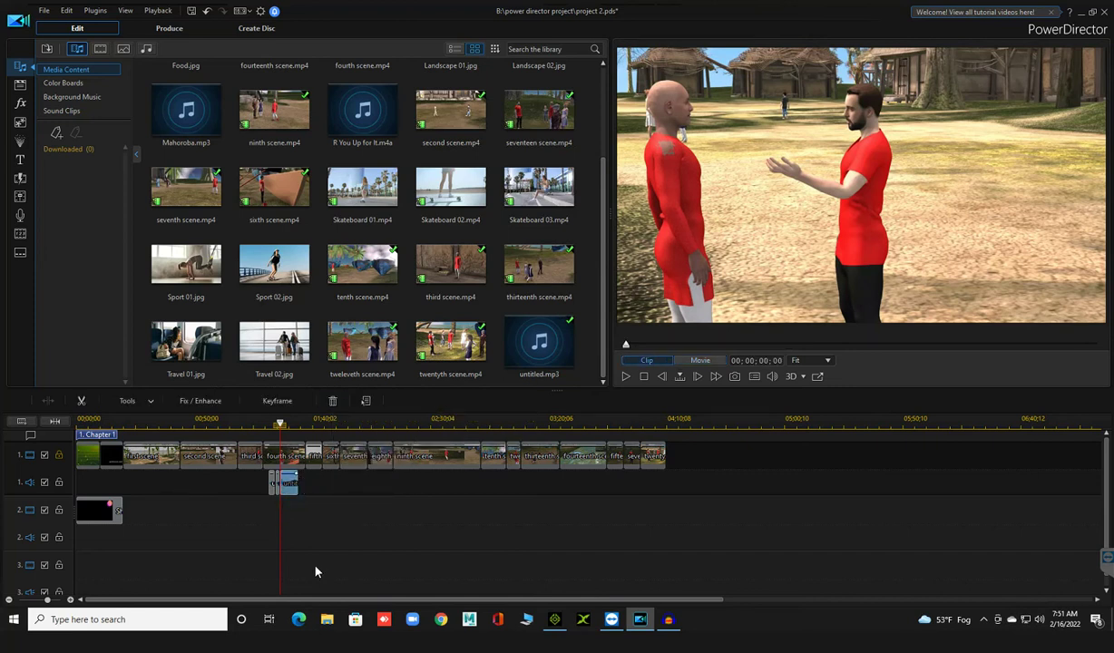
{"action": "left_click", "coordinate": [272, 482]}
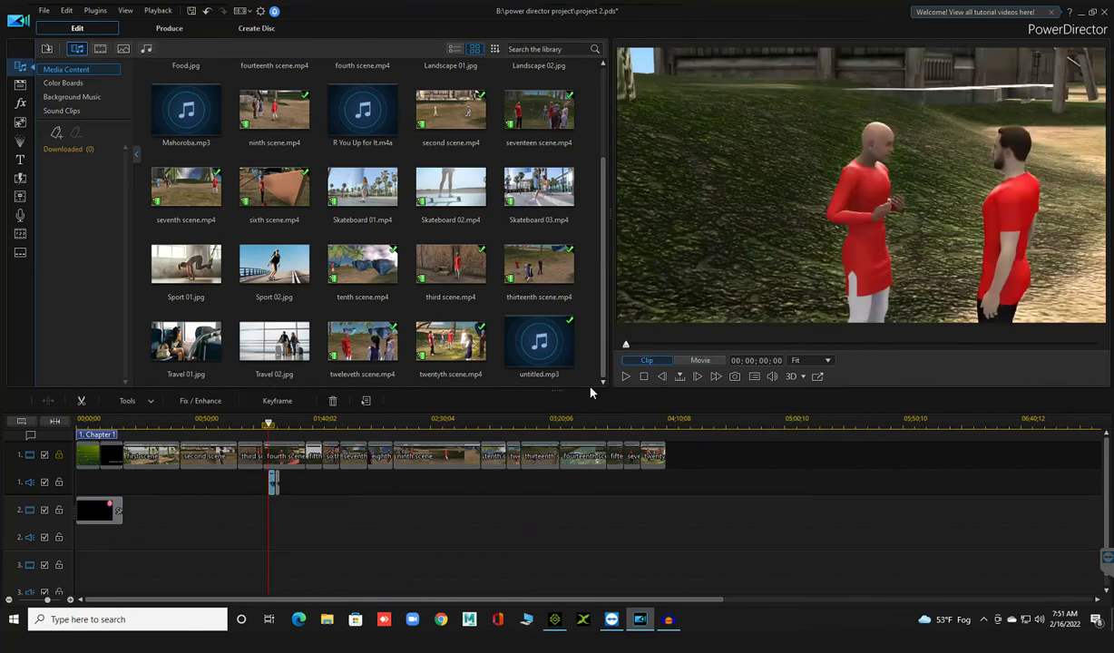
{"action": "key", "text": "space"}
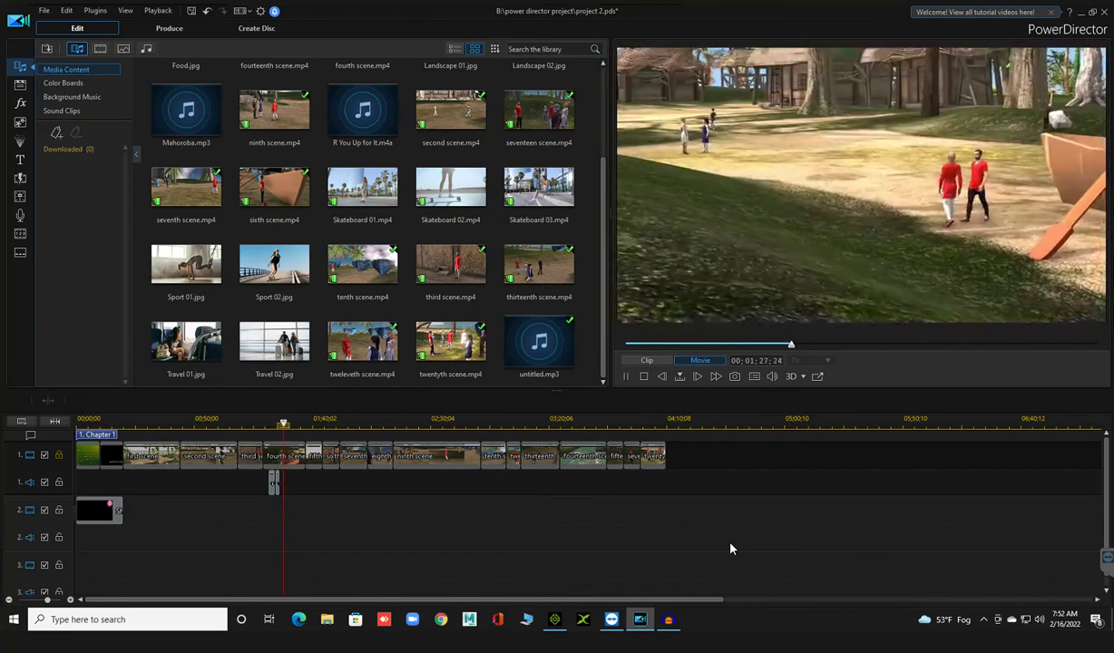
Step: Slide the two-second narration piece along audio track 1 to 01;26;04–01;28;05
{"action": "left_click", "coordinate": [278, 488]}
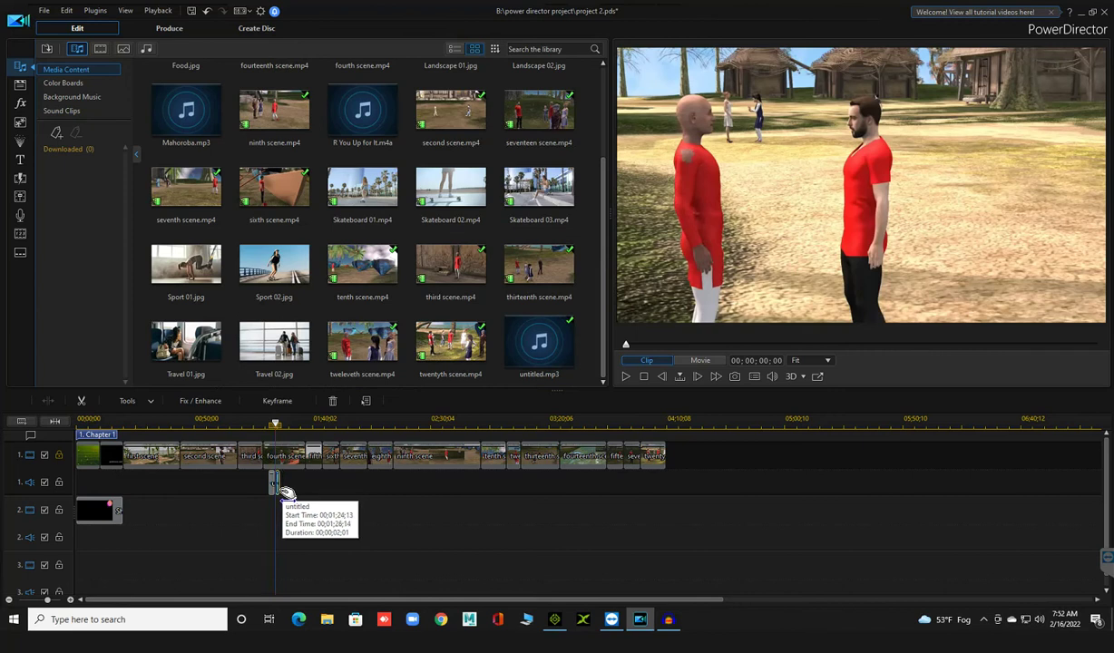
{"action": "left_click_drag", "start_coordinate": [287, 493], "coordinate": [287, 493]}
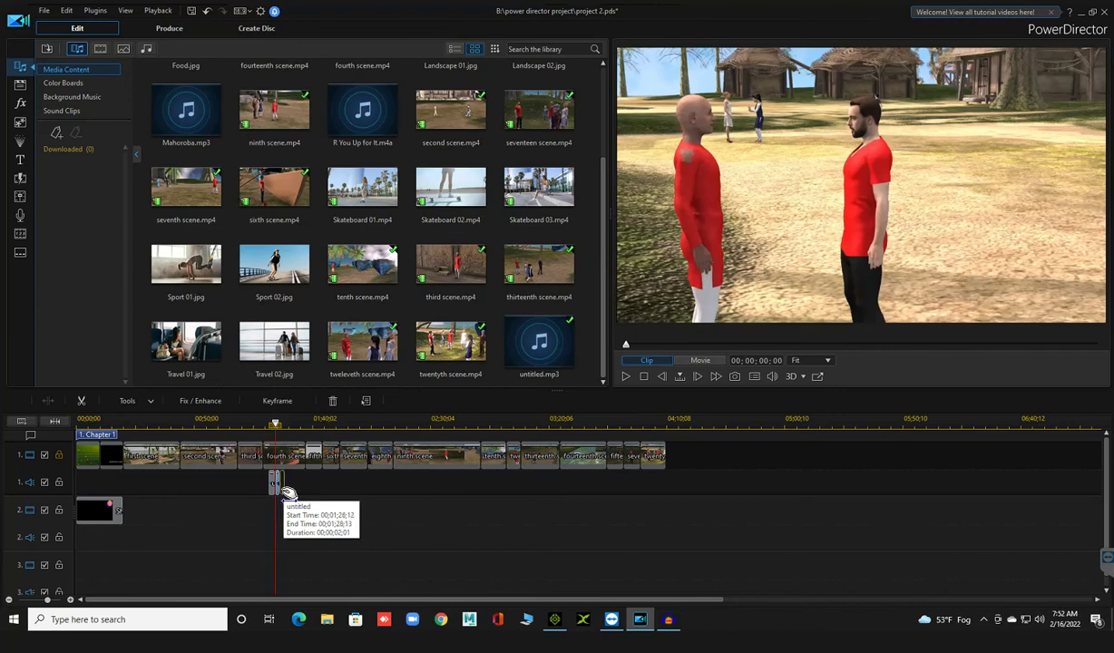
{"action": "left_click_drag", "start_coordinate": [287, 493], "coordinate": [288, 493]}
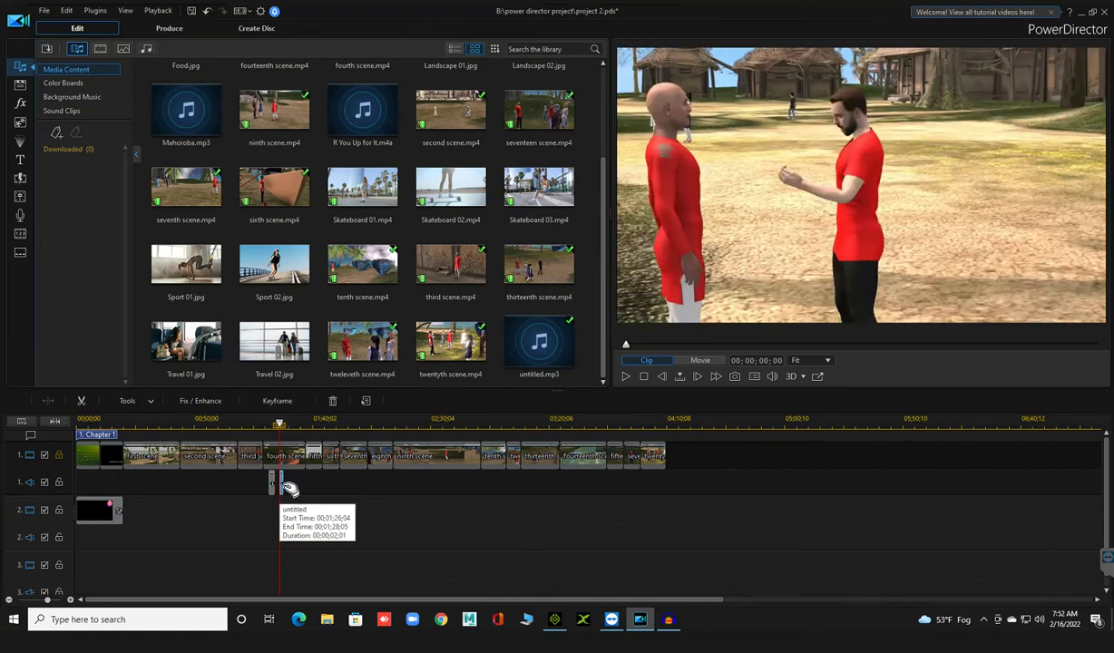
Step: Preview the movie and the short narration clip, then lock audio track 1
{"action": "left_click", "coordinate": [624, 378]}
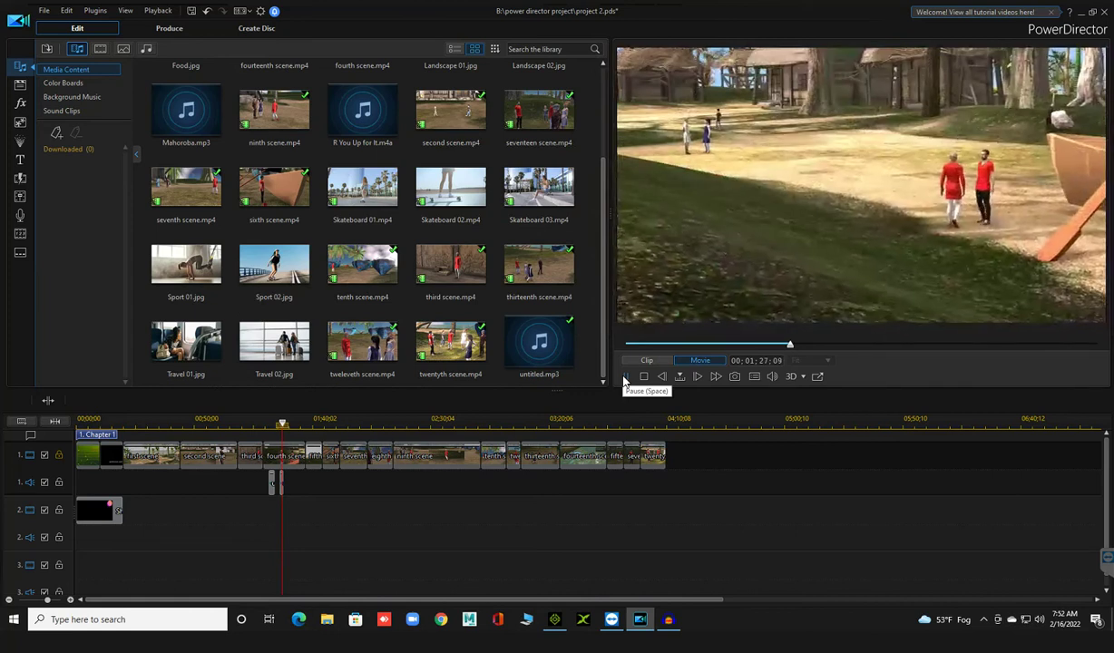
{"action": "left_click", "coordinate": [275, 483]}
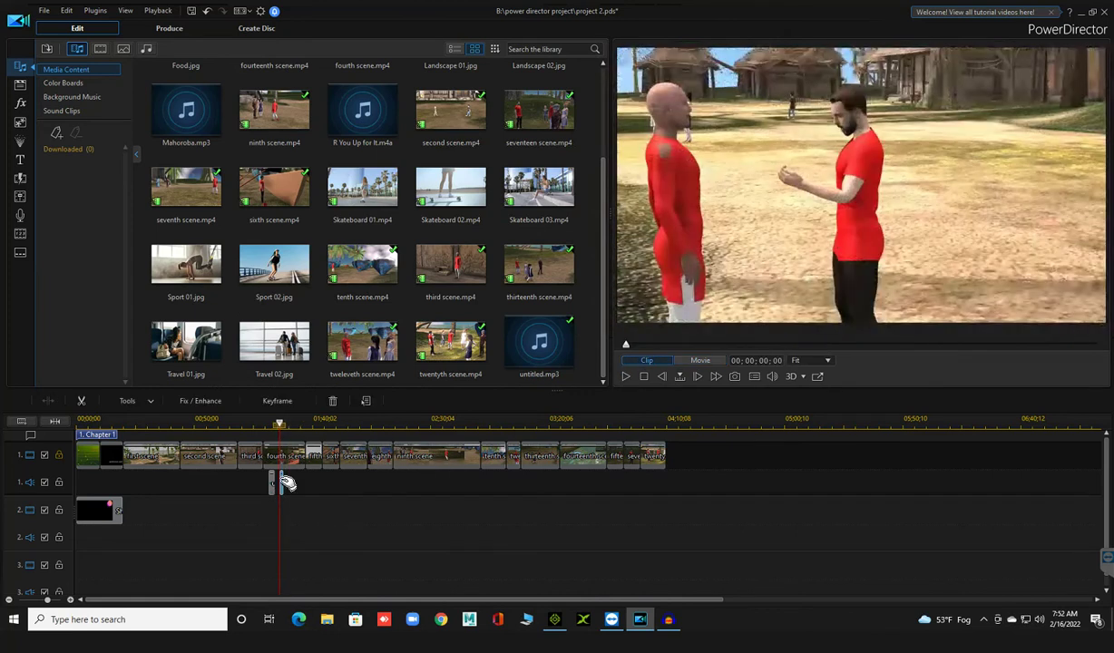
{"action": "key", "text": "space"}
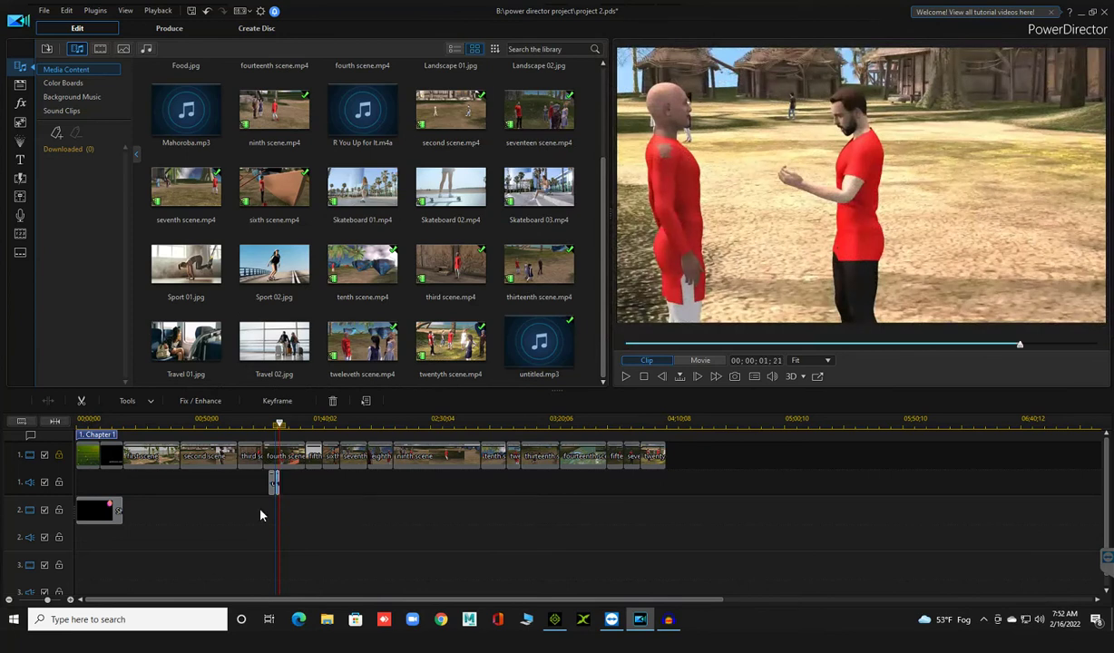
{"action": "left_click", "coordinate": [245, 496]}
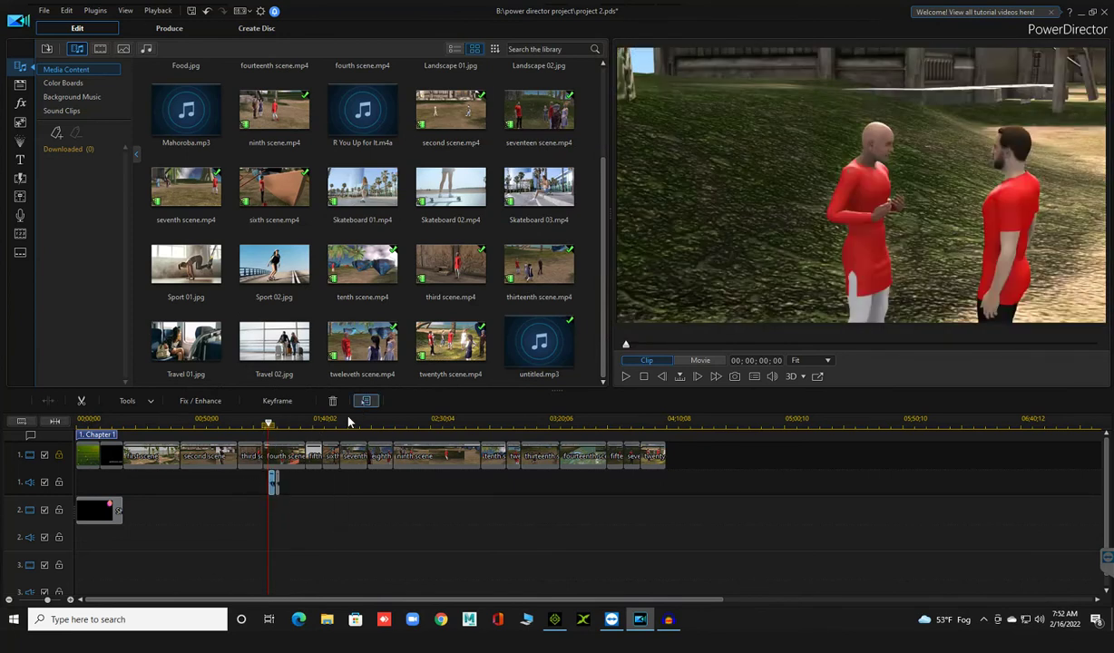
{"action": "left_click", "coordinate": [60, 483]}
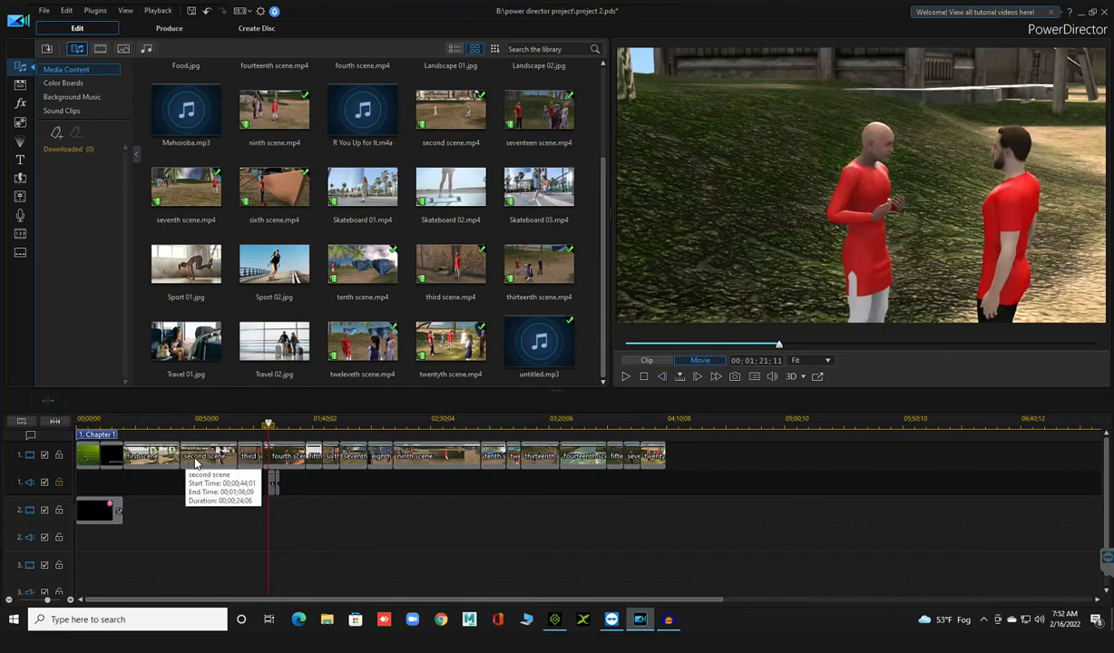
{"action": "left_click", "coordinate": [256, 454]}
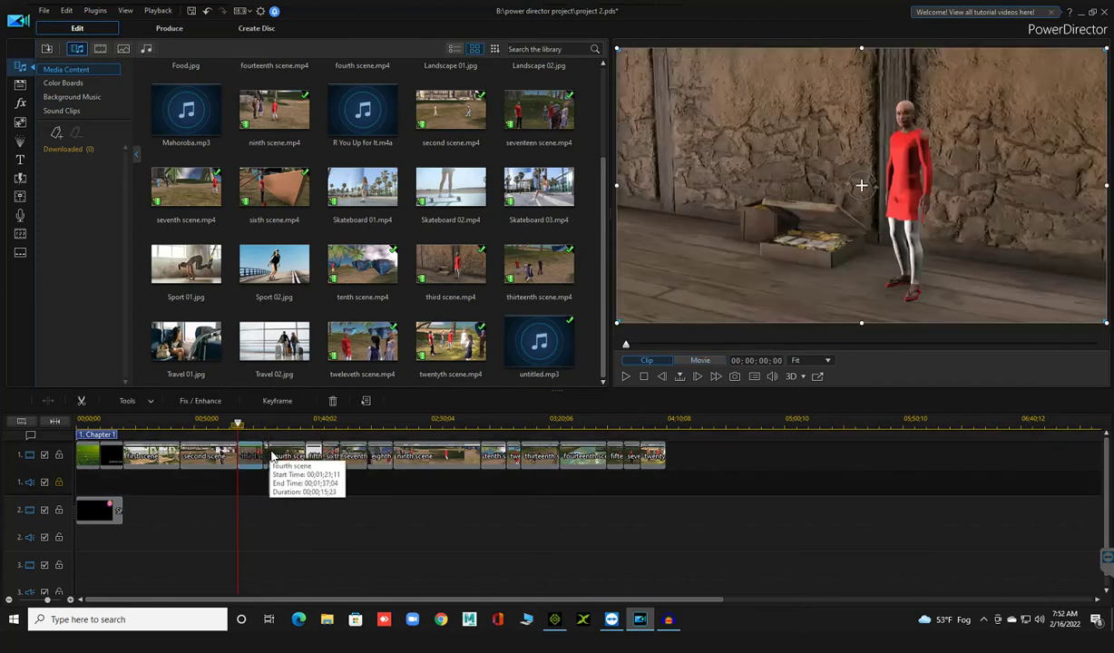
{"action": "left_click", "coordinate": [626, 378]}
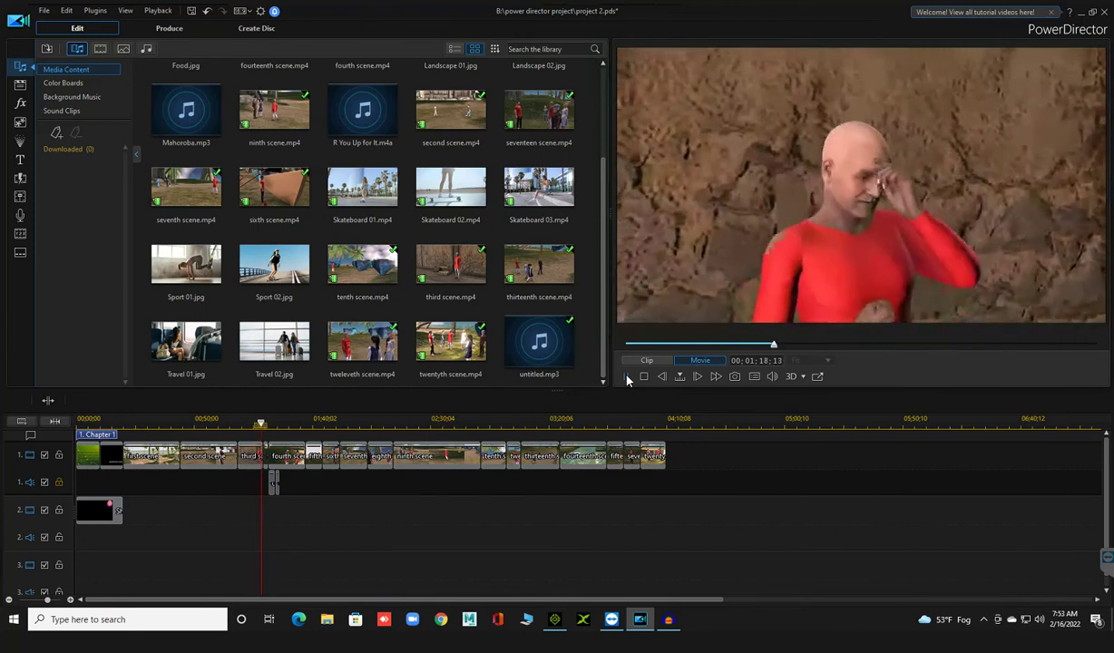
{"action": "left_click", "coordinate": [627, 377]}
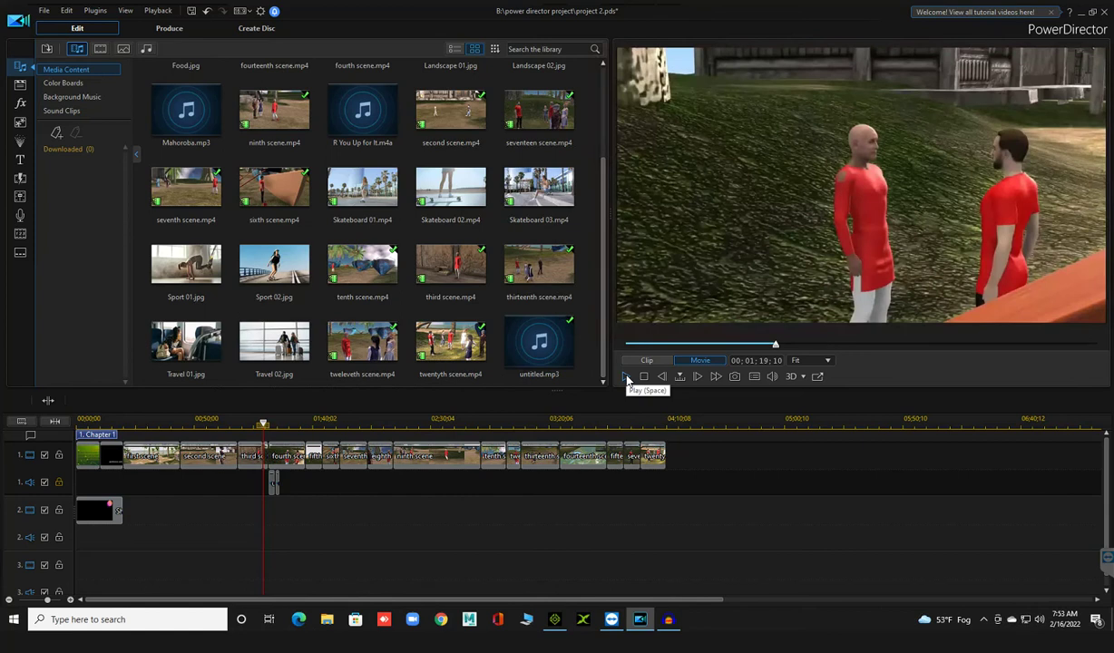
{"action": "left_click", "coordinate": [627, 376]}
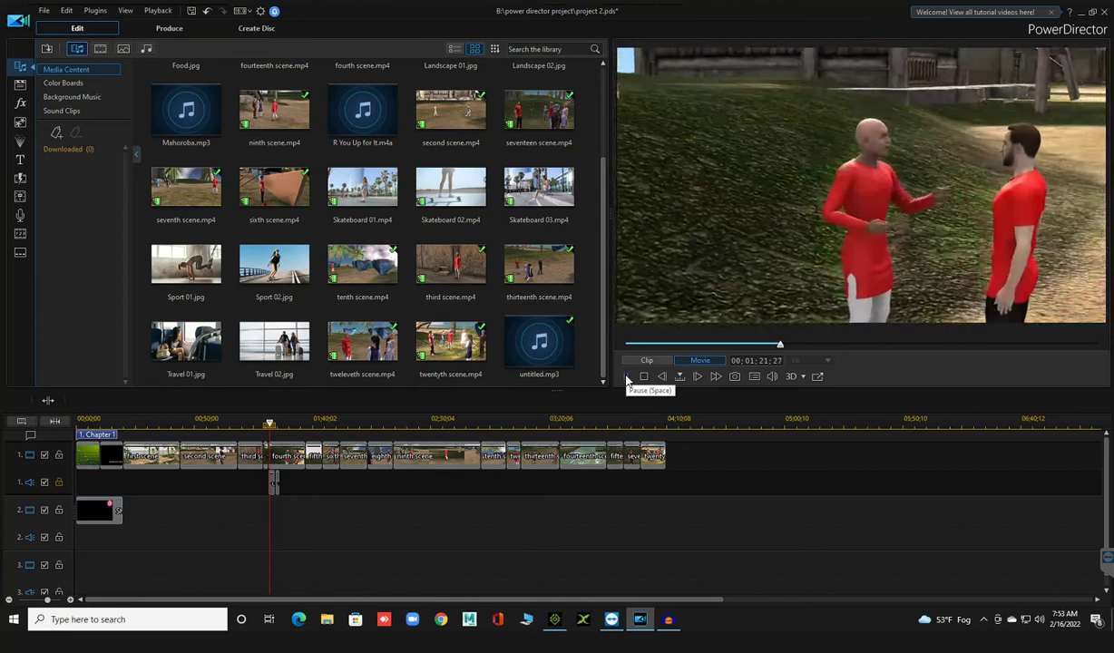
{"action": "left_click", "coordinate": [270, 456]}
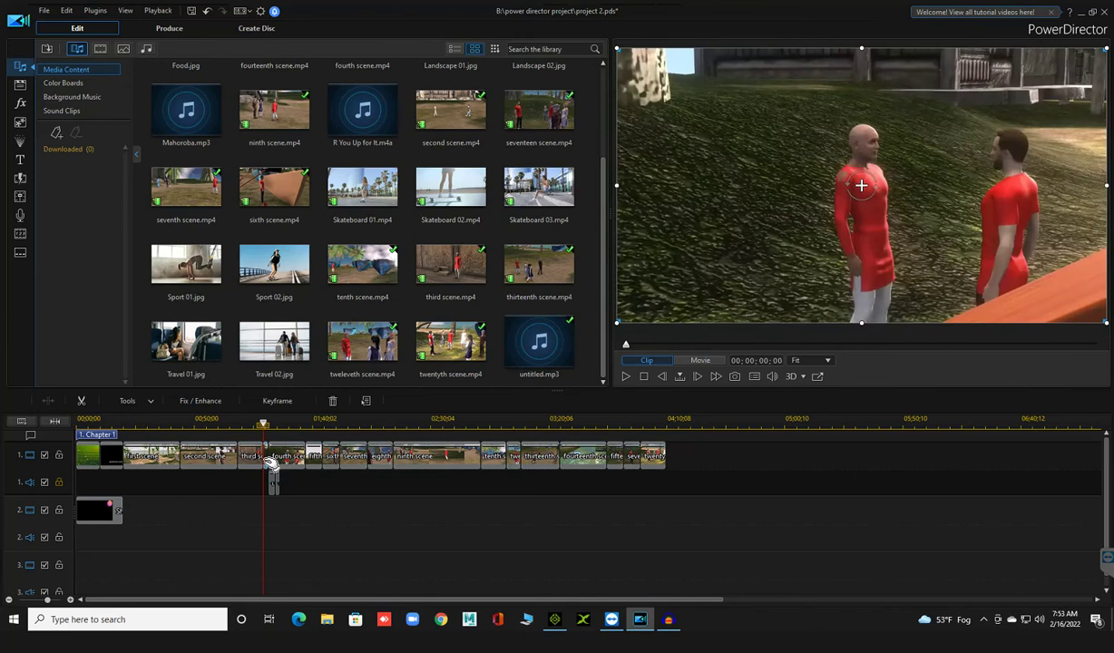
Step: Remove the short clip before the fourth scene using Remove, Fill Gap, and Move All Clips
{"action": "left_click", "coordinate": [332, 402]}
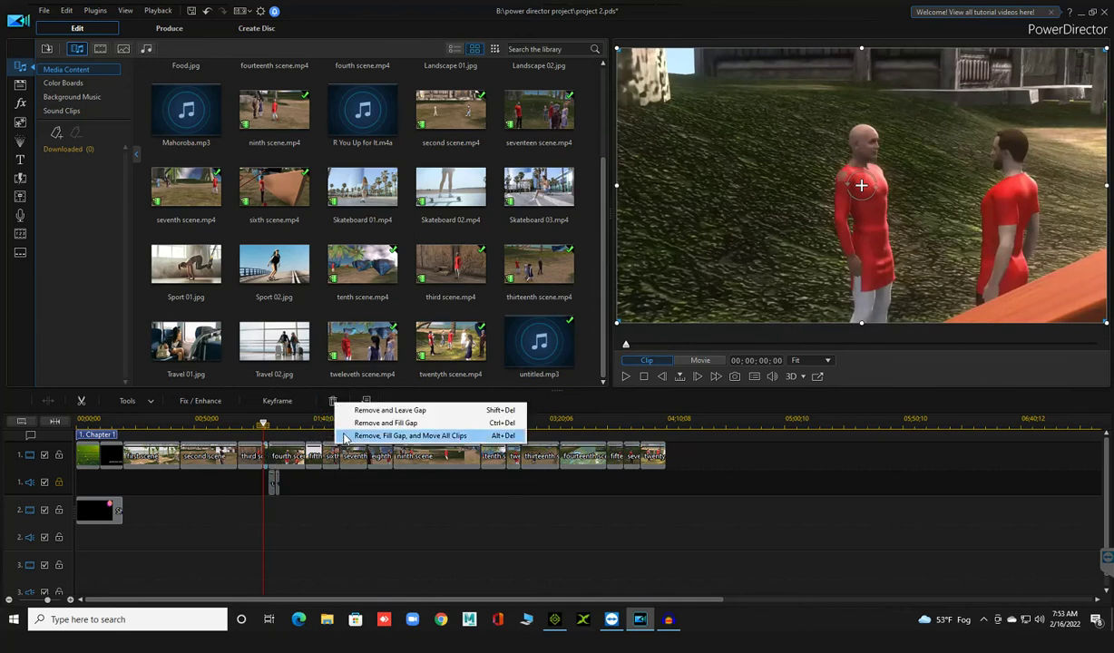
{"action": "left_click", "coordinate": [344, 436]}
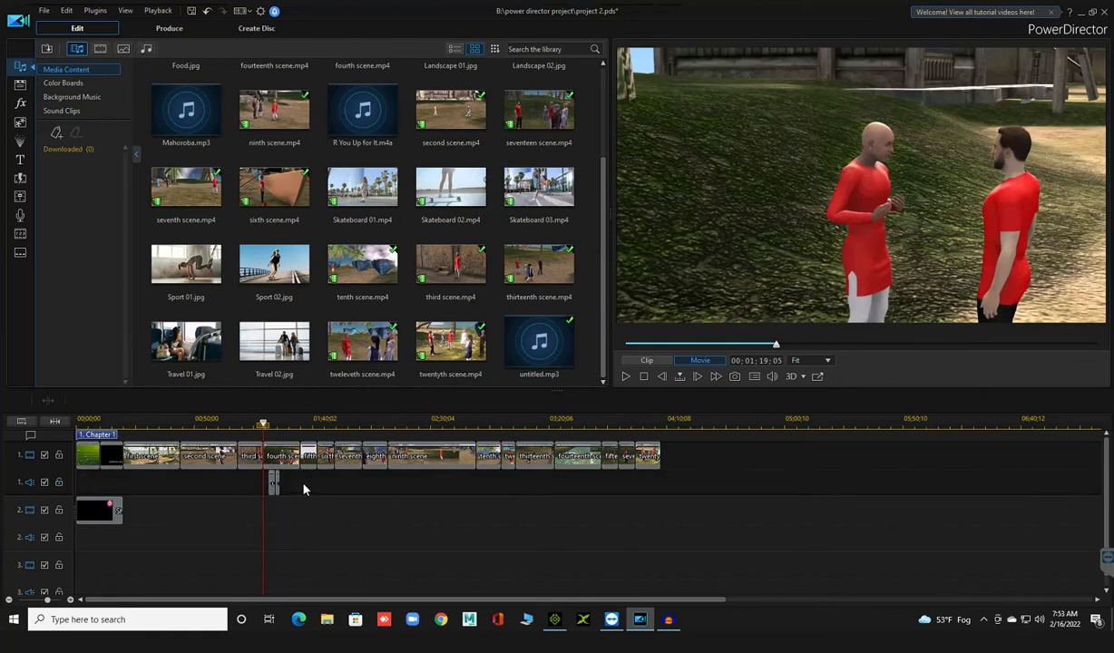
{"action": "left_click", "coordinate": [271, 487]}
{"action": "left_click", "coordinate": [270, 488]}
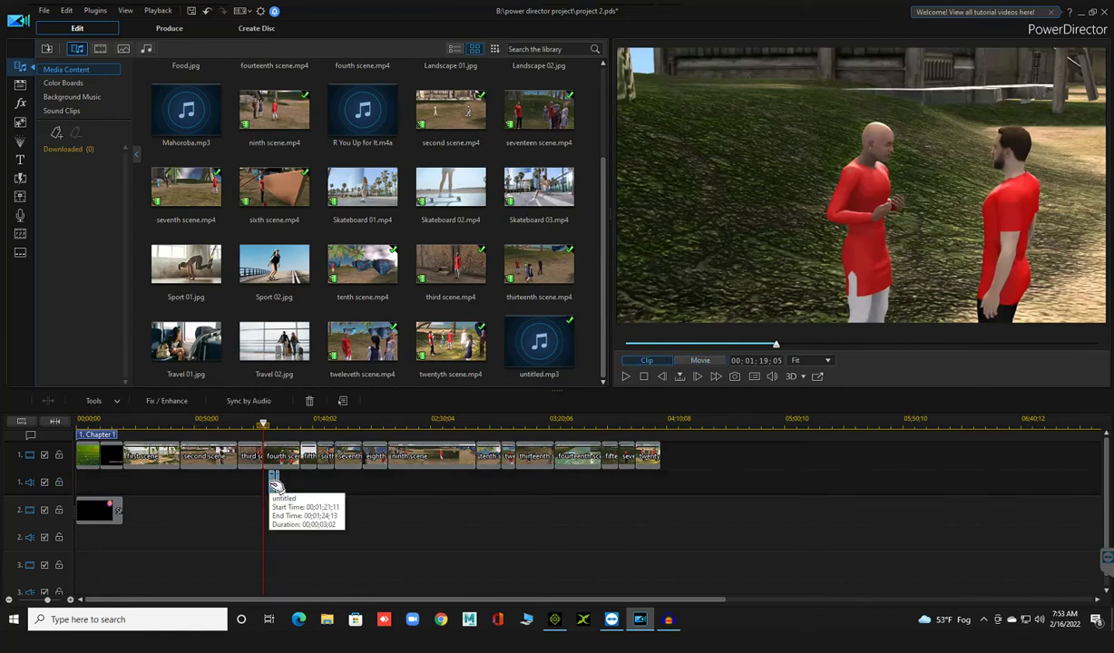
Step: Align the untitled narration piece to start at 01;22;07 under the fourth scene, then play to check
{"action": "left_click_drag", "start_coordinate": [275, 486], "coordinate": [269, 487]}
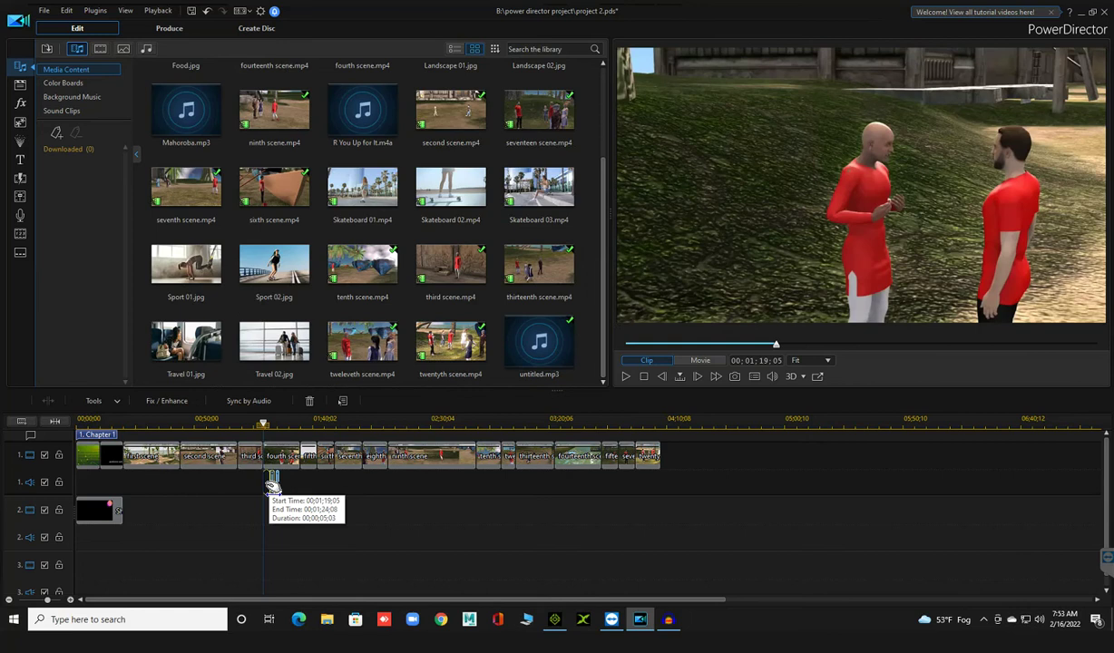
{"action": "left_click", "coordinate": [281, 505]}
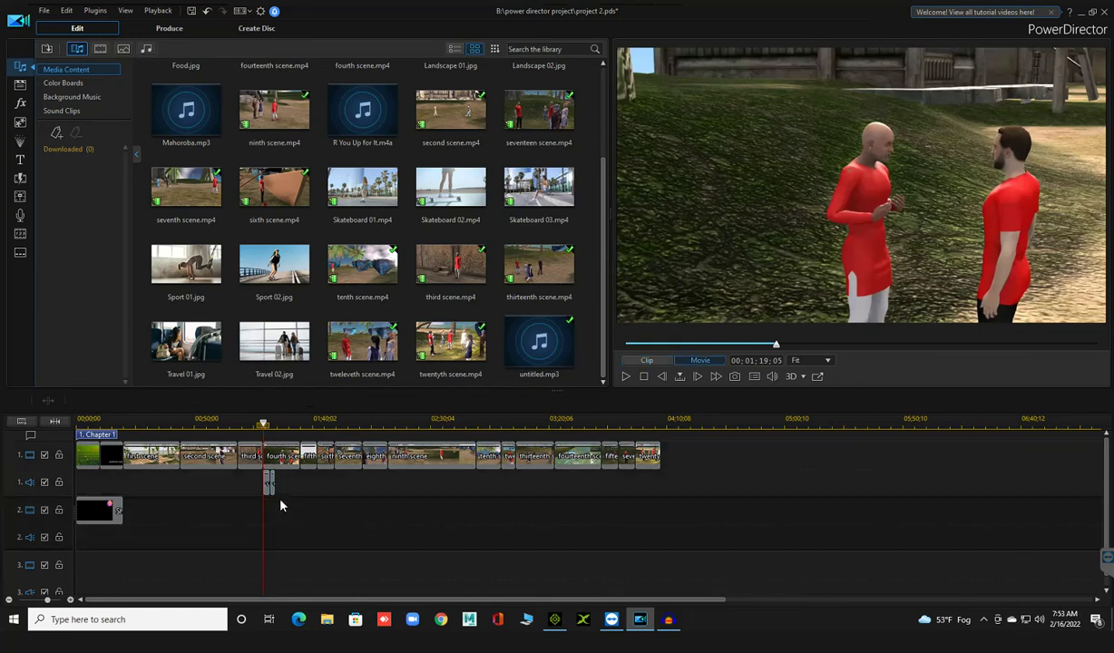
{"action": "left_click", "coordinate": [626, 377]}
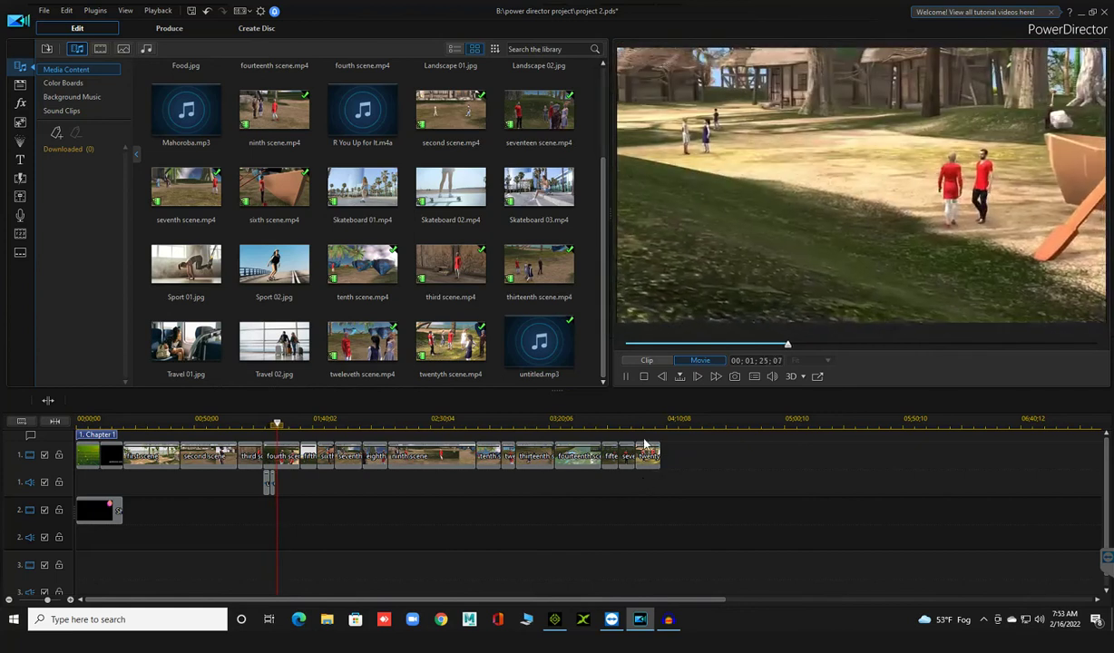
{"action": "left_click", "coordinate": [273, 484]}
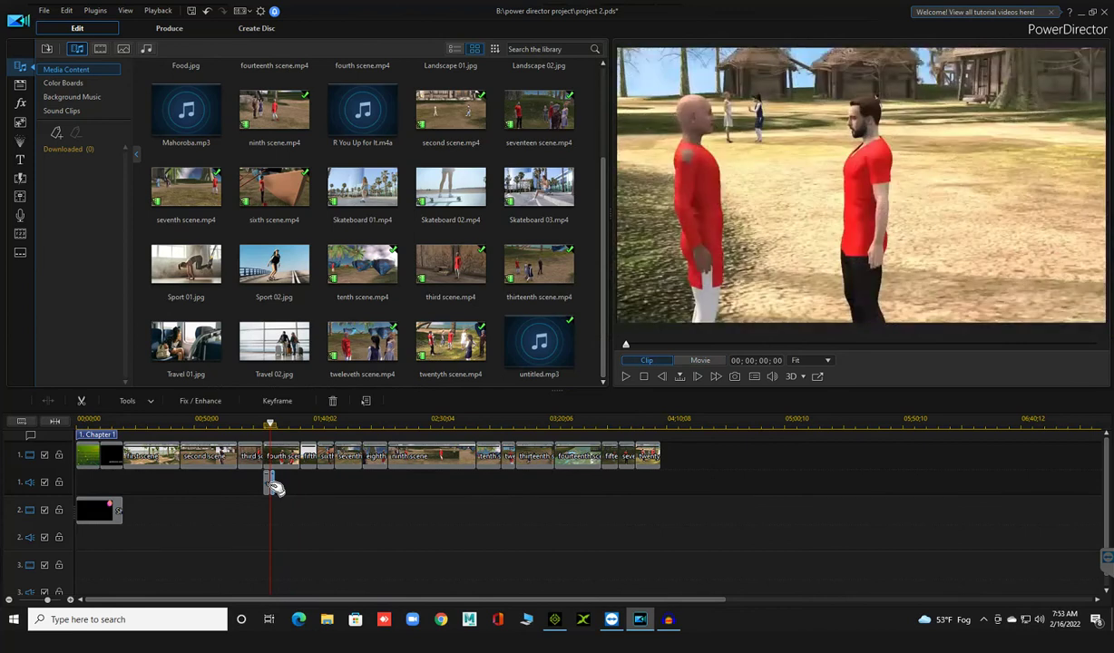
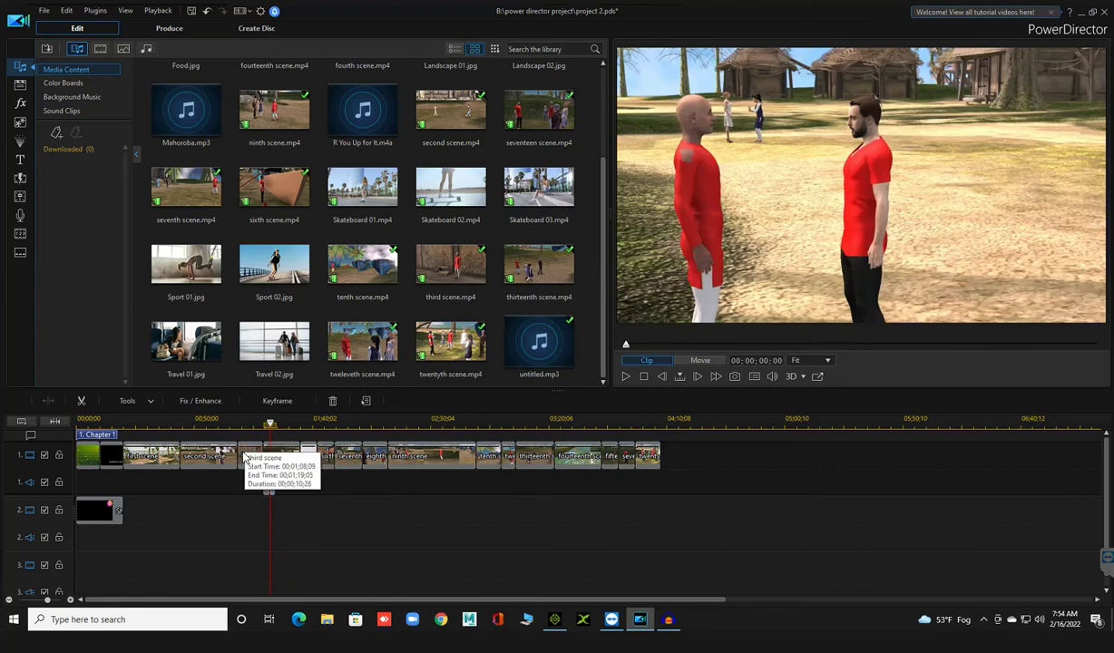
Step: Play the movie from the third scene clip, then select the fourth scene clip
{"action": "left_click", "coordinate": [245, 453]}
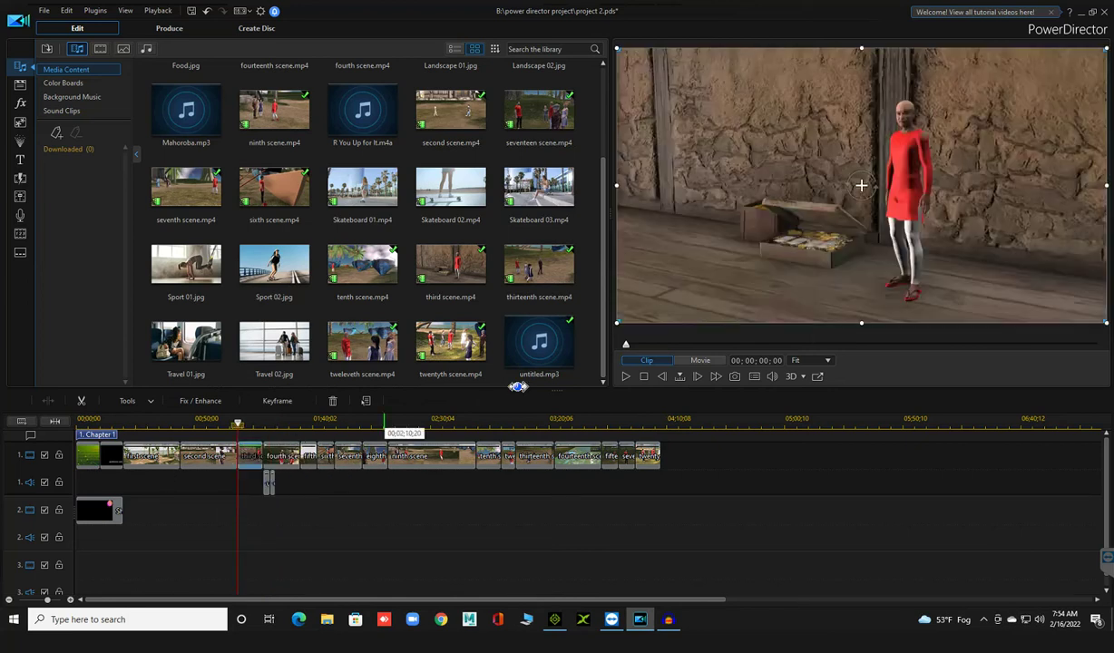
{"action": "left_click", "coordinate": [626, 377]}
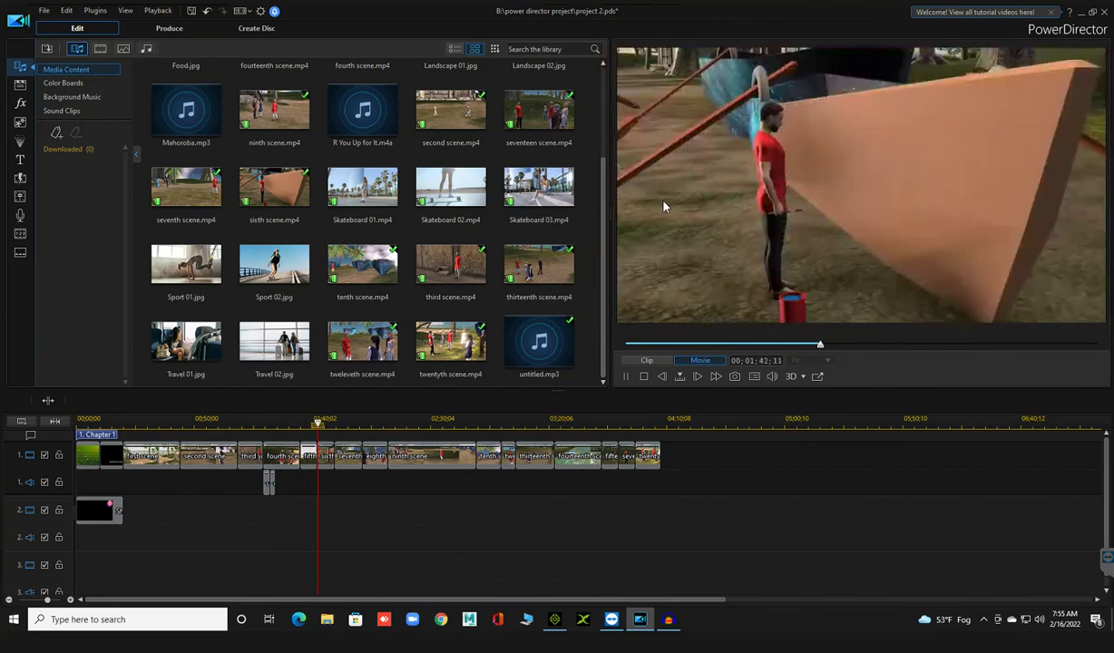
{"action": "left_click", "coordinate": [295, 444]}
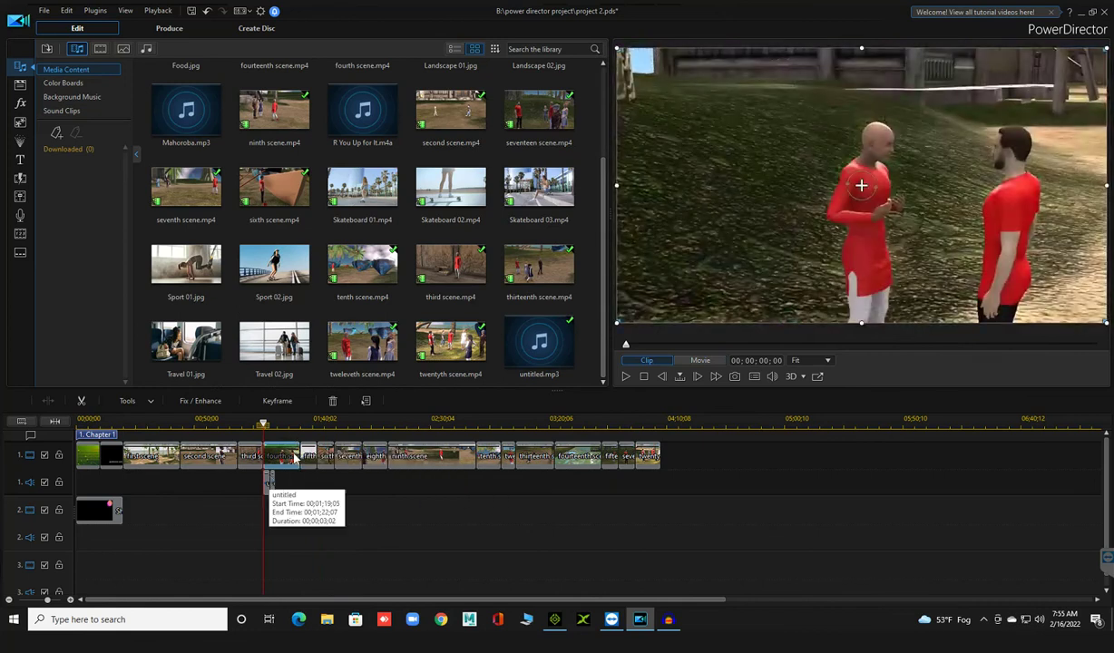
Step: Play the movie from the short rope-and-boat clip and pause it at 01;46;21
{"action": "left_click", "coordinate": [306, 457]}
{"action": "left_click", "coordinate": [309, 454]}
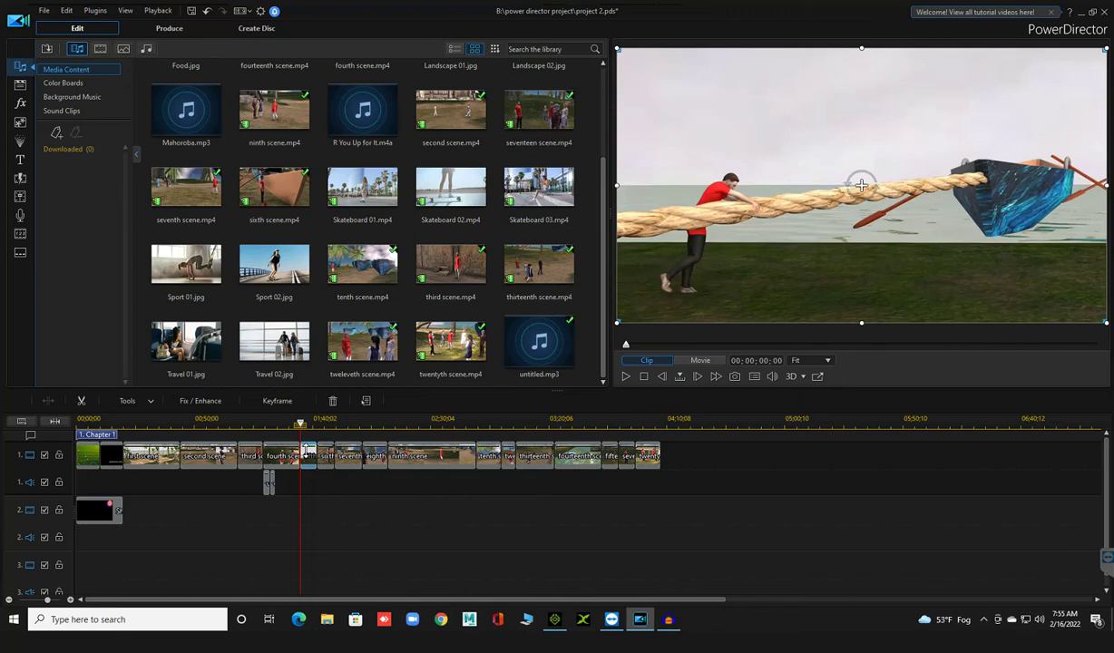
{"action": "left_click", "coordinate": [626, 377]}
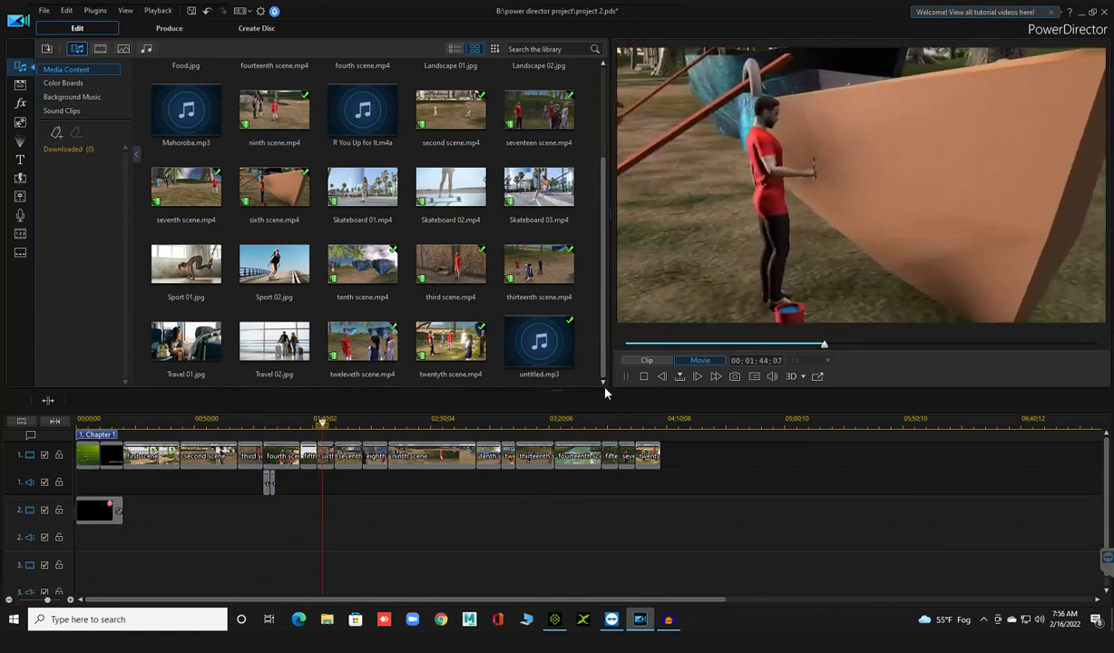
{"action": "left_click", "coordinate": [626, 377]}
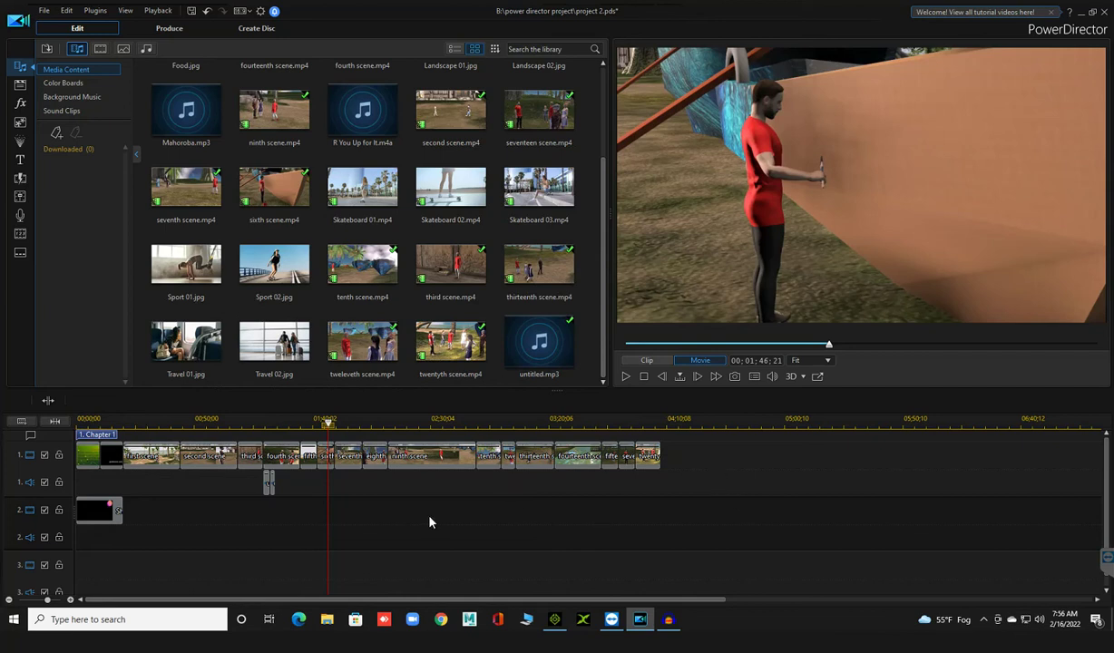
Step: Play the movie from 01;32;15 to 01;34;00, then park the playhead at 01;38;19
{"action": "left_click", "coordinate": [269, 482]}
{"action": "left_click", "coordinate": [338, 490]}
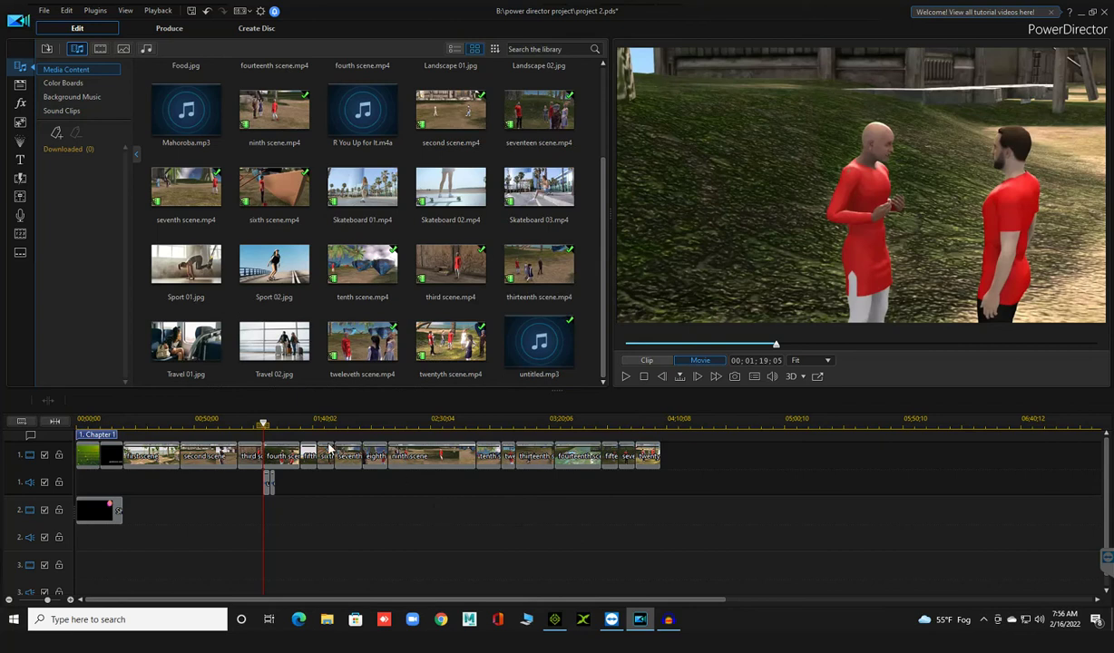
{"action": "left_click", "coordinate": [294, 422]}
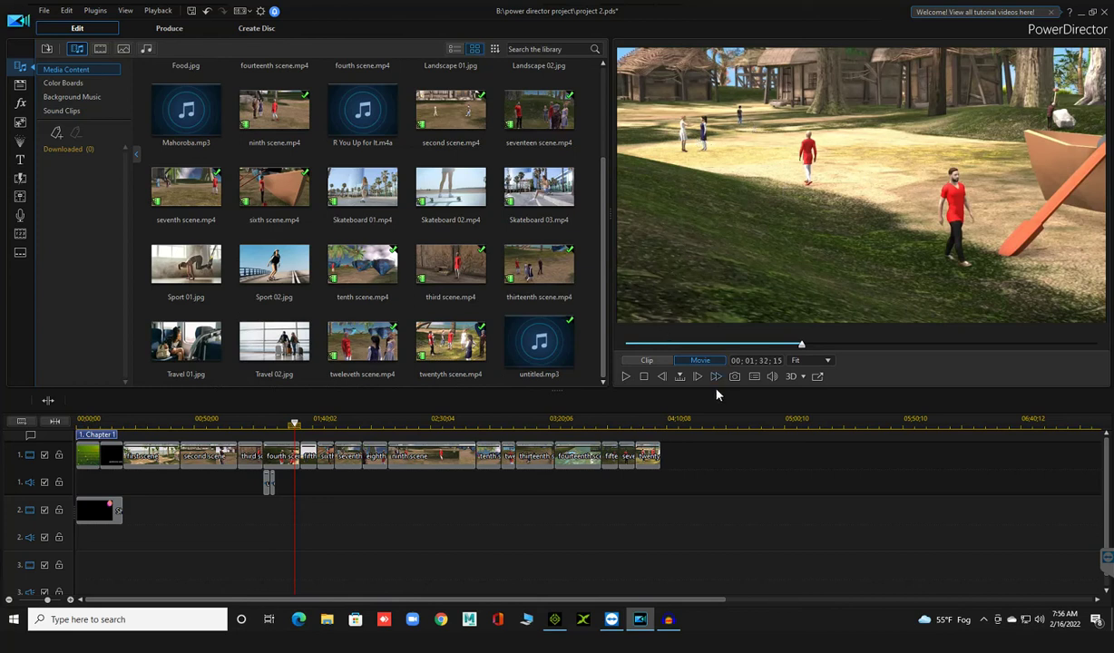
{"action": "left_click", "coordinate": [629, 378]}
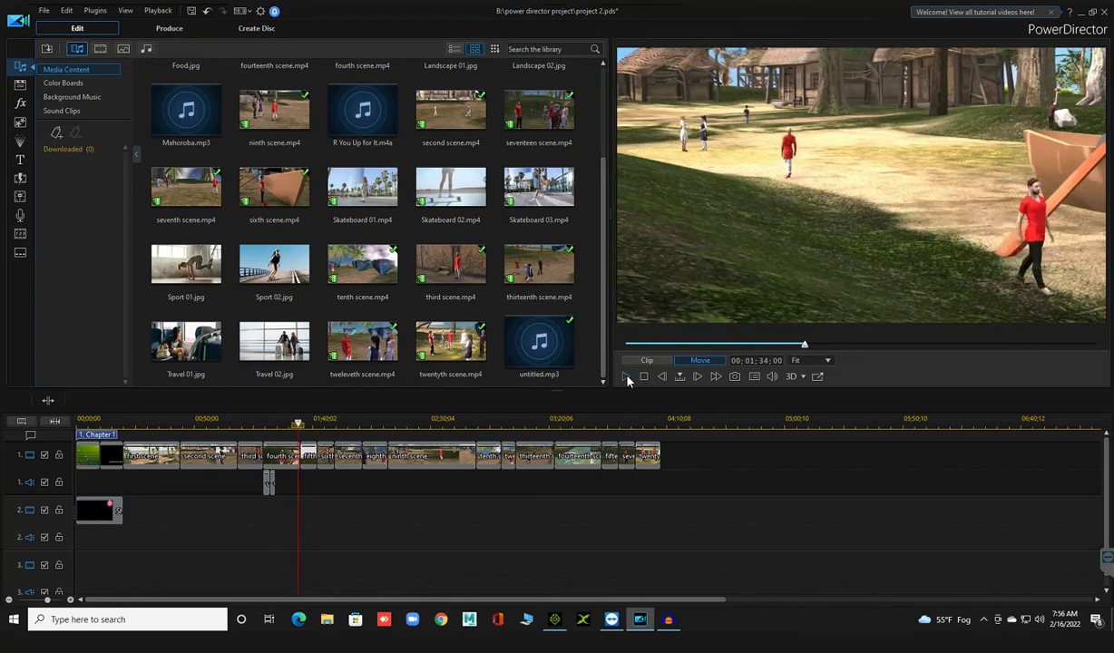
{"action": "left_click", "coordinate": [629, 377]}
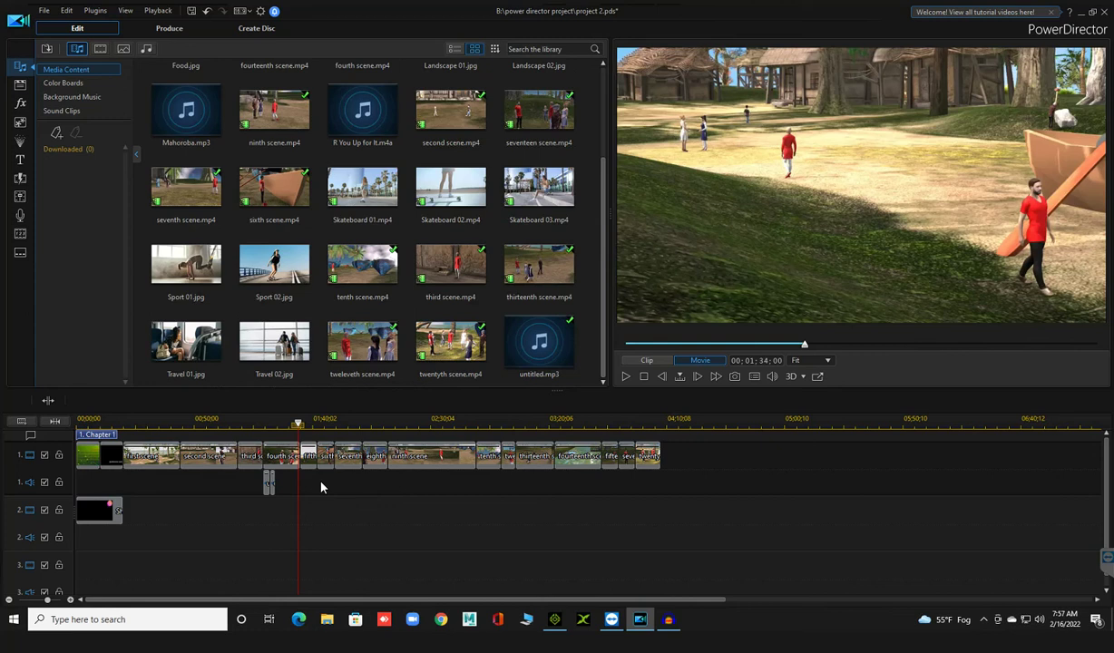
{"action": "left_click", "coordinate": [284, 425]}
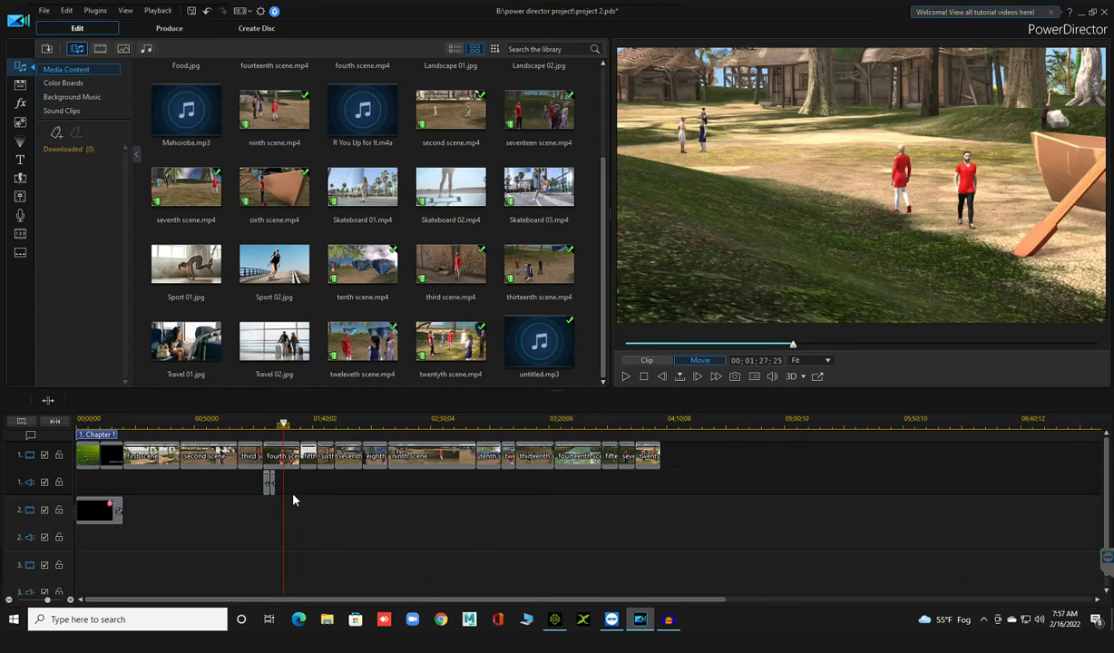
{"action": "left_click", "coordinate": [308, 424]}
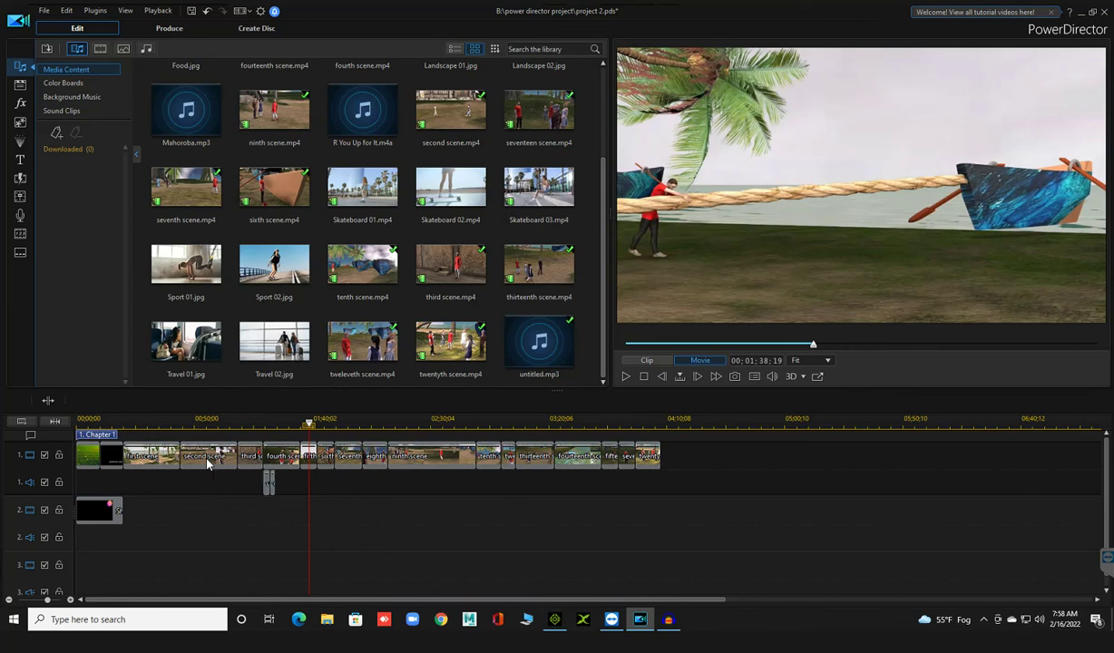
Step: Select the fifth through ninth scene clips in turn, then the later boats scene clip
{"action": "left_click", "coordinate": [271, 482]}
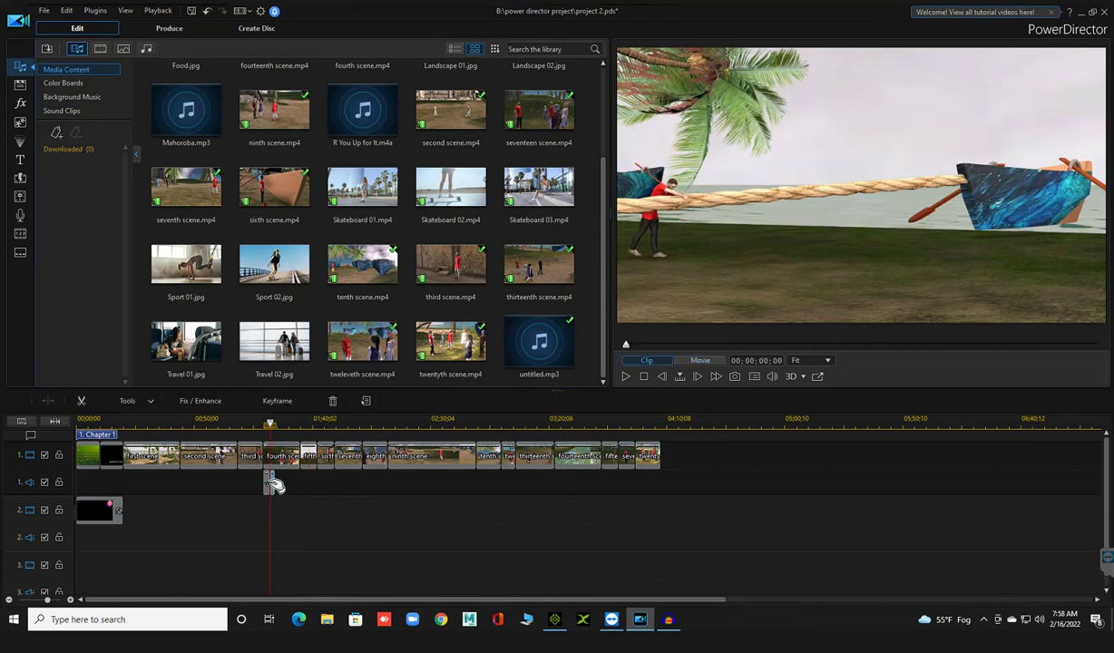
{"action": "left_click", "coordinate": [314, 456]}
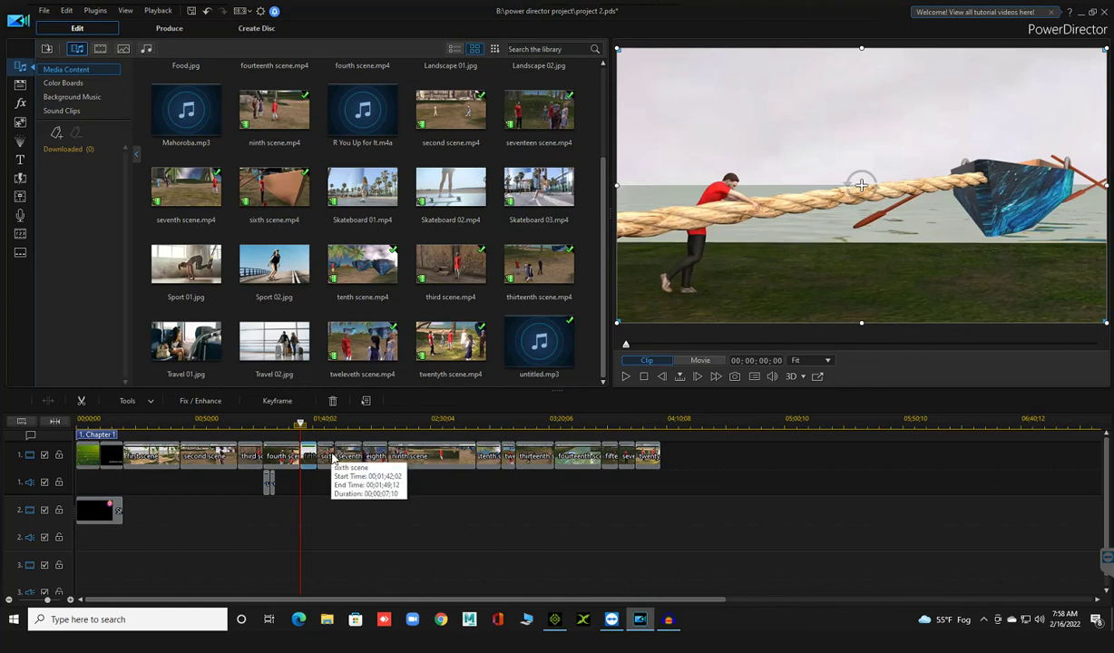
{"action": "left_click", "coordinate": [334, 457]}
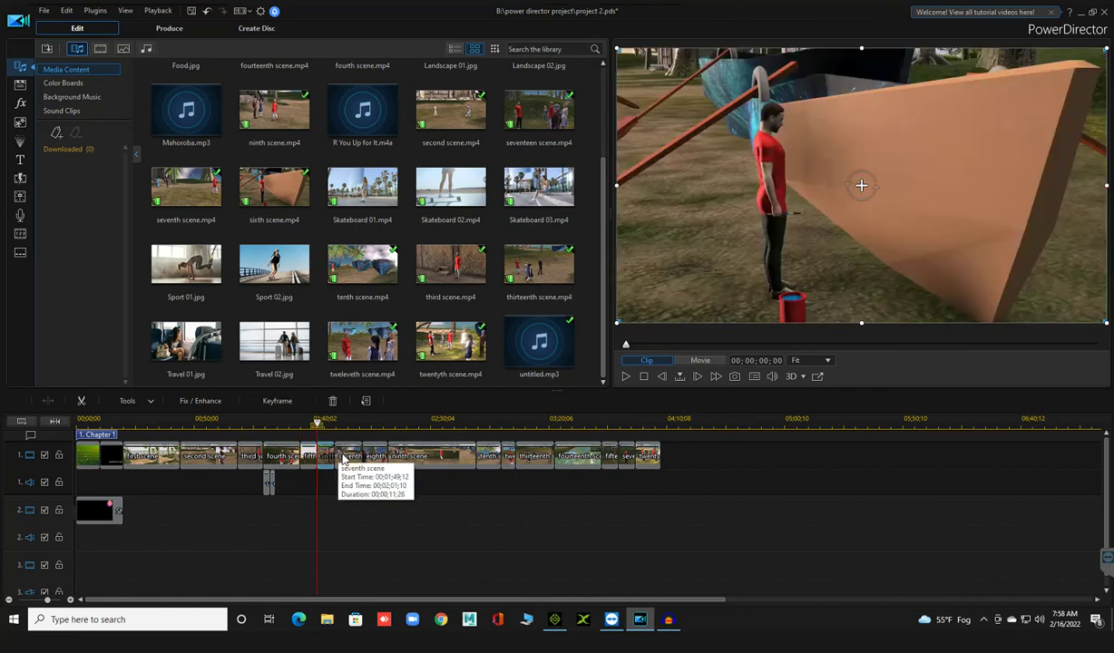
{"action": "left_click", "coordinate": [344, 458]}
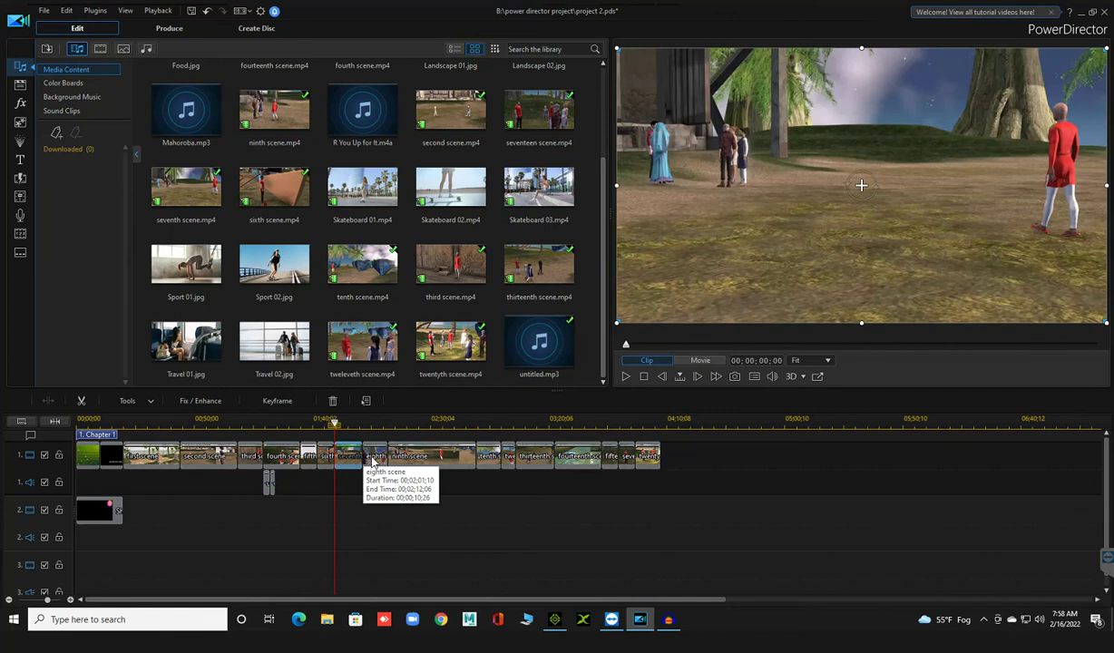
{"action": "left_click", "coordinate": [374, 459]}
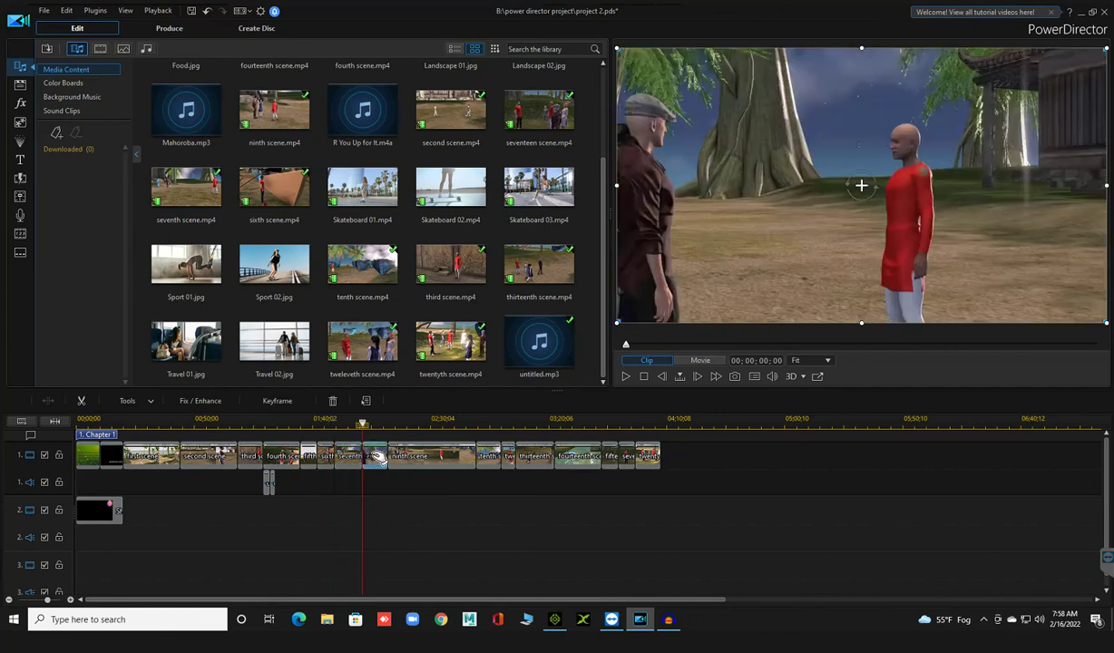
{"action": "left_click", "coordinate": [411, 460]}
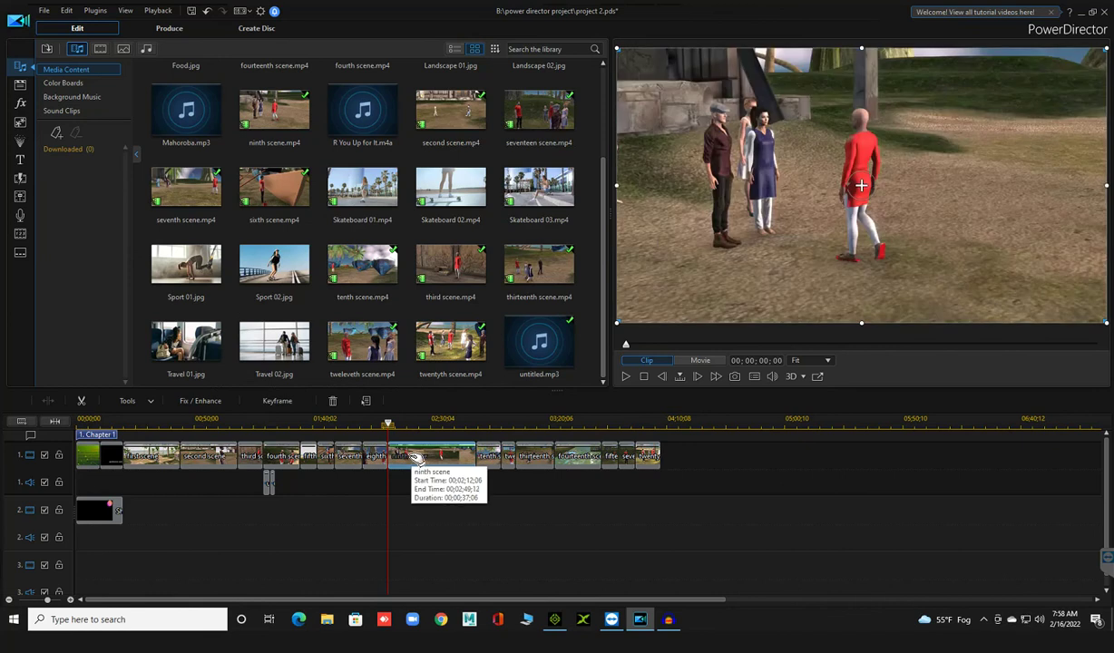
{"action": "left_click", "coordinate": [519, 461]}
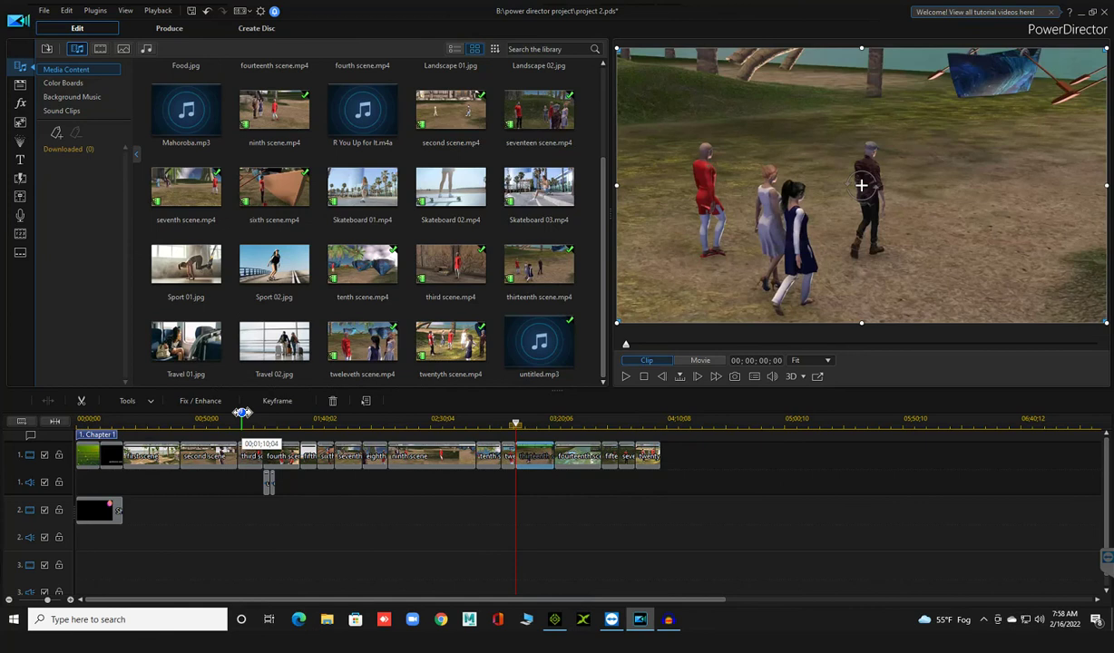
Step: Drag the playhead forward to the fourth scene and select its clip on track 1
{"action": "left_click", "coordinate": [444, 525]}
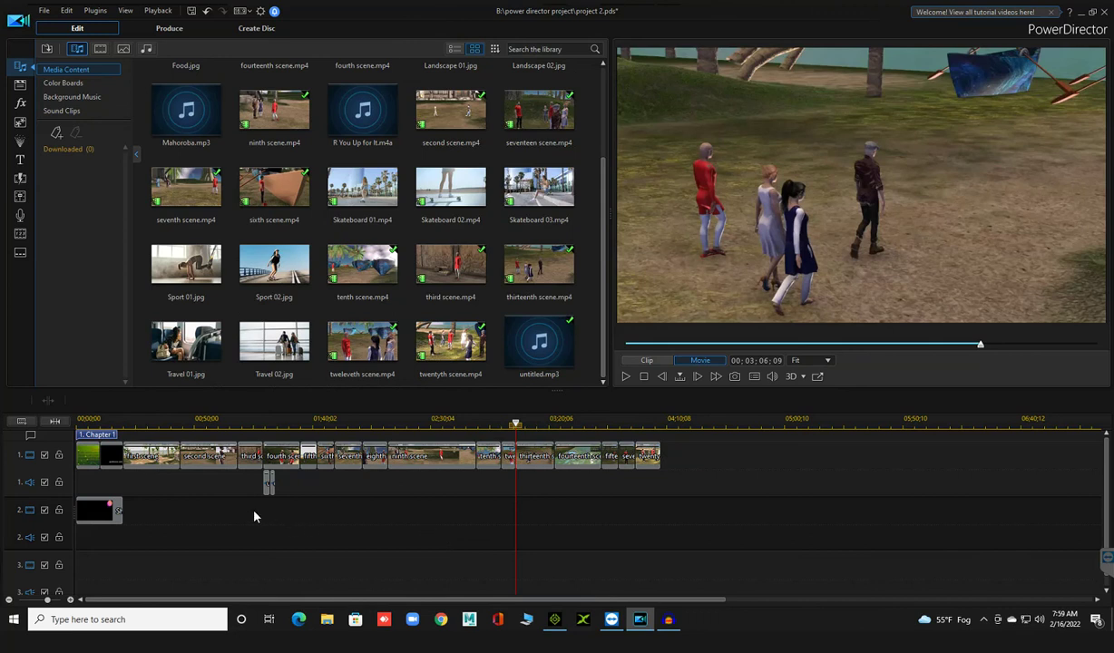
{"action": "mouse_move", "coordinate": [280, 494]}
{"action": "left_click", "coordinate": [271, 457]}
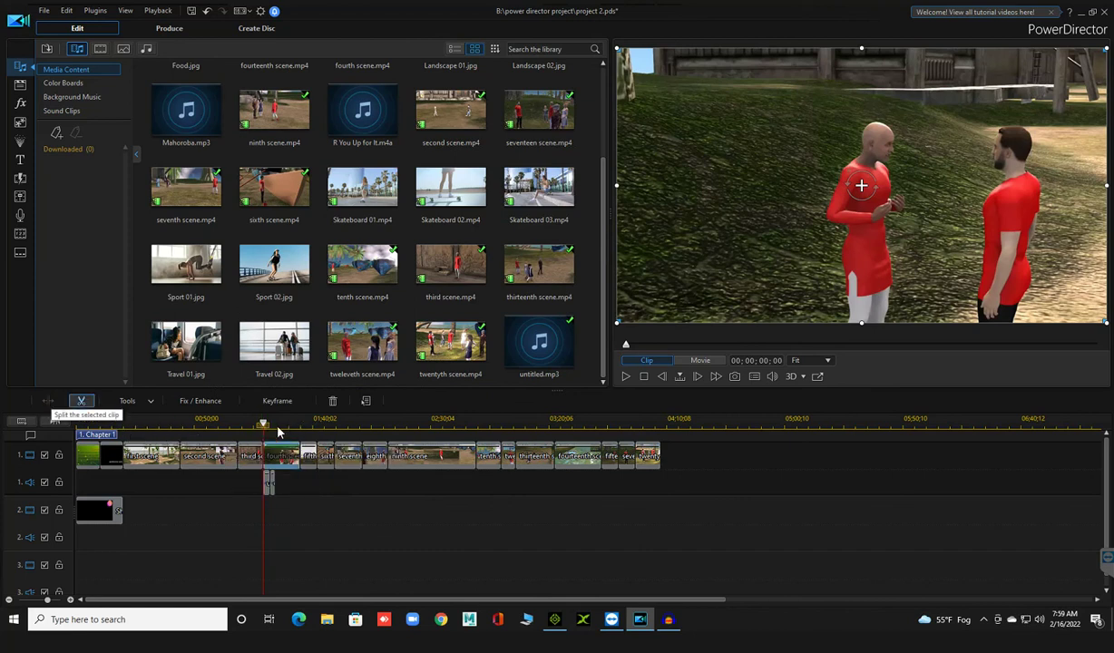
{"action": "left_click_drag", "start_coordinate": [262, 425], "coordinate": [277, 426]}
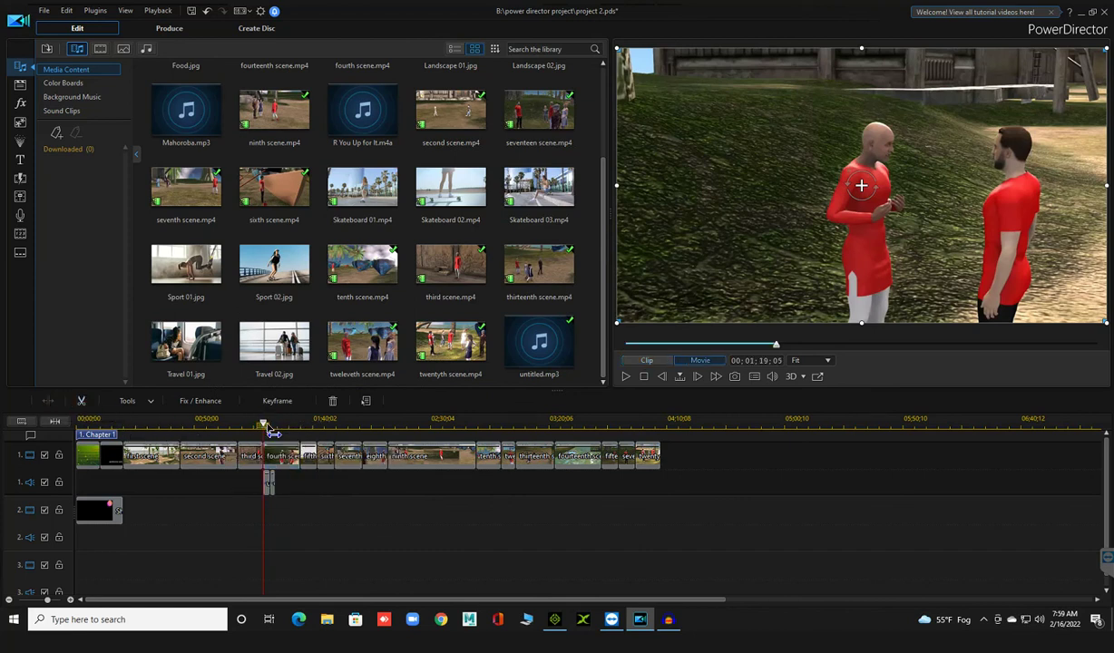
{"action": "left_click", "coordinate": [280, 455]}
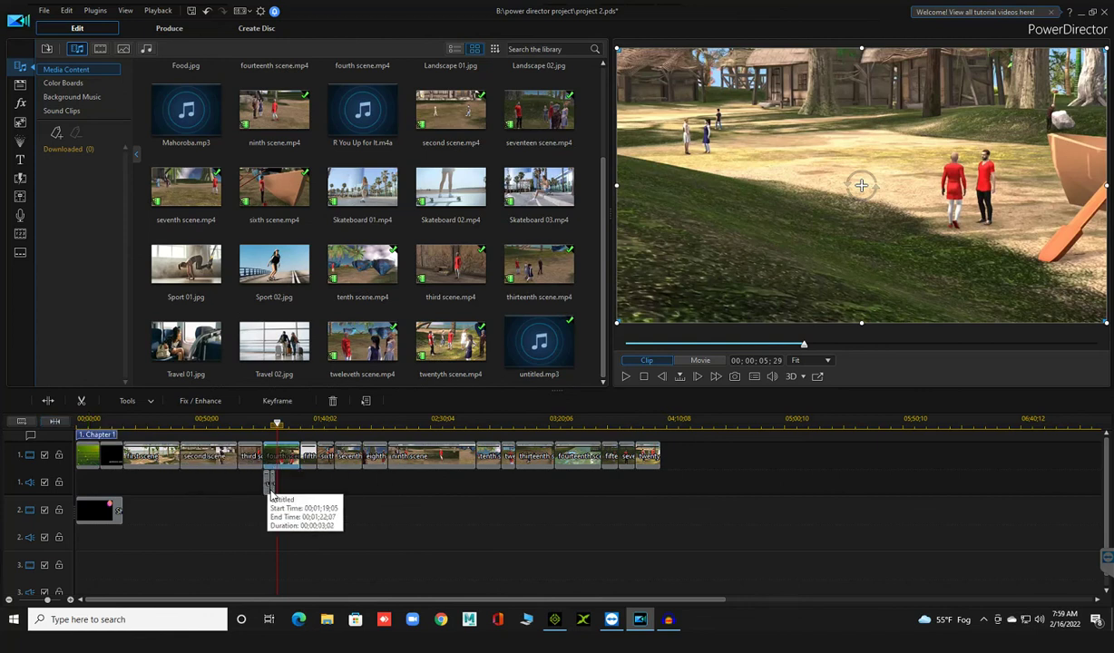
Step: Nudge the Shape 003 overlay on track 2 later to start at 00;00;01;22
{"action": "left_click", "coordinate": [113, 426]}
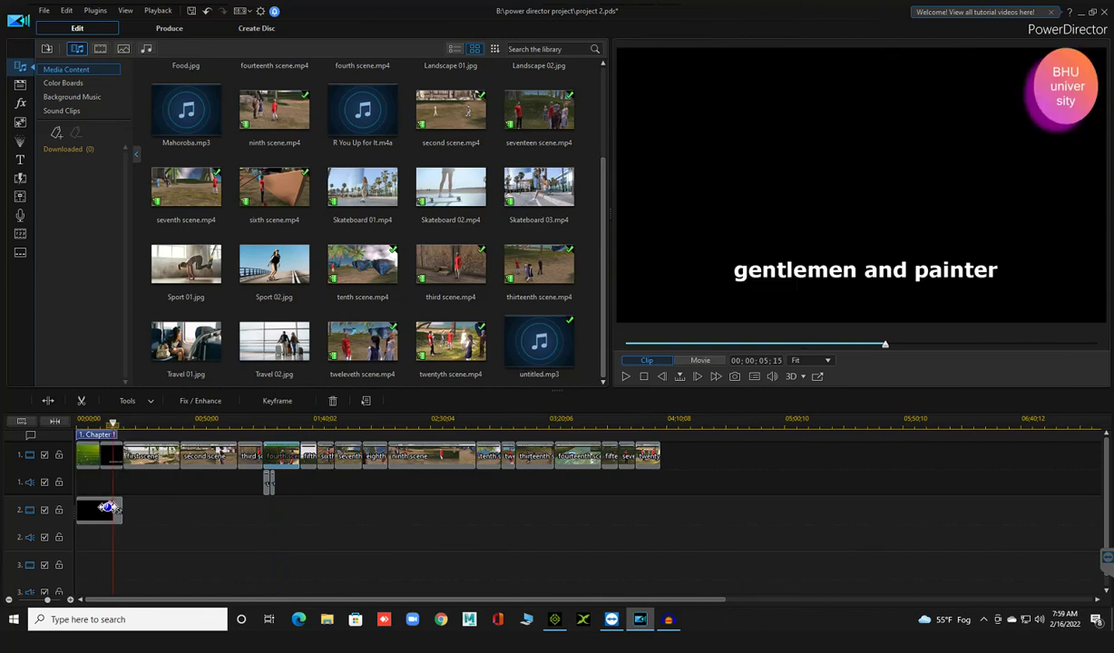
{"action": "left_click", "coordinate": [97, 511]}
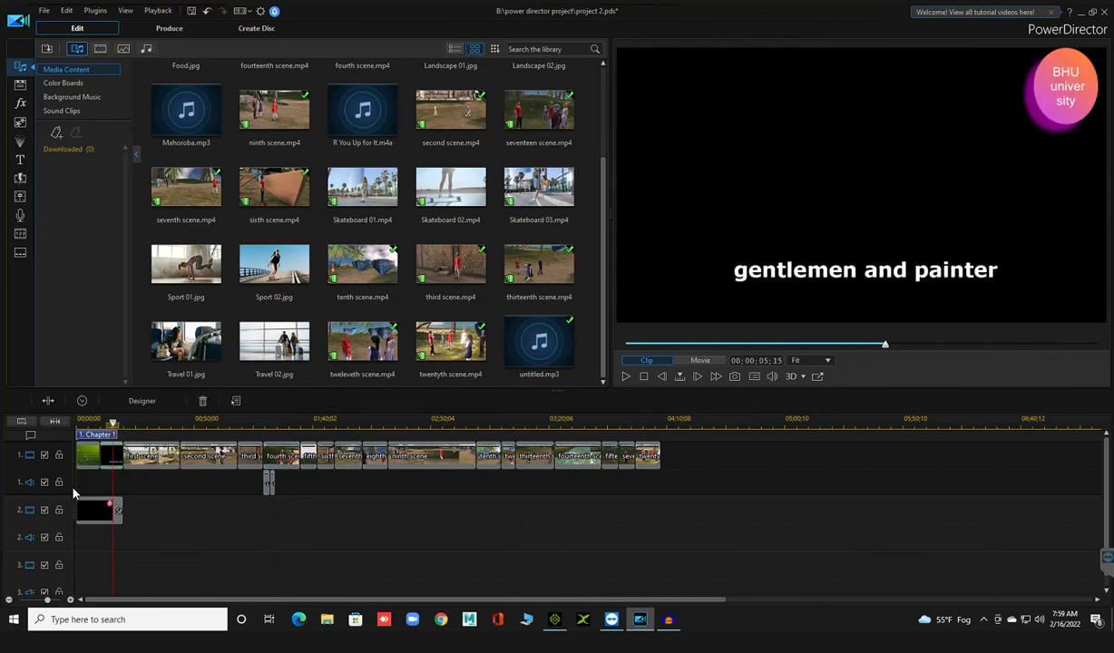
{"action": "left_click", "coordinate": [49, 404]}
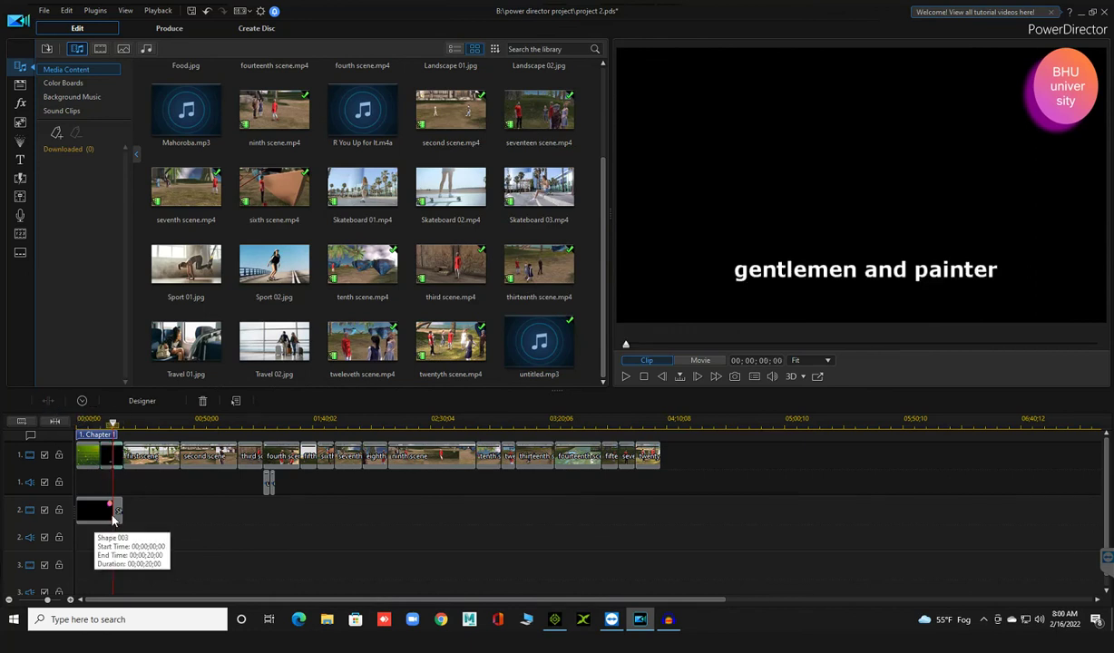
{"action": "left_click", "coordinate": [118, 513]}
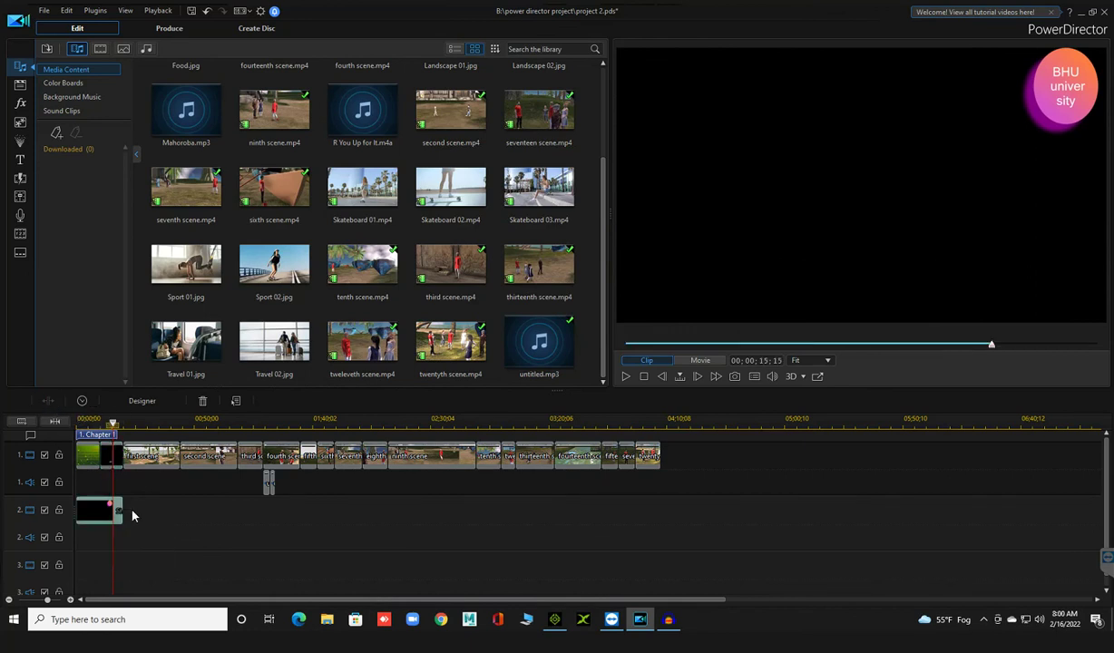
{"action": "mouse_move", "coordinate": [112, 512]}
{"action": "left_mouse_down"}
{"action": "mouse_move", "coordinate": [128, 512]}
{"action": "mouse_move", "coordinate": [111, 514]}
{"action": "left_mouse_up"}
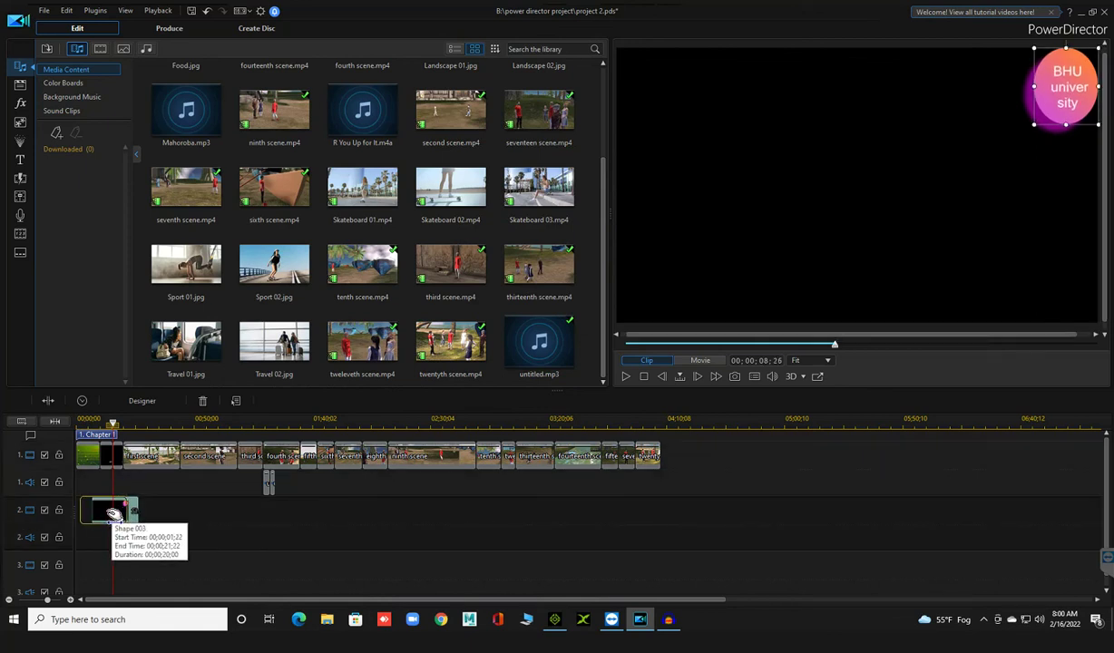
{"action": "left_click", "coordinate": [106, 463]}
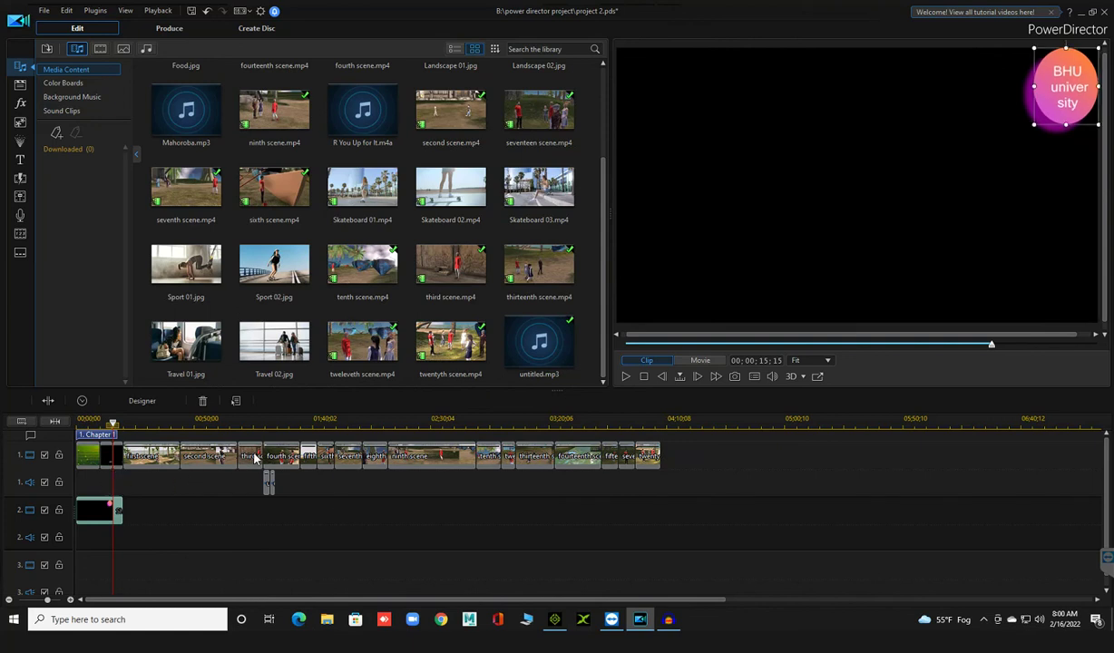
{"action": "left_click", "coordinate": [269, 427]}
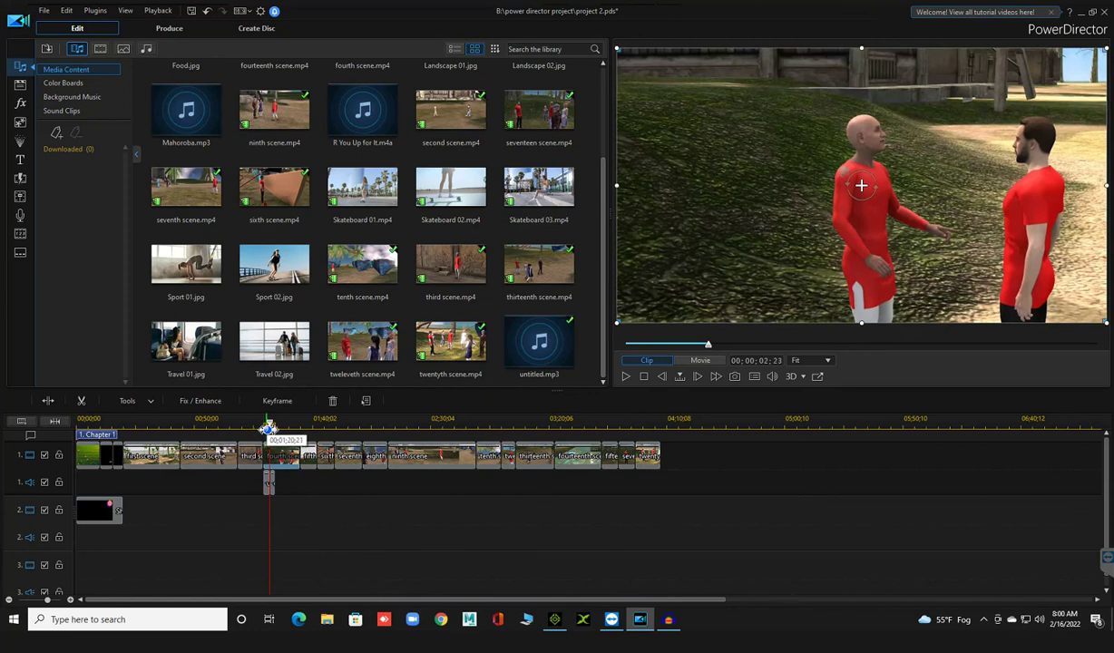
Step: Move the playhead back from the fourth scene onto the third scene clip
{"action": "left_click", "coordinate": [267, 427]}
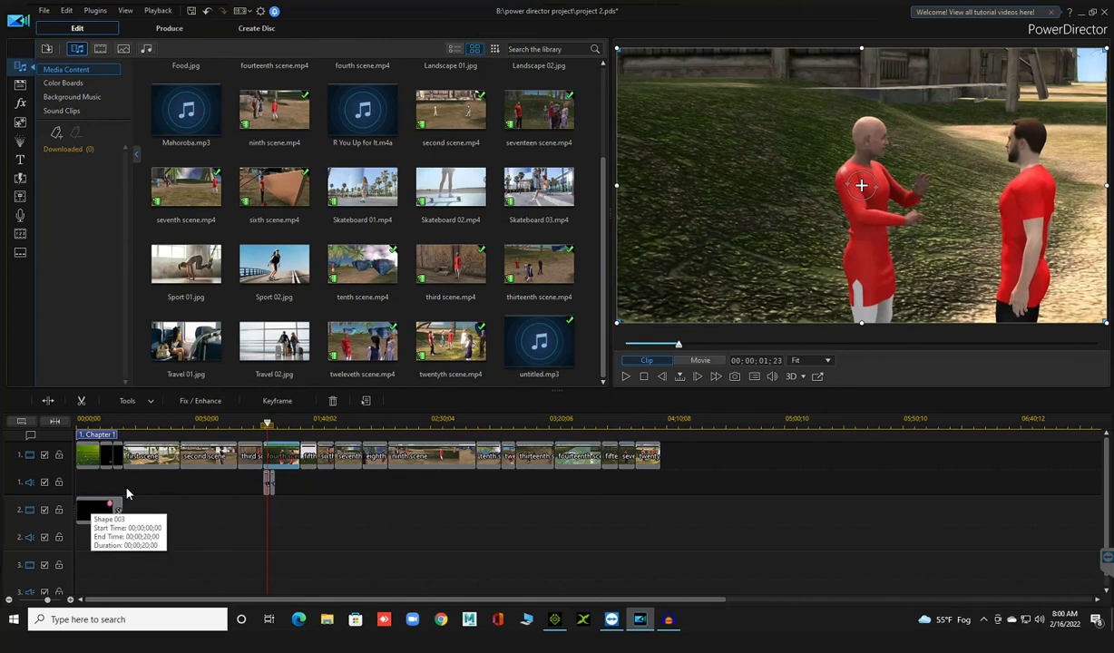
{"action": "left_click", "coordinate": [48, 402]}
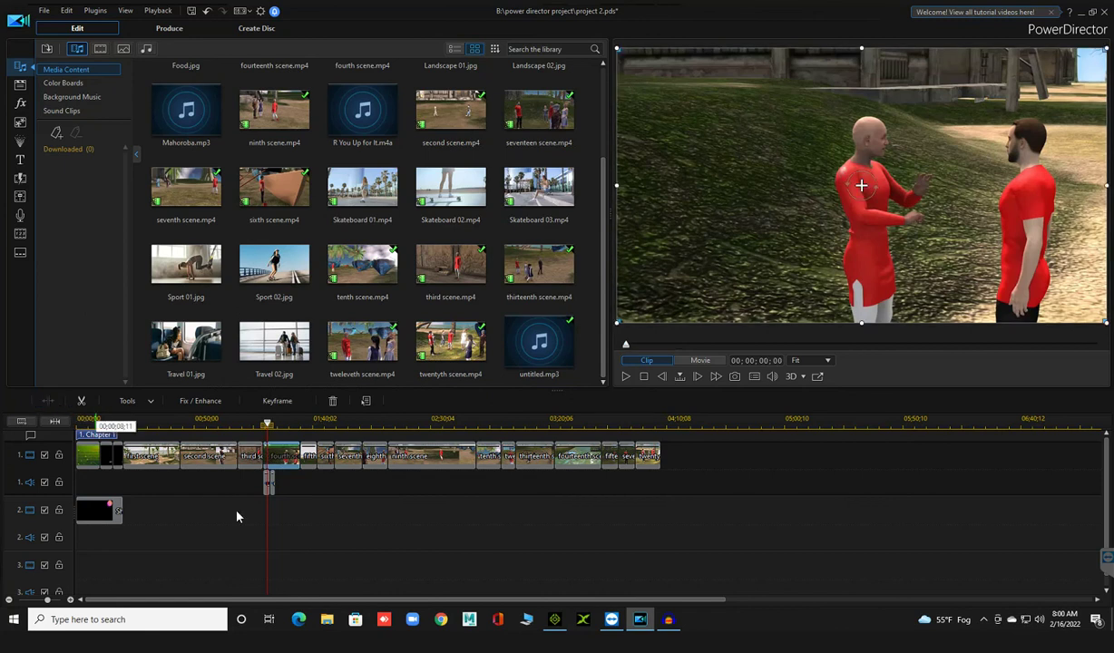
{"action": "left_click", "coordinate": [239, 428]}
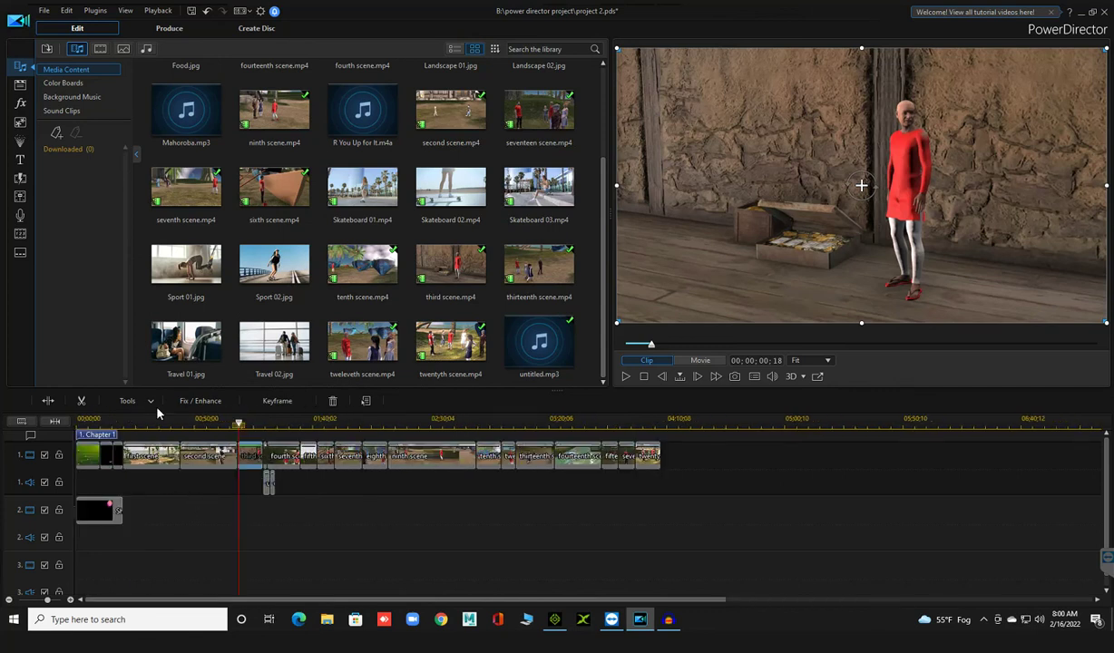
Step: Undo the last edit to the fourth scene clip, then select the sixth scene clip
{"action": "left_click", "coordinate": [206, 10]}
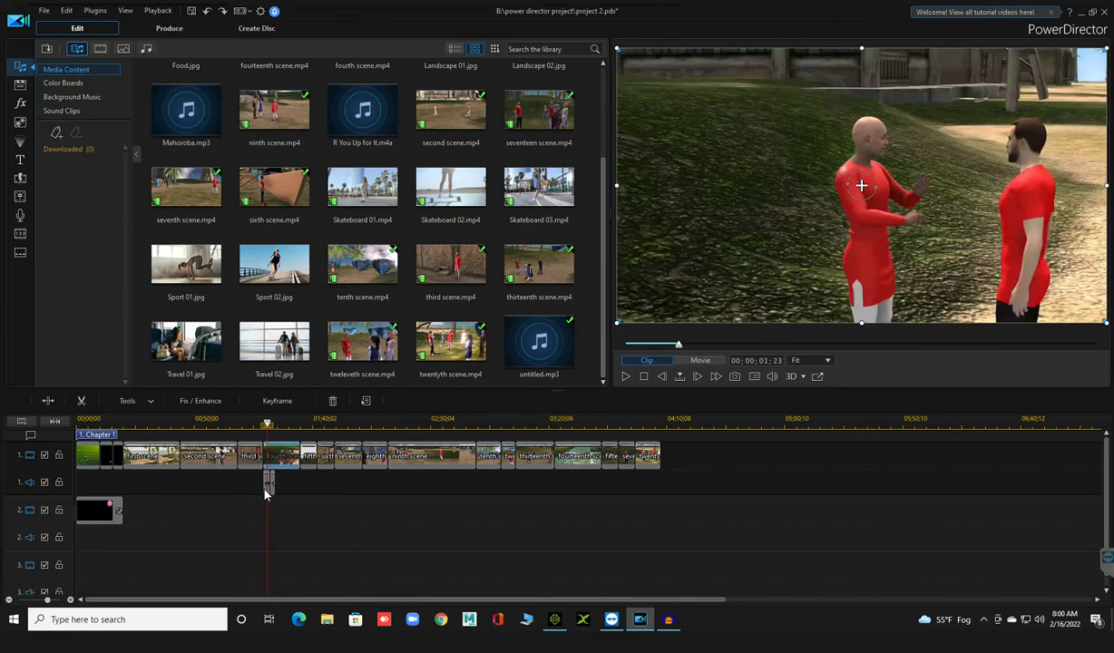
{"action": "left_click", "coordinate": [265, 490]}
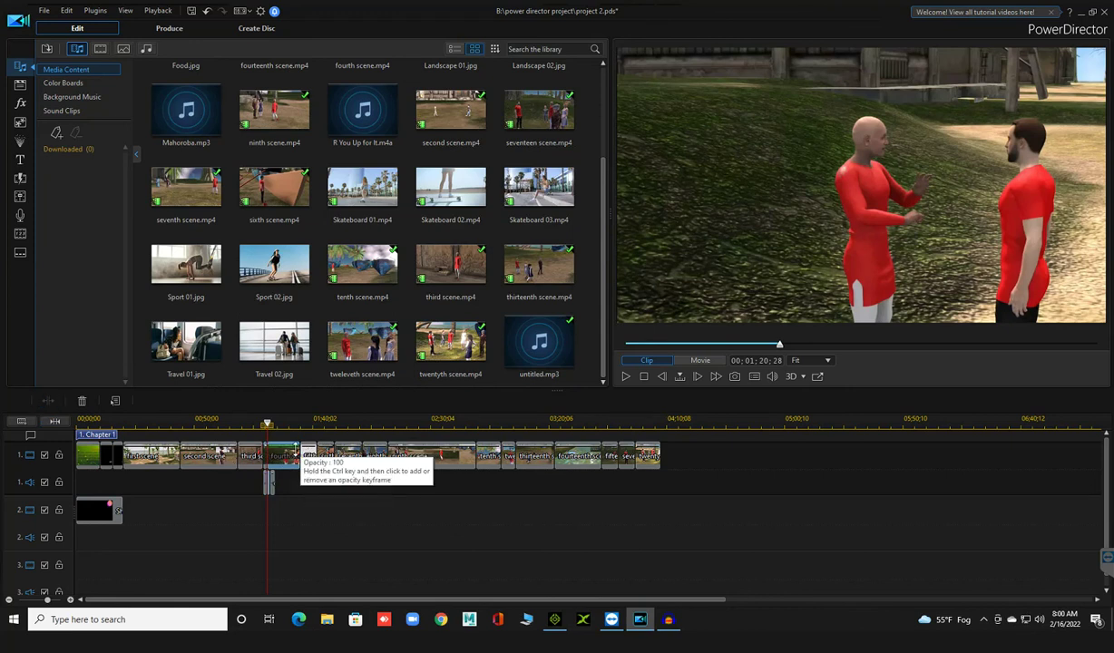
{"action": "left_click", "coordinate": [300, 451]}
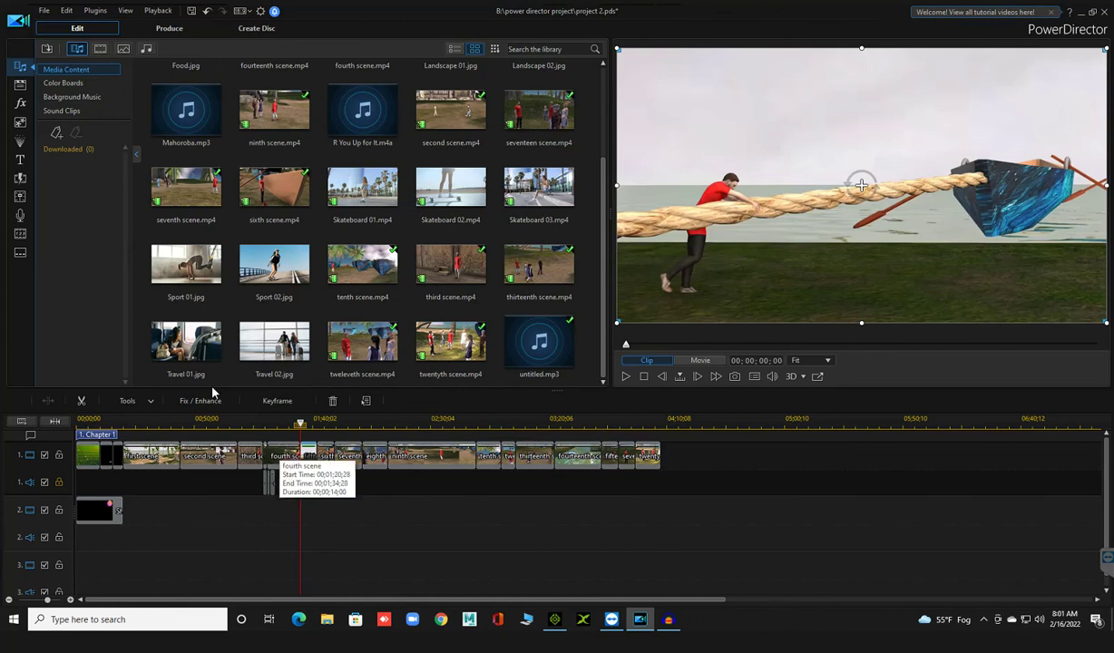
{"action": "left_click", "coordinate": [207, 13]}
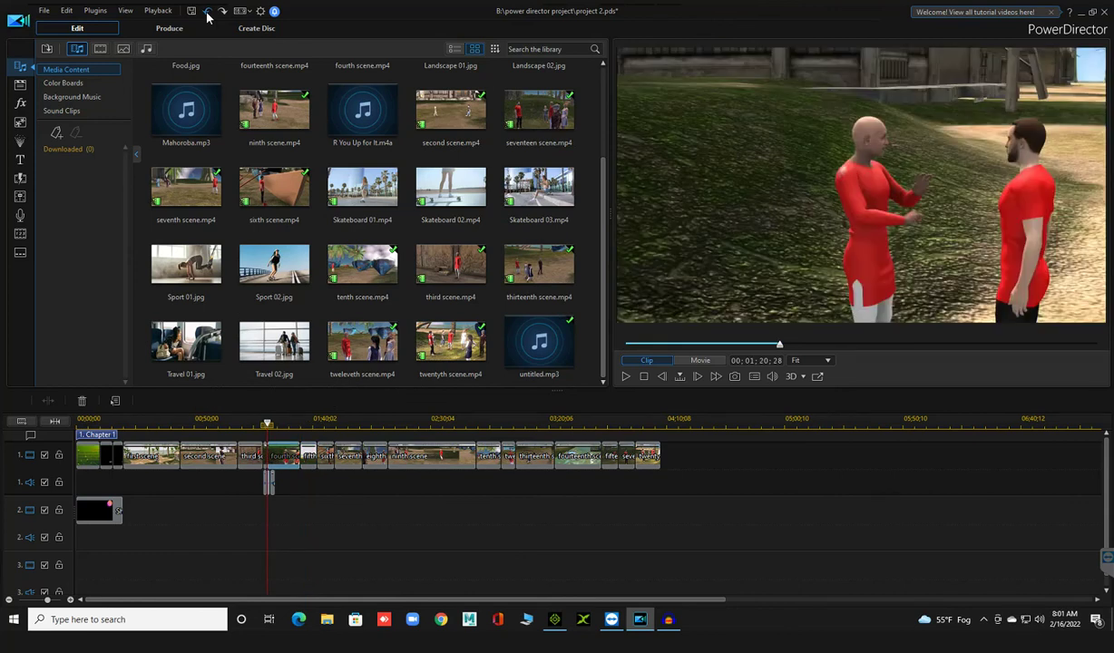
{"action": "left_click", "coordinate": [320, 458]}
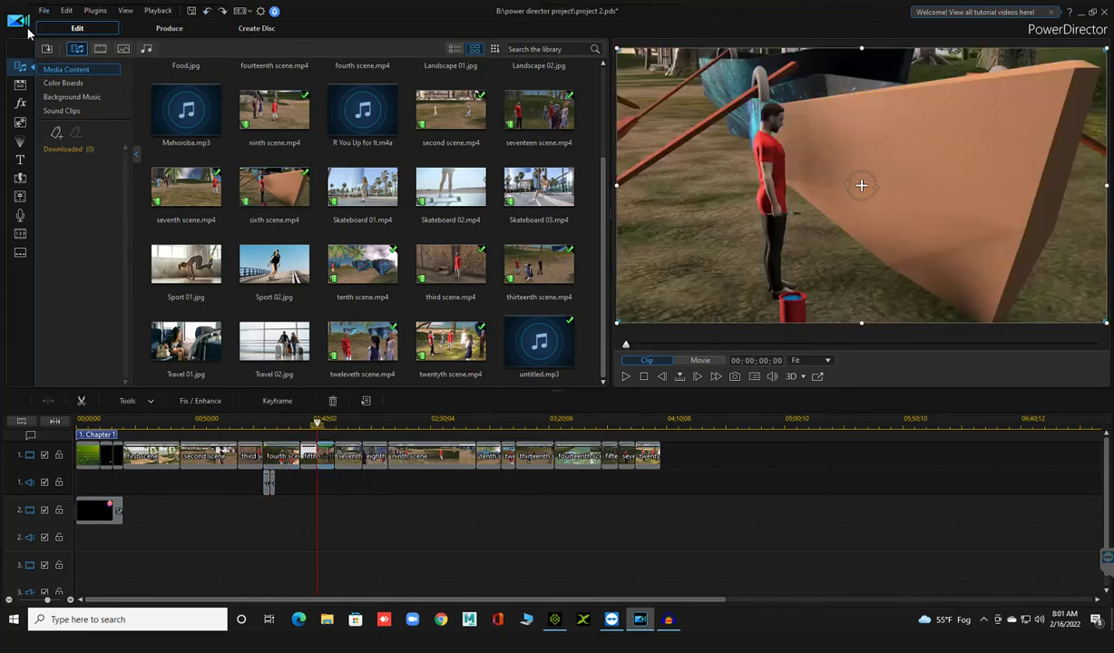
Step: Save project 2.pds from the File menu and clear the clip selection
{"action": "left_click", "coordinate": [43, 11]}
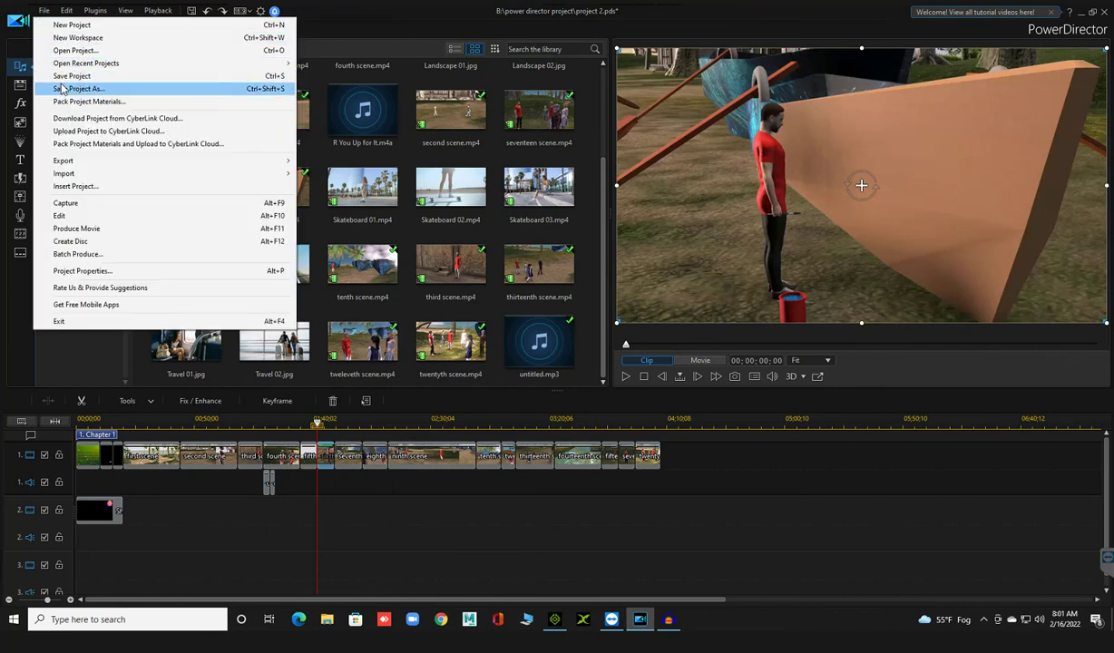
{"action": "left_click", "coordinate": [66, 78]}
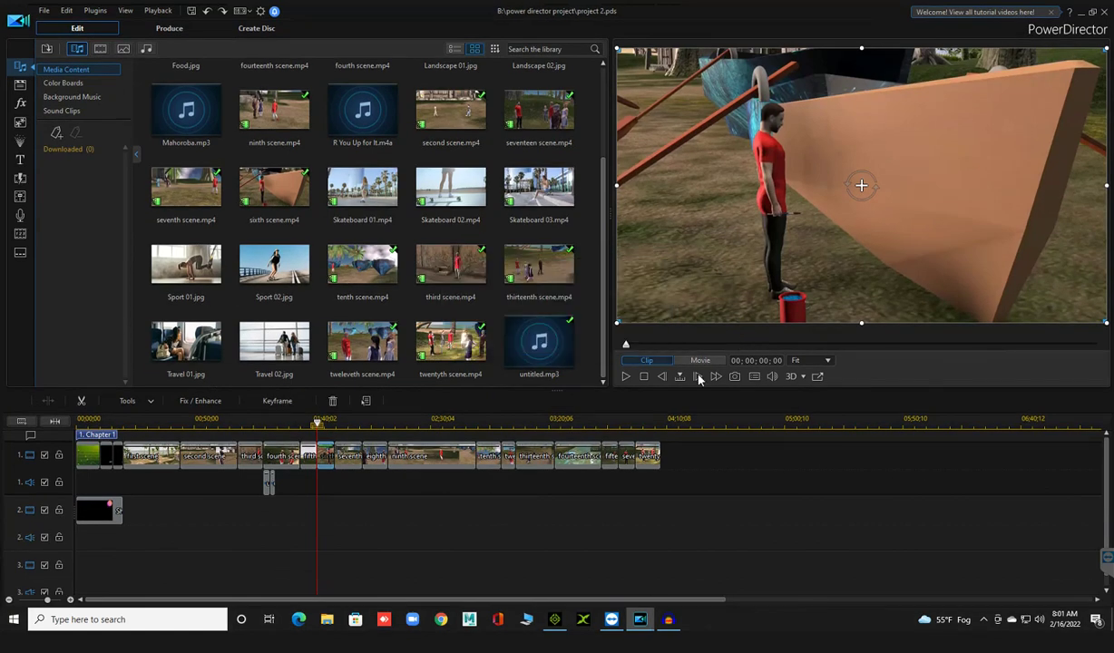
{"action": "left_click", "coordinate": [596, 545]}
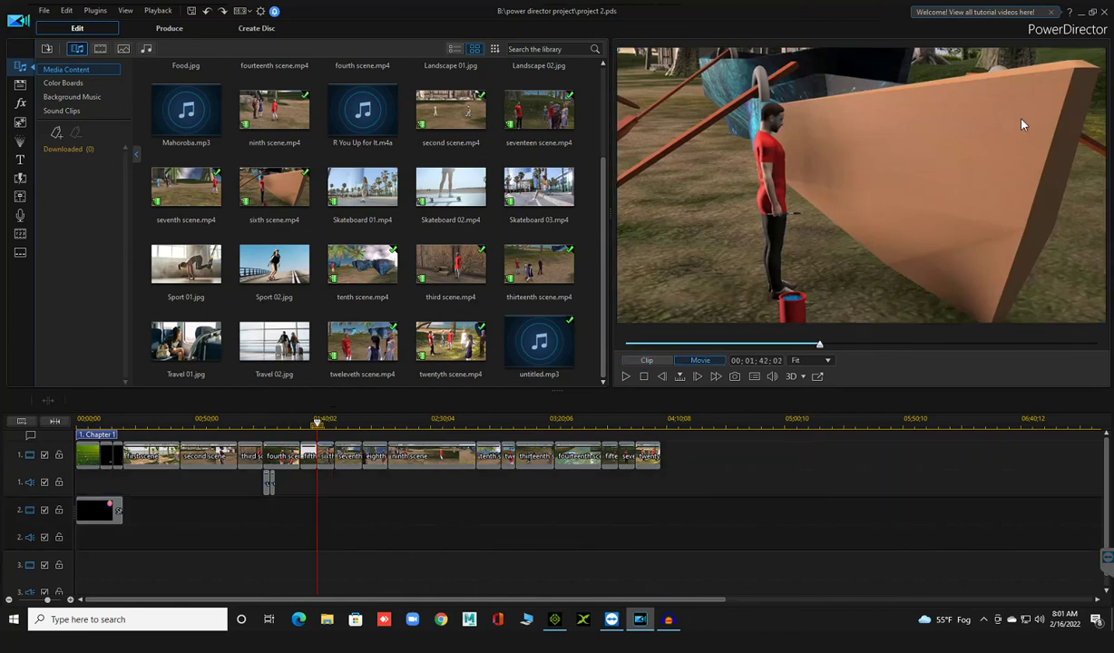